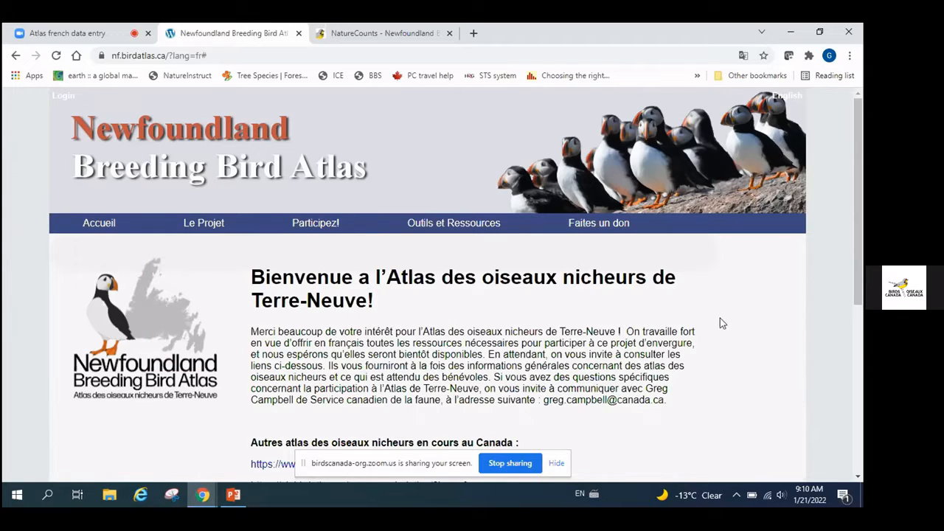
Switch the atlas website to English and reveal Enter Data under the Data menu
{"action": "left_click", "coordinate": [787, 98]}
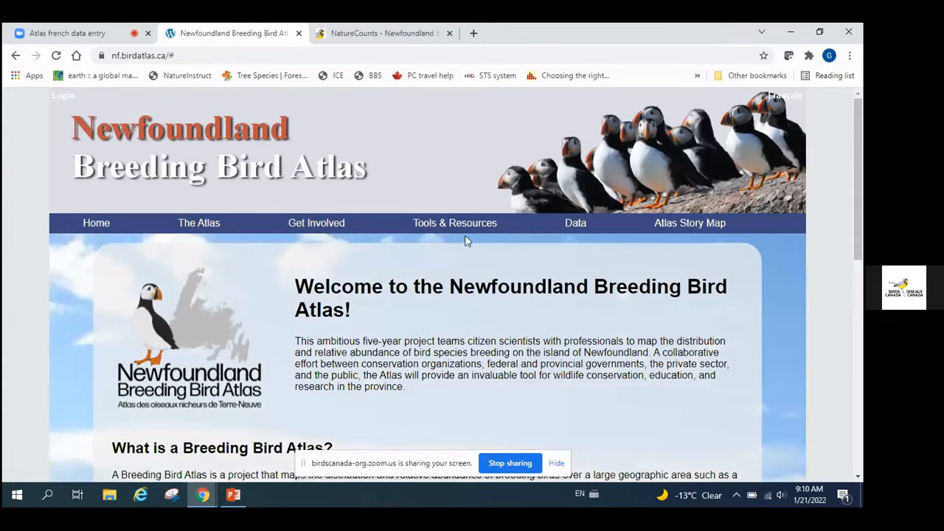
{"action": "mouse_move", "coordinate": [310, 224]}
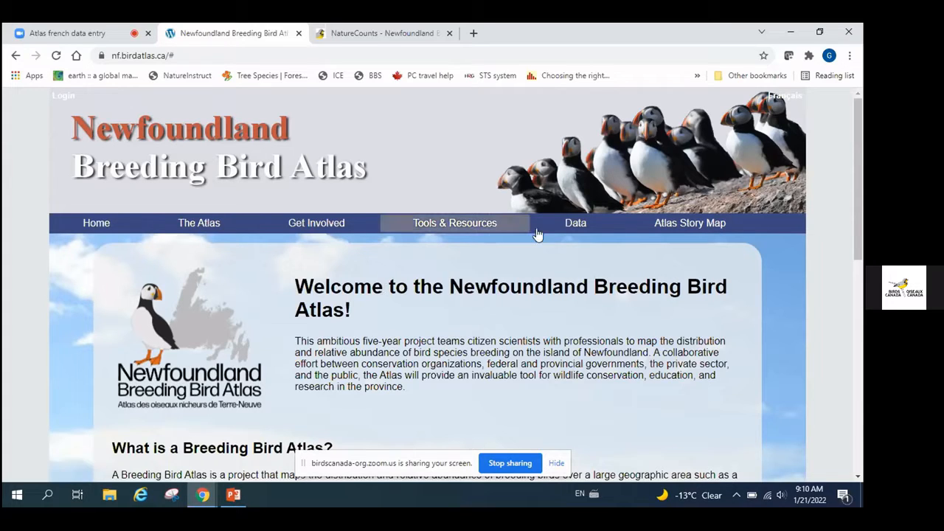
{"action": "mouse_move", "coordinate": [571, 230]}
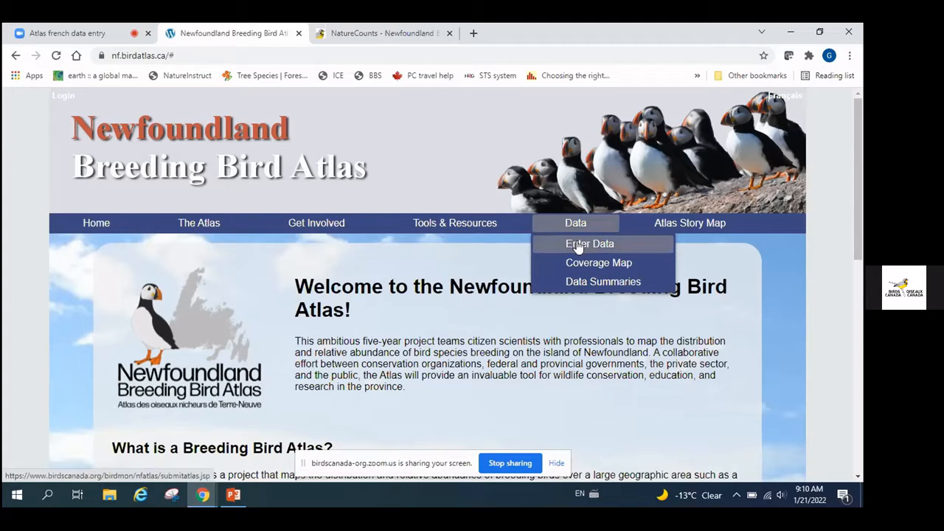
Go to Data > Enter Data and put the cursor in the sign-in page's Login name field
{"action": "left_click", "coordinate": [578, 248]}
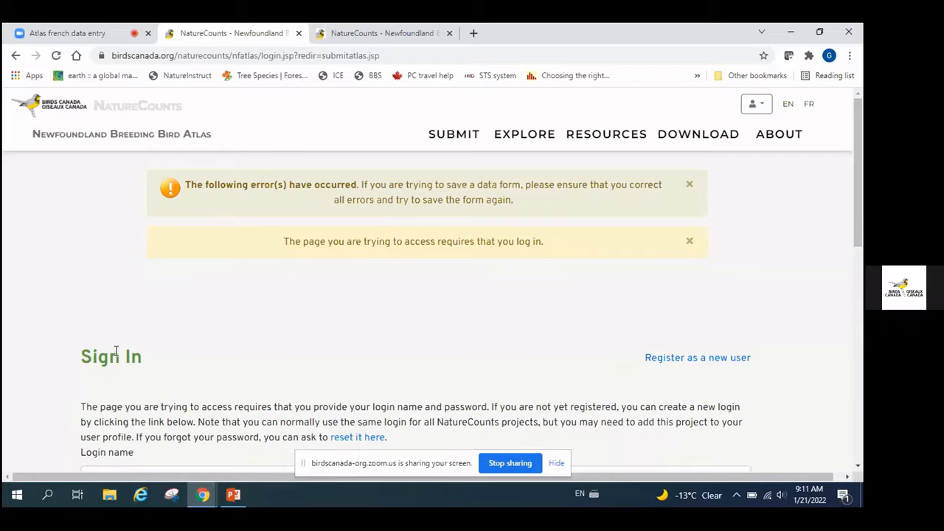
{"action": "scroll", "coordinate": [263, 345], "scroll_direction": "down", "scroll_amount": 2}
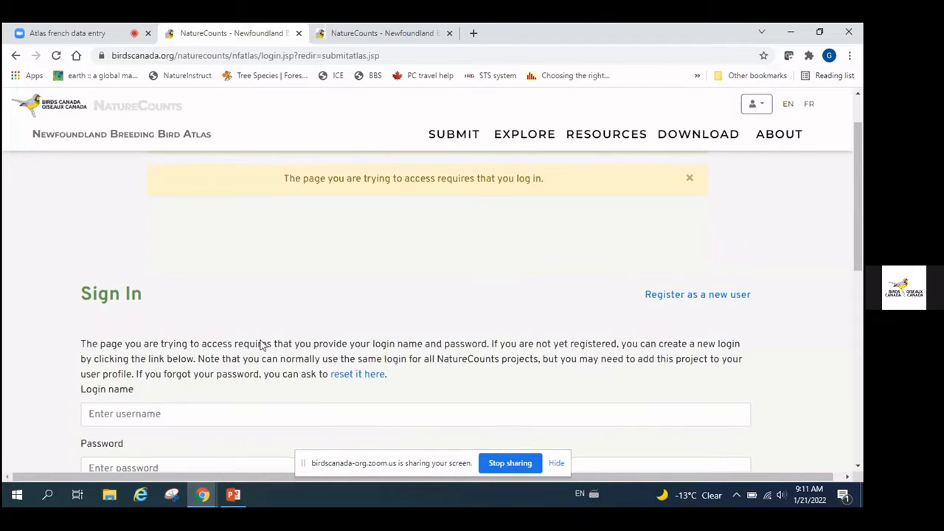
{"action": "scroll", "coordinate": [262, 345], "scroll_direction": "down", "scroll_amount": 2}
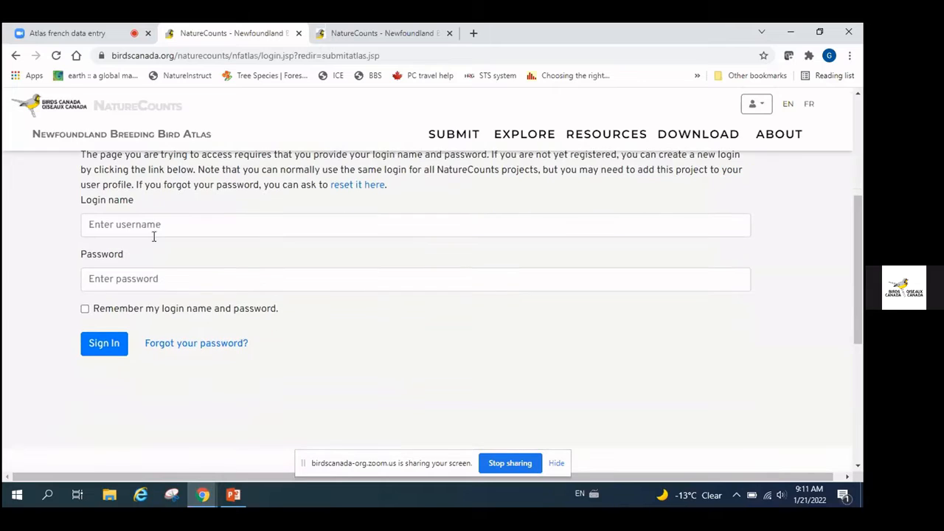
{"action": "left_click", "coordinate": [155, 226]}
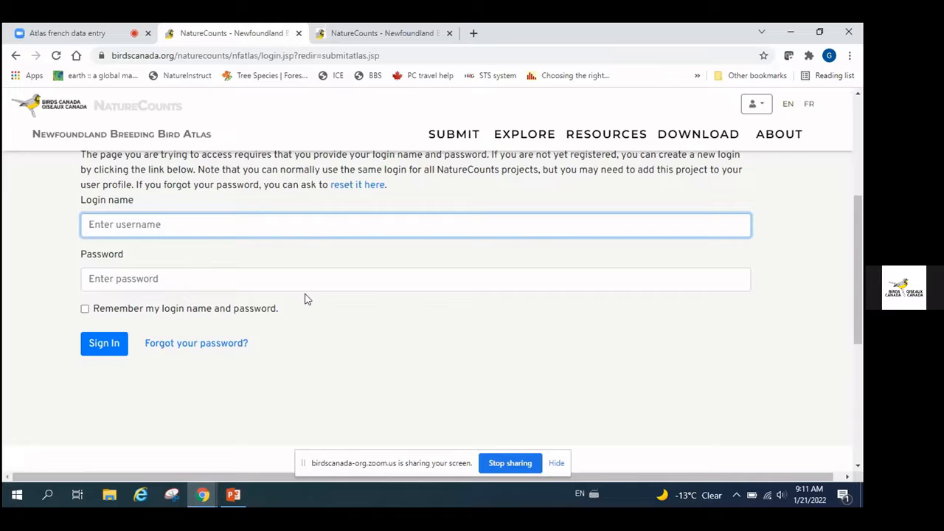
{"action": "scroll", "coordinate": [306, 298], "scroll_direction": "down", "scroll_amount": 1}
{"action": "scroll", "coordinate": [306, 297], "scroll_direction": "down", "scroll_amount": 3}
{"action": "scroll", "coordinate": [306, 297], "scroll_direction": "up", "scroll_amount": 4}
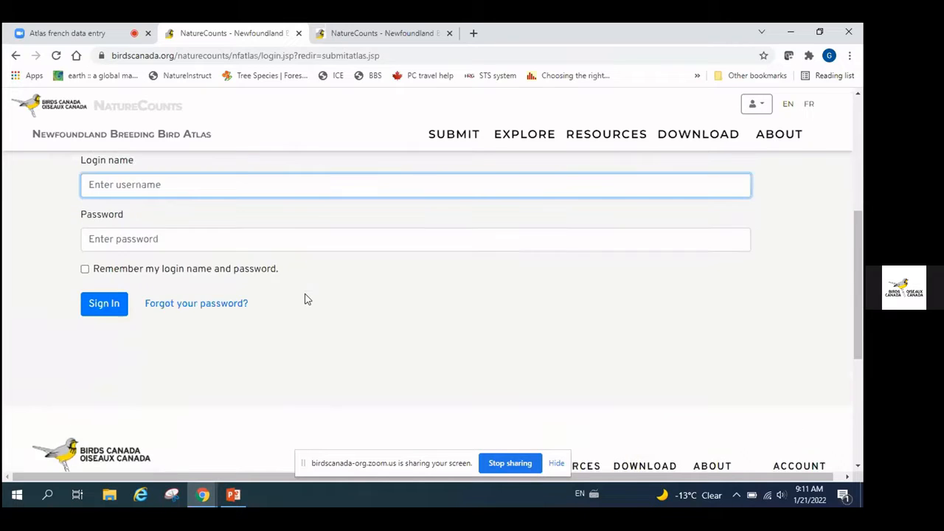
{"action": "scroll", "coordinate": [306, 298], "scroll_direction": "up", "scroll_amount": 6}
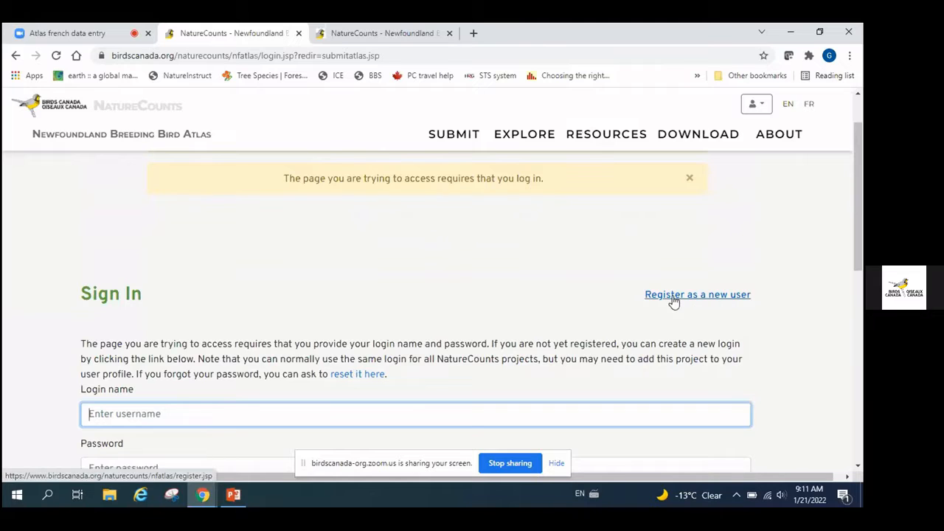
{"action": "scroll", "coordinate": [323, 267], "scroll_direction": "down", "scroll_amount": 1}
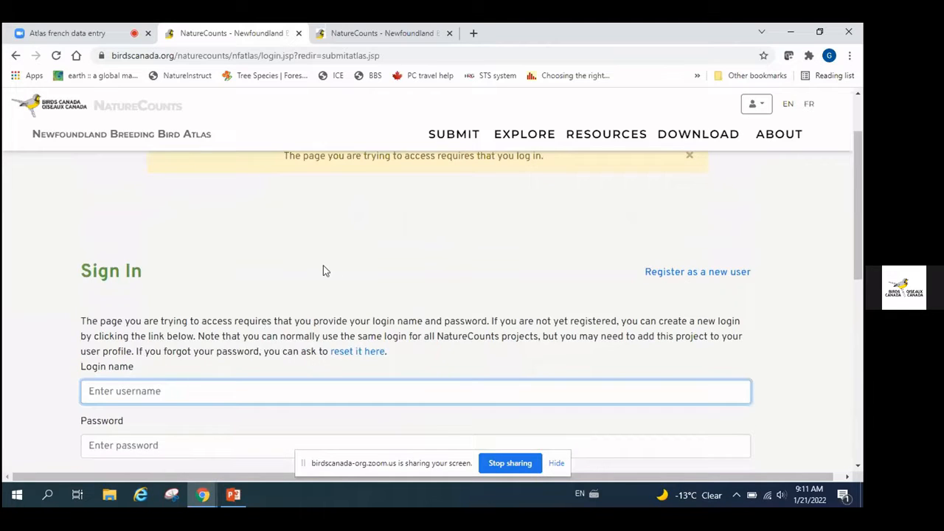
{"action": "scroll", "coordinate": [323, 267], "scroll_direction": "down", "scroll_amount": 3}
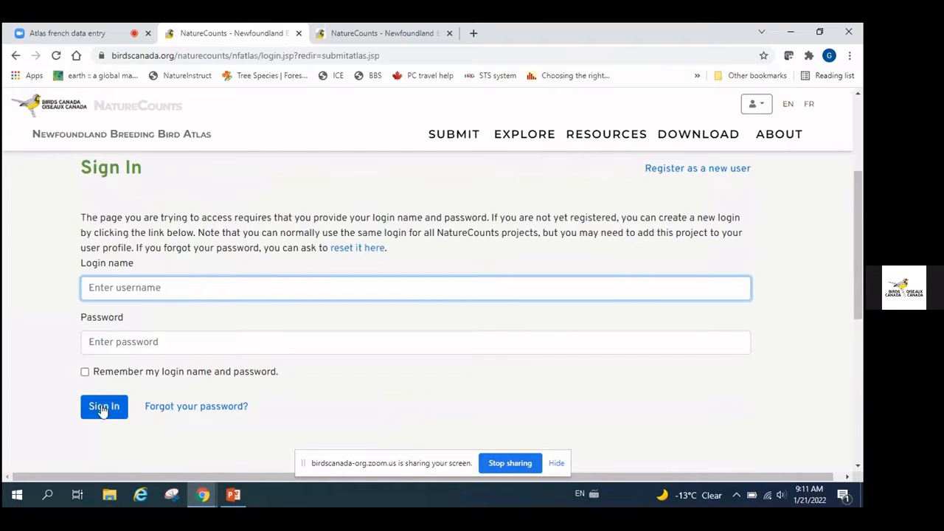
Switch to the logged-in NatureCounts tab and start a new checklist
{"action": "left_click", "coordinate": [395, 27]}
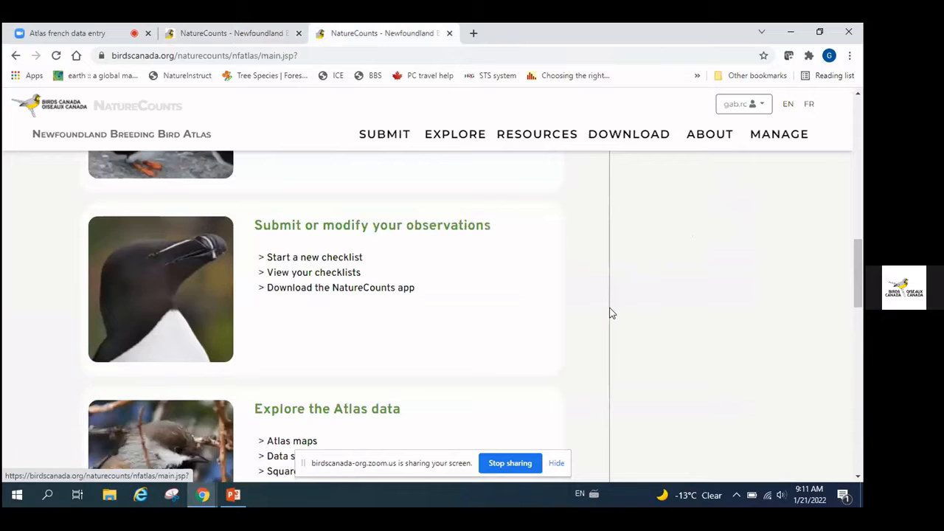
{"action": "scroll", "coordinate": [608, 312], "scroll_direction": "up", "scroll_amount": 1}
{"action": "scroll", "coordinate": [609, 312], "scroll_direction": "up", "scroll_amount": 8}
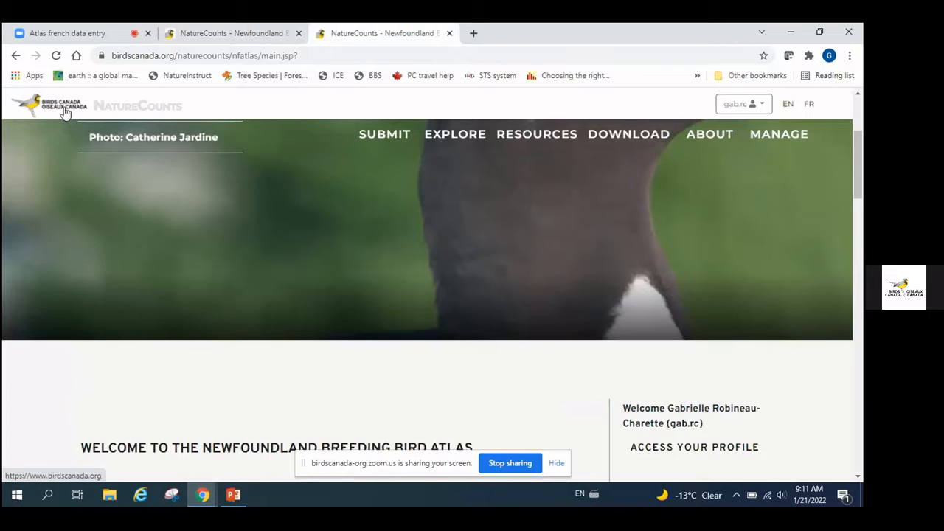
{"action": "scroll", "coordinate": [314, 289], "scroll_direction": "down", "scroll_amount": 1}
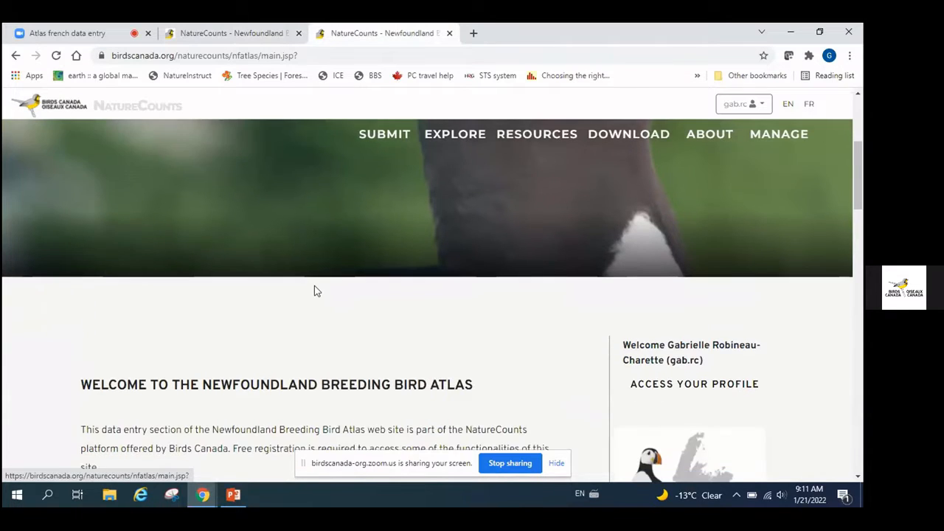
{"action": "scroll", "coordinate": [314, 289], "scroll_direction": "down", "scroll_amount": 1}
{"action": "scroll", "coordinate": [314, 291], "scroll_direction": "down", "scroll_amount": 4}
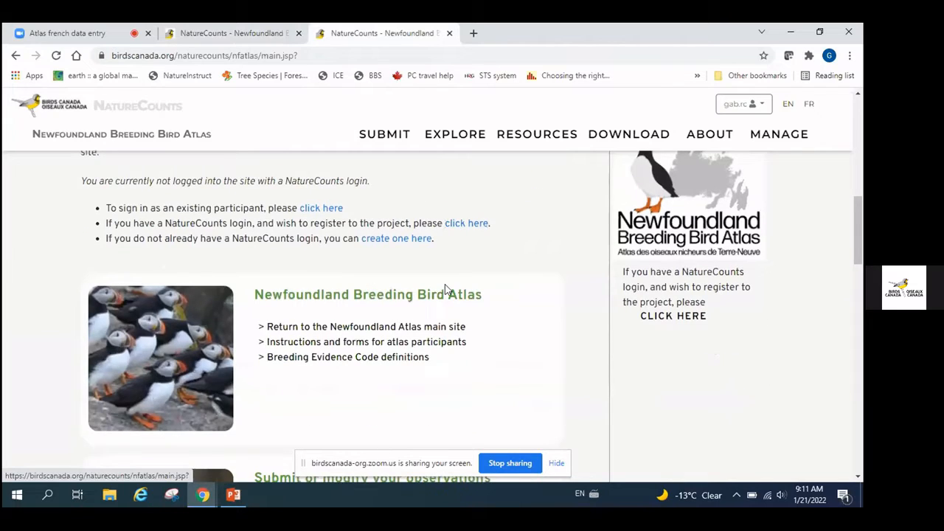
{"action": "scroll", "coordinate": [444, 288], "scroll_direction": "down", "scroll_amount": 4}
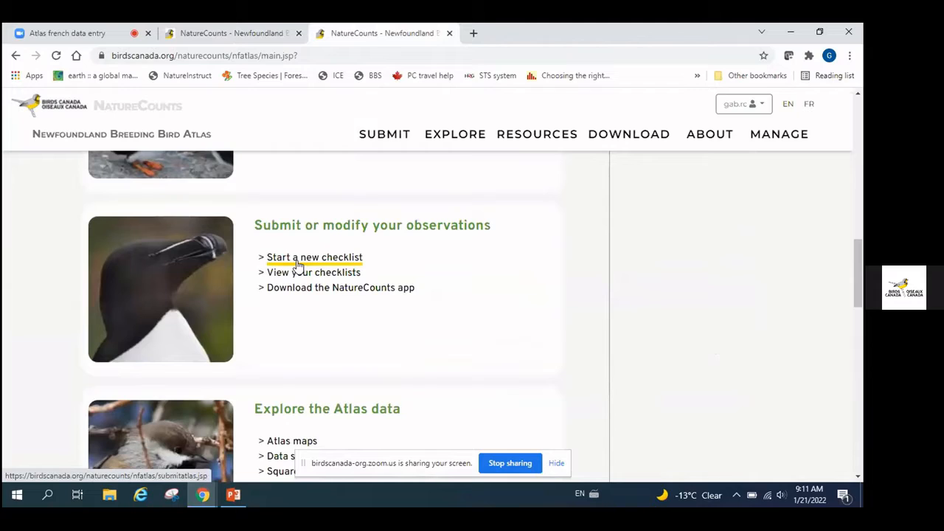
{"action": "left_click", "coordinate": [341, 259]}
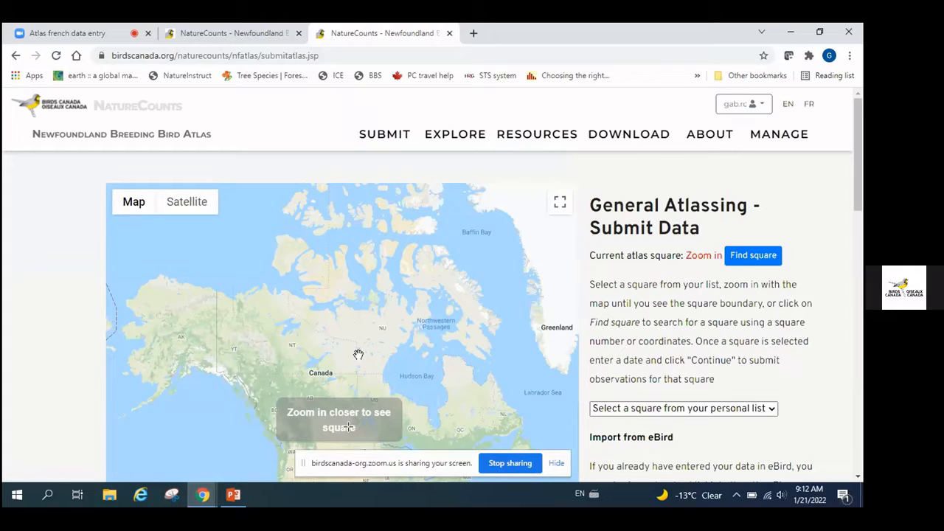
Pan and zoom the map from Canada to western Newfoundland around Rocky Harbour and Norris Point
{"action": "left_click_drag", "start_coordinate": [358, 354], "coordinate": [202, 266]}
{"action": "scroll", "coordinate": [367, 368], "scroll_direction": "up", "scroll_amount": 2}
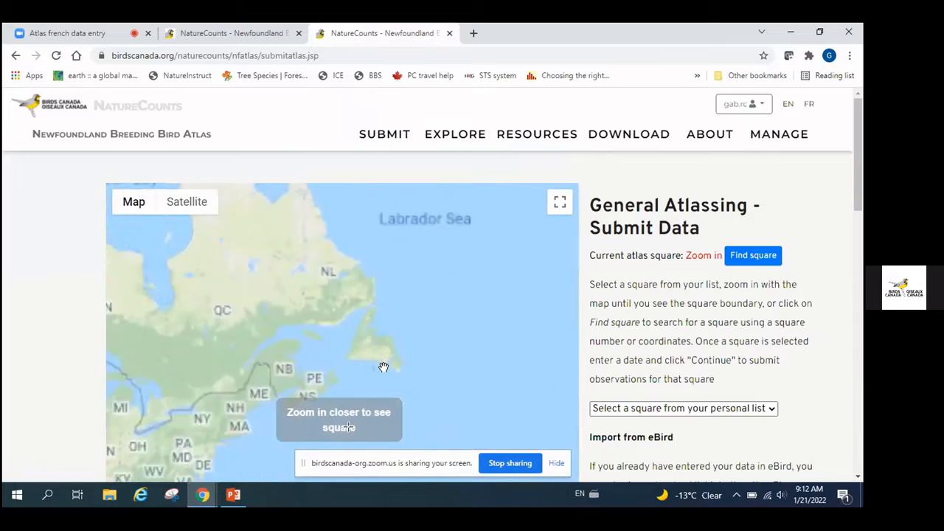
{"action": "scroll", "coordinate": [383, 367], "scroll_direction": "up", "scroll_amount": 3}
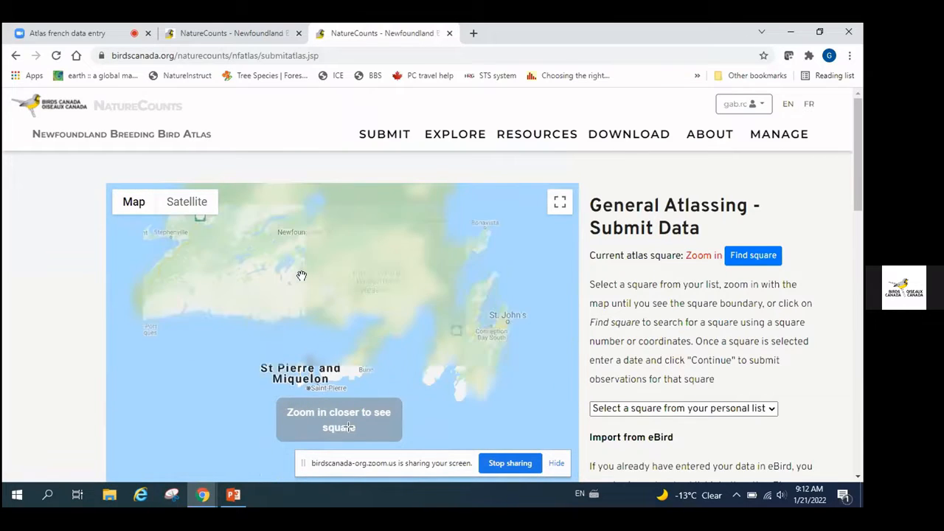
{"action": "left_click_drag", "start_coordinate": [301, 275], "coordinate": [447, 389]}
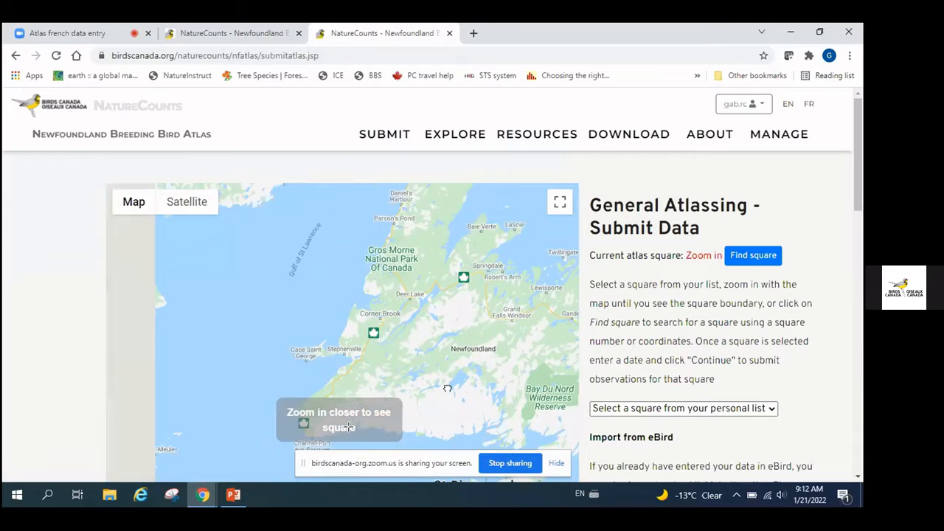
{"action": "scroll", "coordinate": [379, 304], "scroll_direction": "up", "scroll_amount": 2}
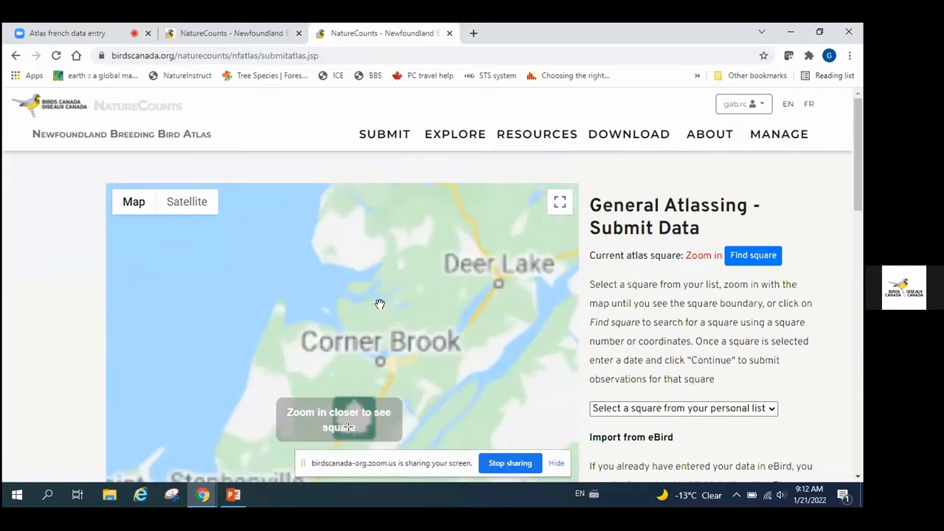
{"action": "scroll", "coordinate": [379, 303], "scroll_direction": "up", "scroll_amount": 1}
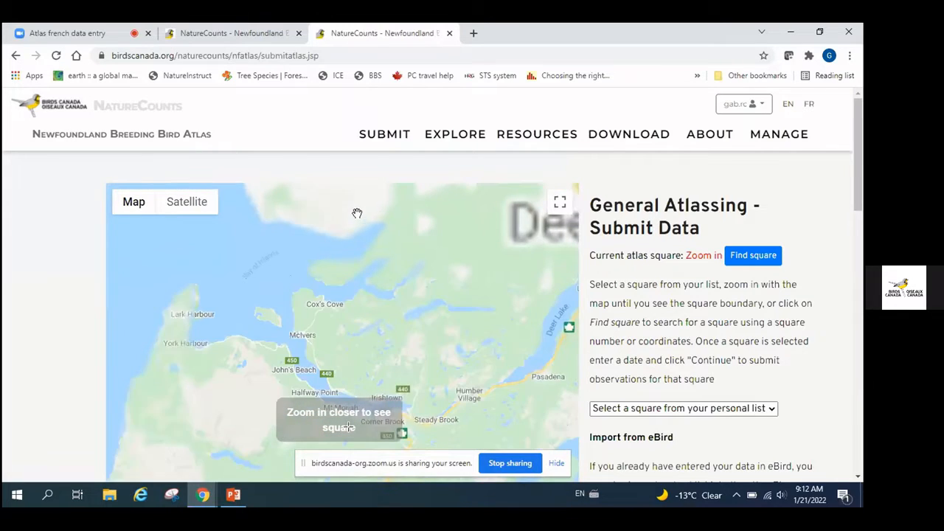
{"action": "left_click_drag", "start_coordinate": [350, 225], "coordinate": [361, 353]}
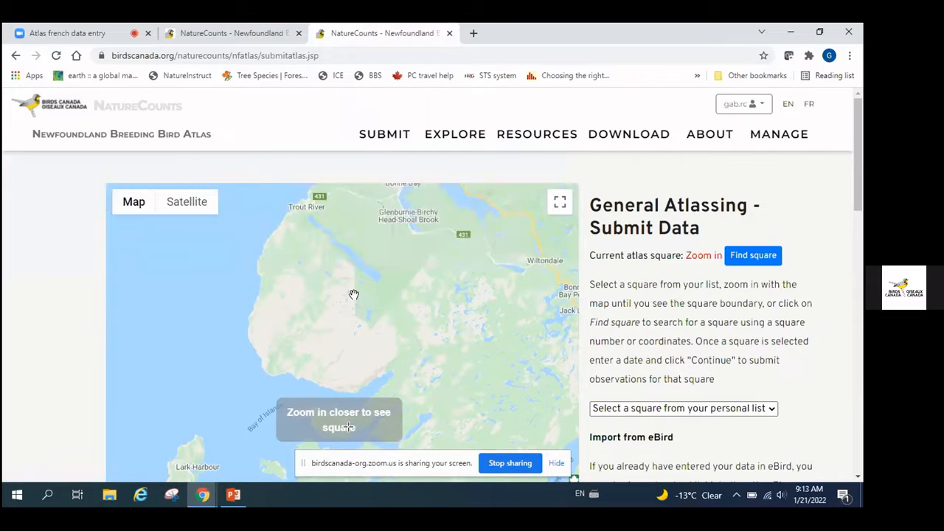
{"action": "left_click_drag", "start_coordinate": [354, 234], "coordinate": [318, 320]}
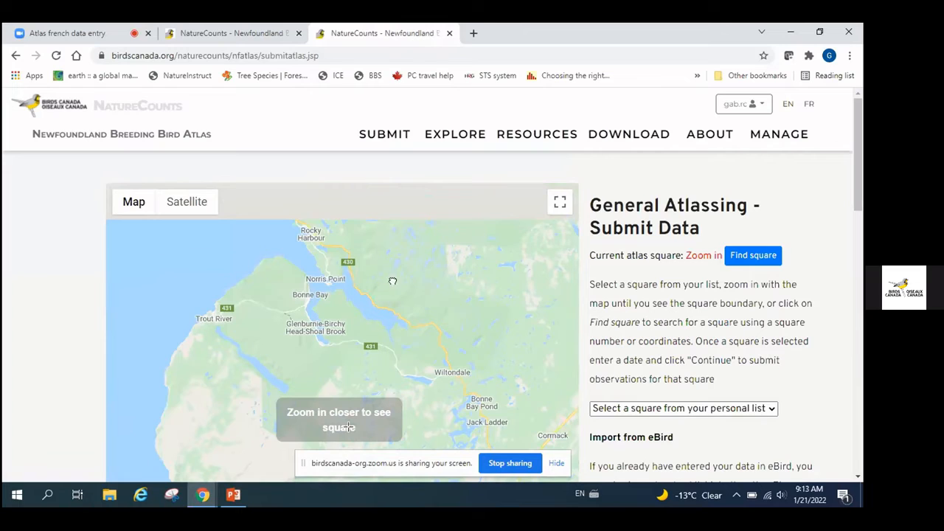
Zoom in to inspect atlas squares 21UVQ39 and 21UVR30, then zoom back out
{"action": "scroll", "coordinate": [395, 295], "scroll_direction": "up", "scroll_amount": 2}
{"action": "scroll", "coordinate": [323, 245], "scroll_direction": "up", "scroll_amount": 4}
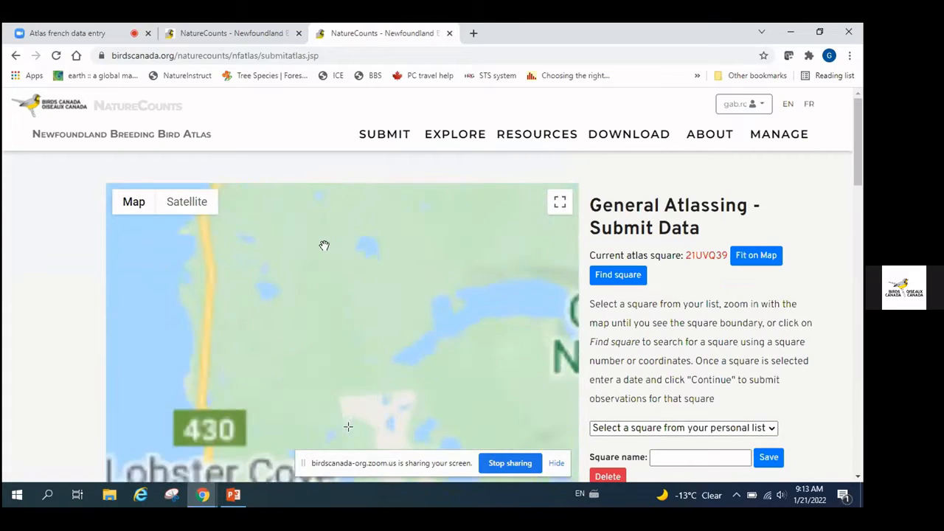
{"action": "scroll", "coordinate": [325, 243], "scroll_direction": "up", "scroll_amount": 1}
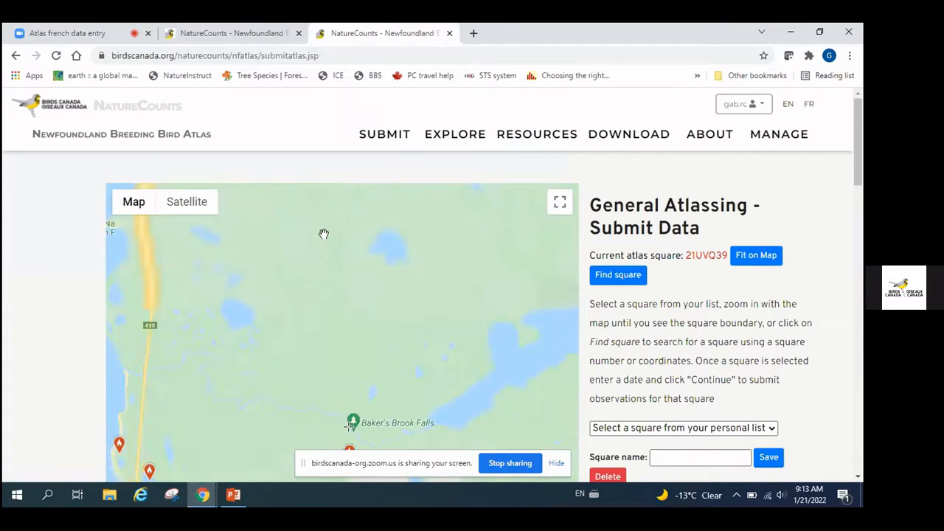
{"action": "scroll", "coordinate": [320, 300], "scroll_direction": "down", "scroll_amount": 3}
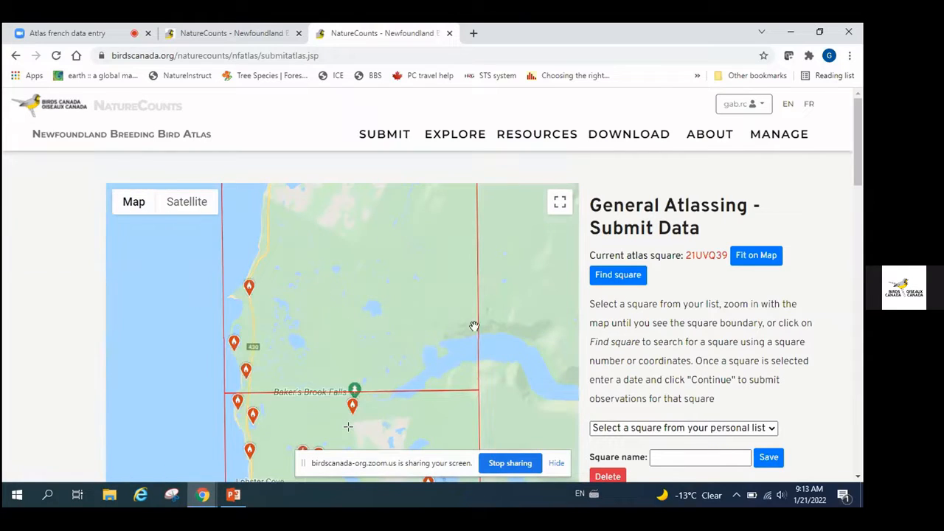
{"action": "left_click_drag", "start_coordinate": [440, 284], "coordinate": [441, 337]}
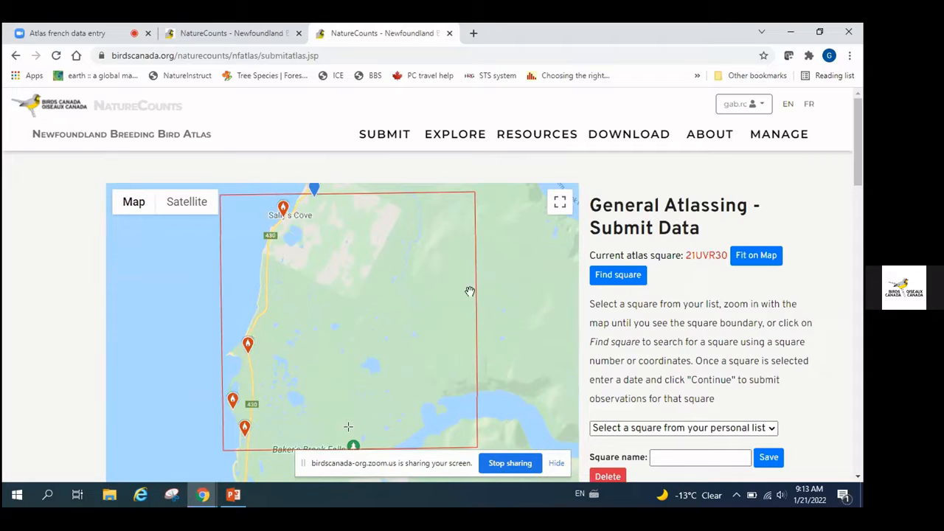
{"action": "scroll", "coordinate": [432, 301], "scroll_direction": "down", "scroll_amount": 3}
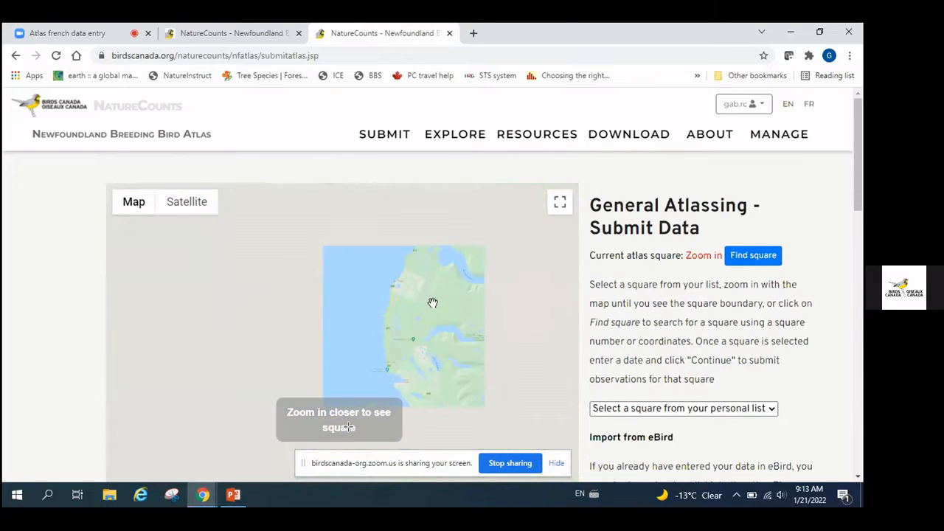
{"action": "scroll", "coordinate": [413, 336], "scroll_direction": "up", "scroll_amount": 1}
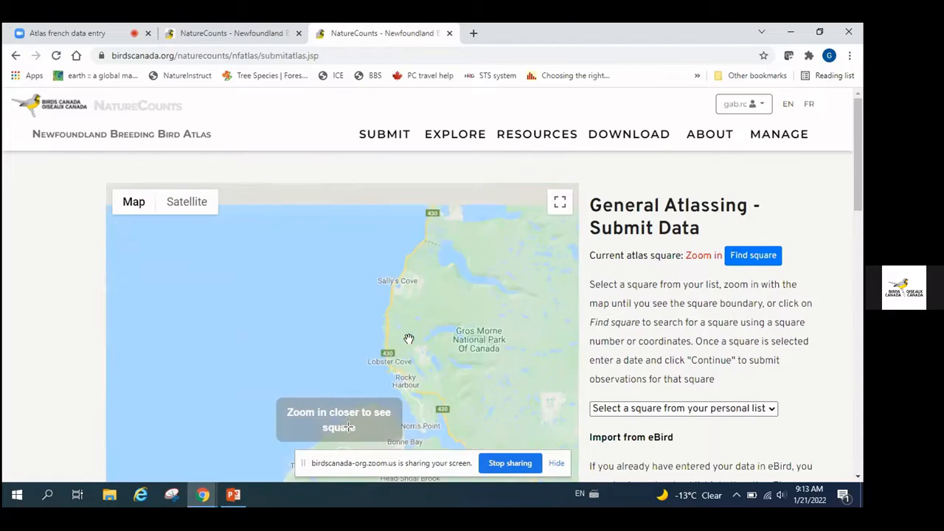
Open the Find a square search and close it without entering a square number
{"action": "left_click", "coordinate": [767, 264]}
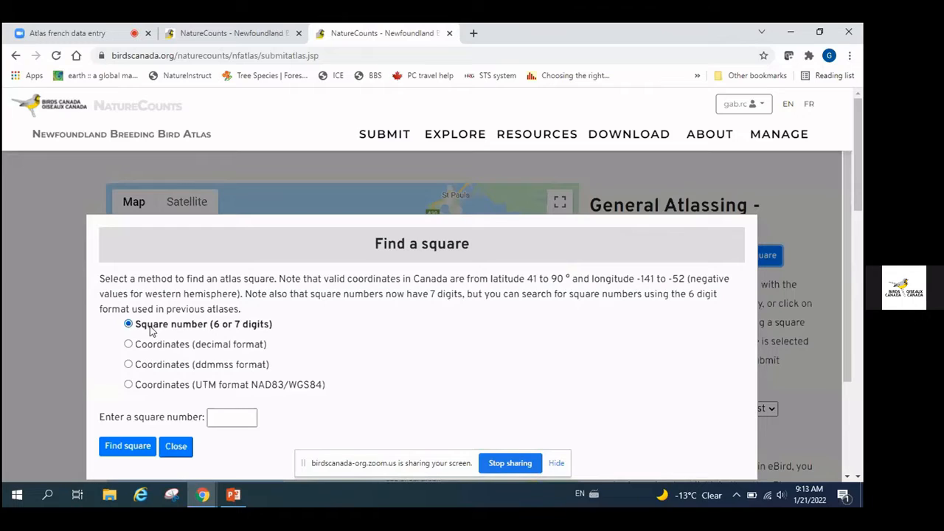
{"action": "left_click", "coordinate": [216, 417]}
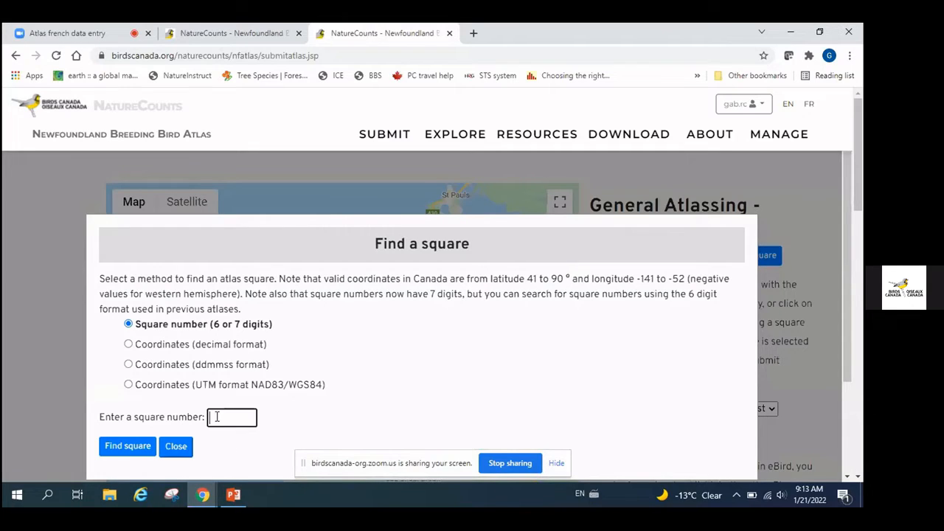
{"action": "left_click", "coordinate": [176, 446]}
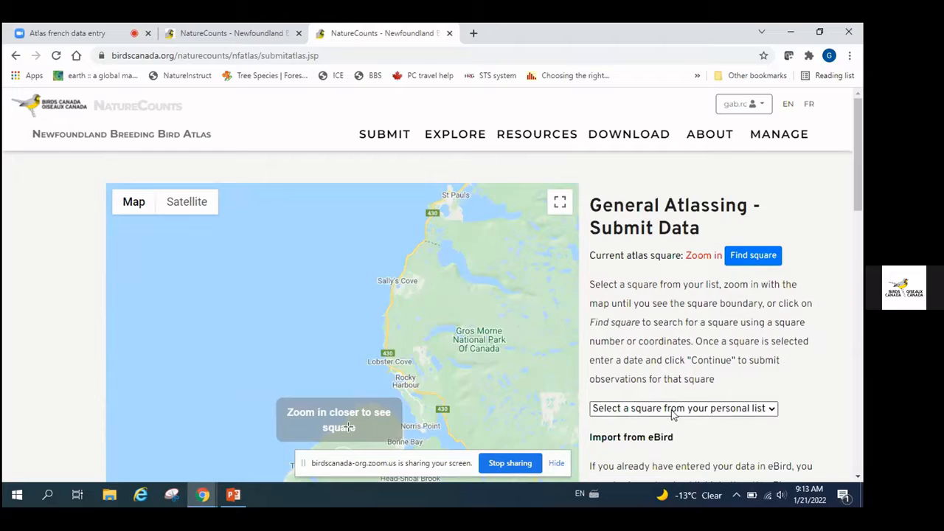
Select 21UVR31 from the personal square list and pan the map south into 21UVR30
{"action": "left_click", "coordinate": [773, 411]}
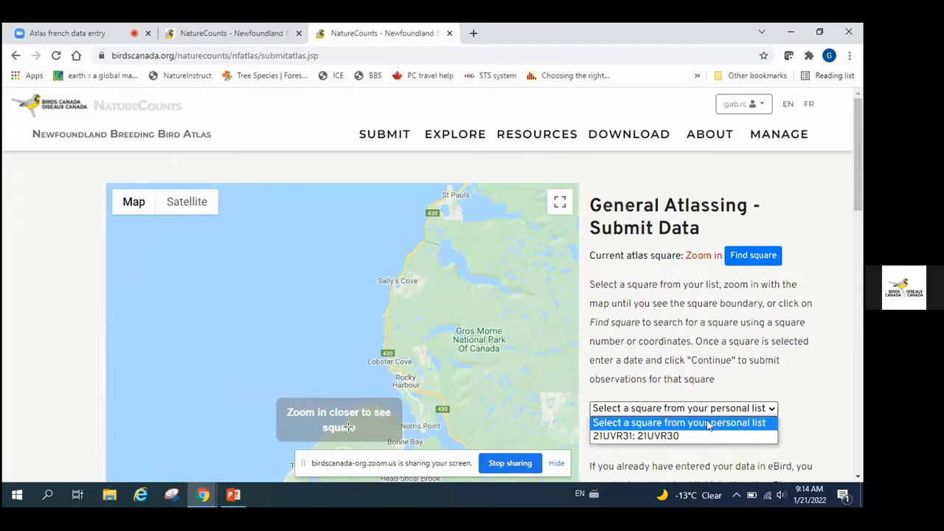
{"action": "left_click", "coordinate": [637, 438]}
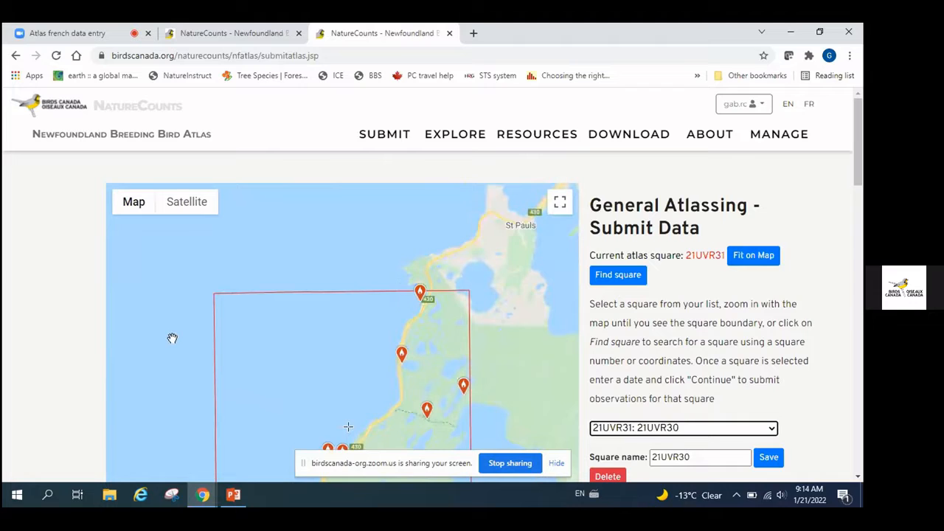
{"action": "left_click_drag", "start_coordinate": [179, 354], "coordinate": [189, 250]}
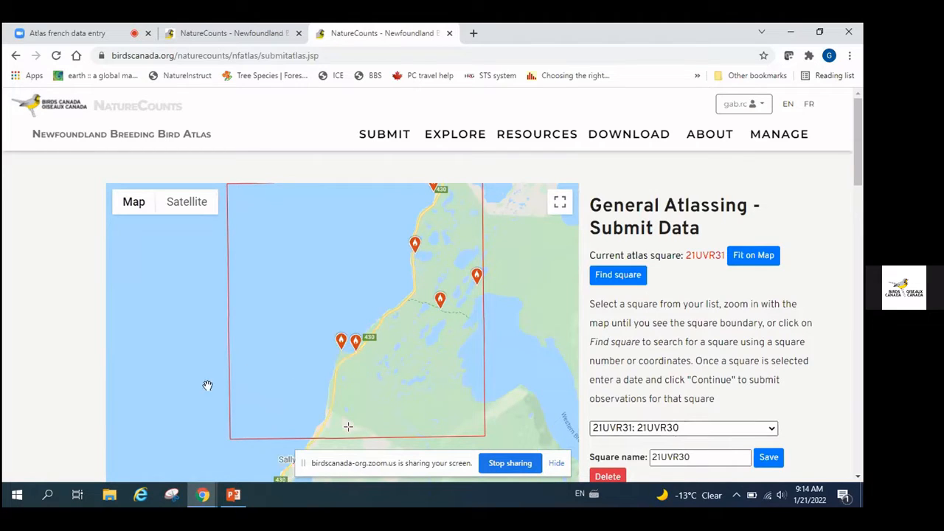
{"action": "left_click_drag", "start_coordinate": [157, 402], "coordinate": [179, 224]}
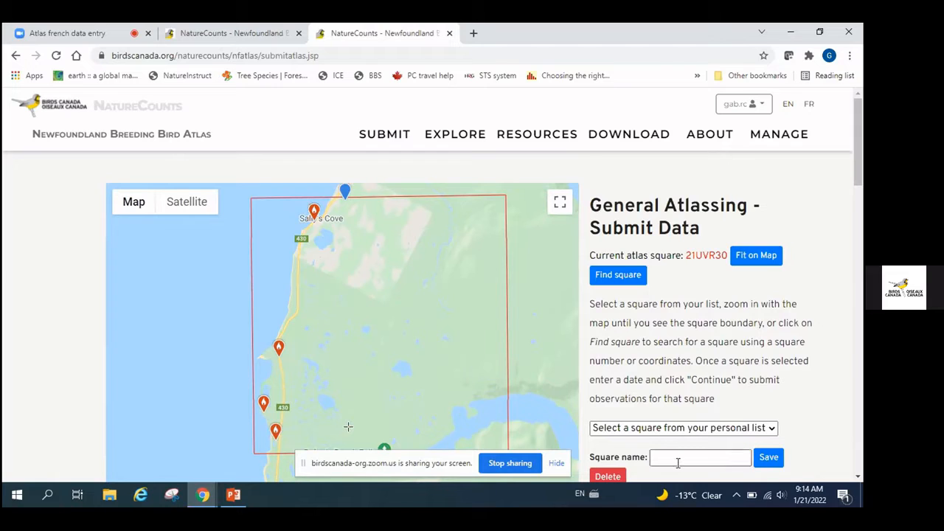
Save 21UVR30 as the current square and confirm it appears in the personal list
{"action": "left_click", "coordinate": [769, 458]}
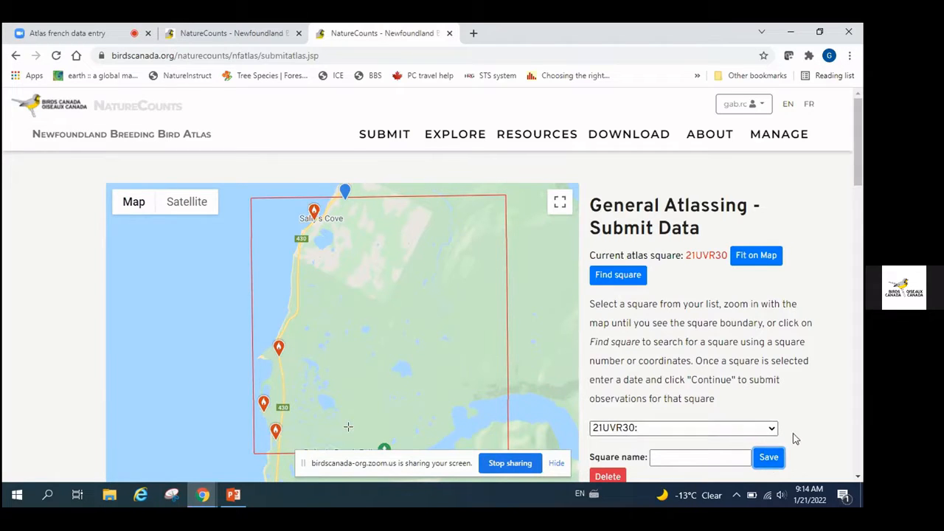
{"action": "left_click", "coordinate": [625, 431]}
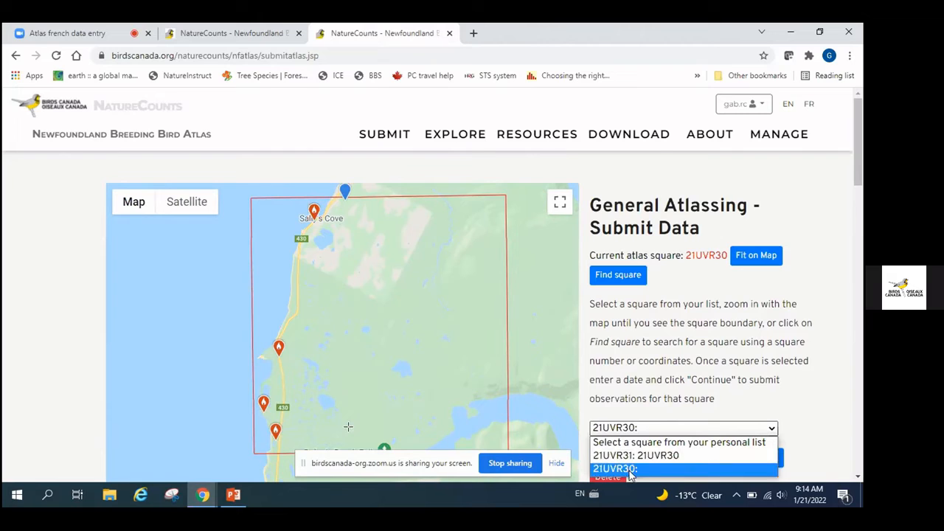
{"action": "left_click", "coordinate": [798, 388]}
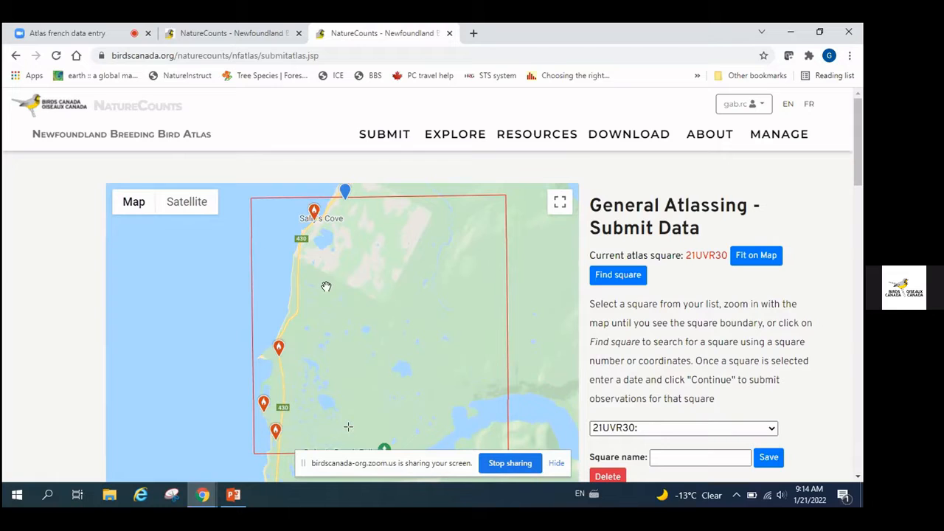
Zoom and centre the map on Green Point and Coastal Trail, then scroll to the observation type options
{"action": "scroll", "coordinate": [317, 305], "scroll_direction": "up", "scroll_amount": 3}
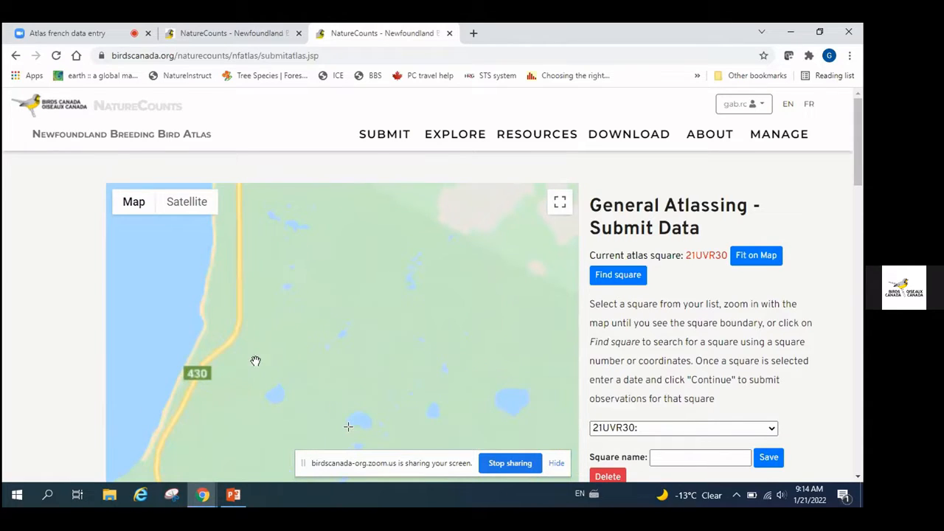
{"action": "left_click_drag", "start_coordinate": [255, 362], "coordinate": [423, 230]}
{"action": "left_click_drag", "start_coordinate": [410, 431], "coordinate": [394, 339]}
{"action": "scroll", "coordinate": [398, 328], "scroll_direction": "up", "scroll_amount": 1}
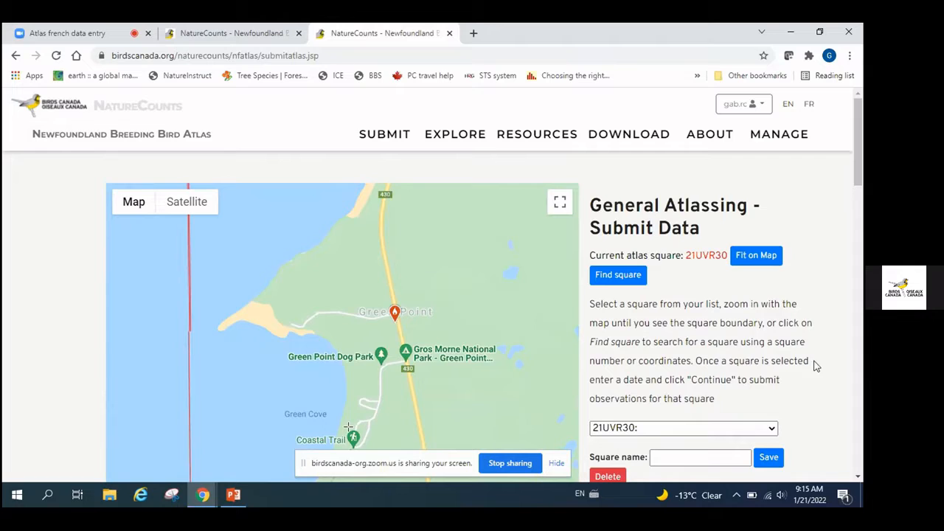
{"action": "scroll", "coordinate": [818, 367], "scroll_direction": "down", "scroll_amount": 3}
{"action": "scroll", "coordinate": [818, 367], "scroll_direction": "down", "scroll_amount": 1}
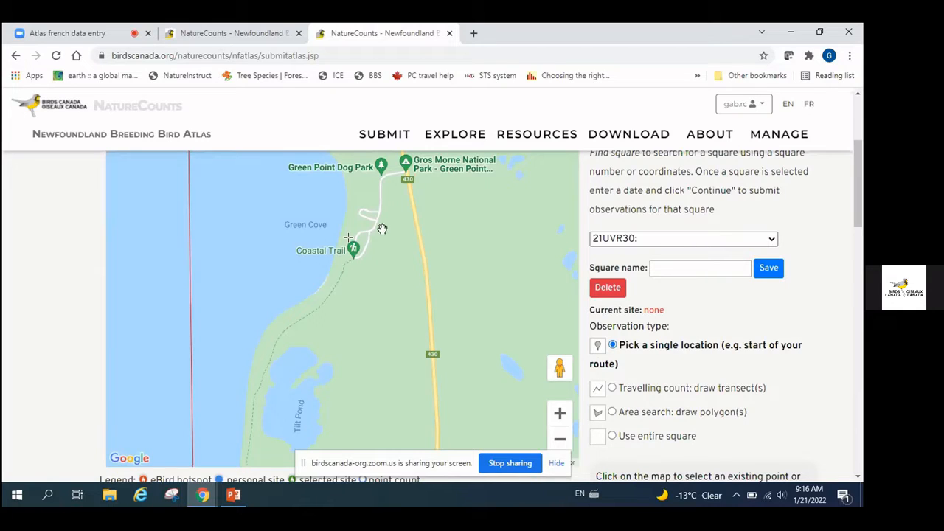
Place a site beside Green Point Dog Park and name it 'test'
{"action": "left_click", "coordinate": [370, 175]}
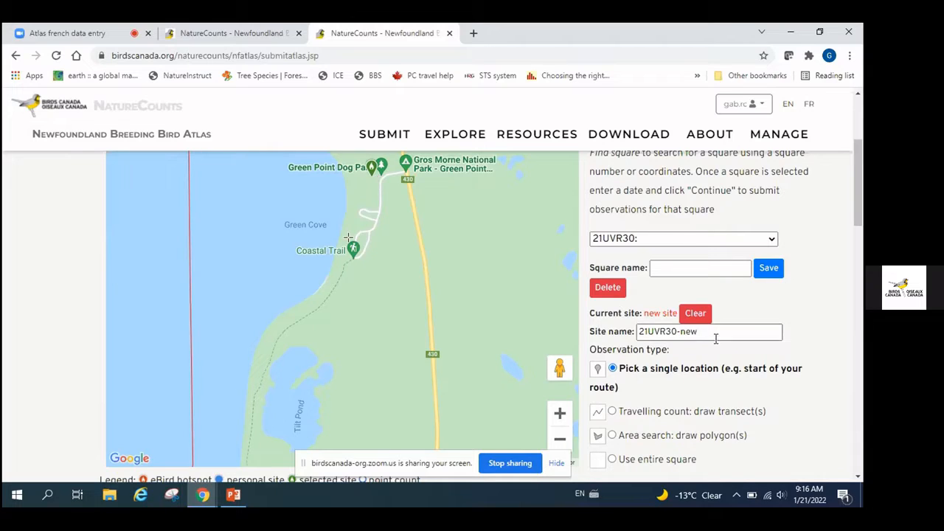
{"action": "left_click_drag", "start_coordinate": [713, 334], "coordinate": [631, 326]}
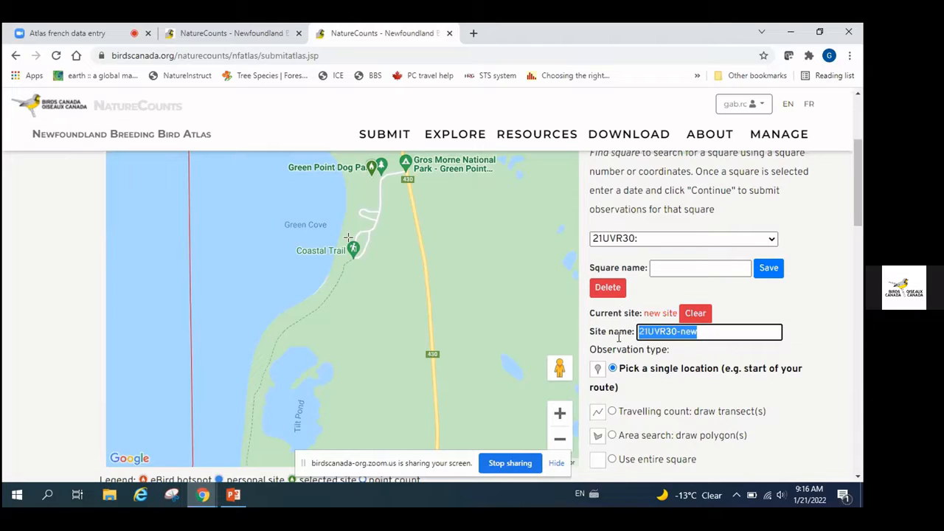
{"action": "type", "text": "tes"}
{"action": "type", "text": "t"}
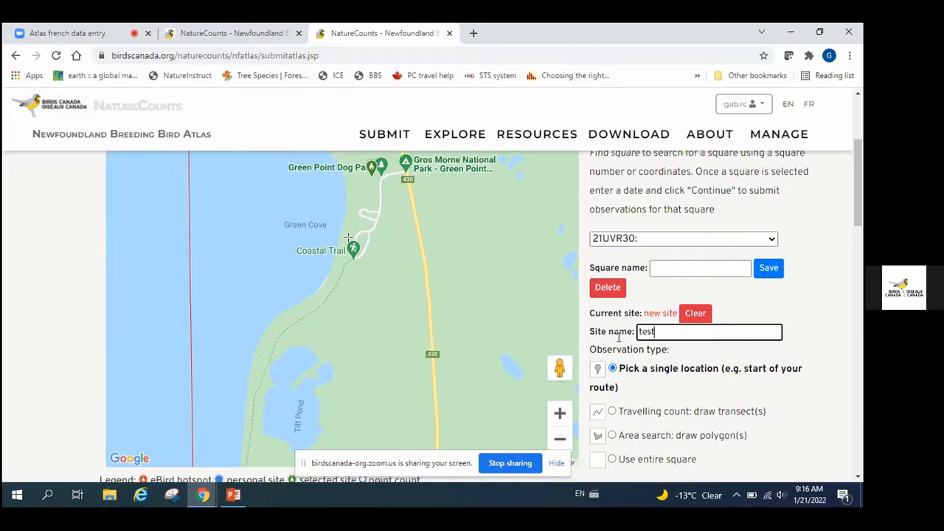
{"action": "left_click", "coordinate": [695, 357]}
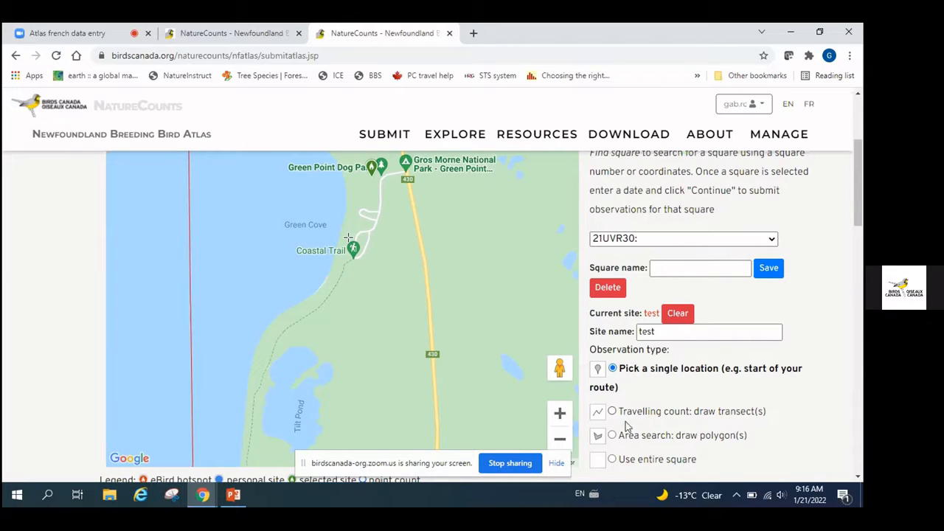
Switch to a travelling count and draw a two-segment transect south from Green Point Dog Park along the trail
{"action": "left_click", "coordinate": [613, 411]}
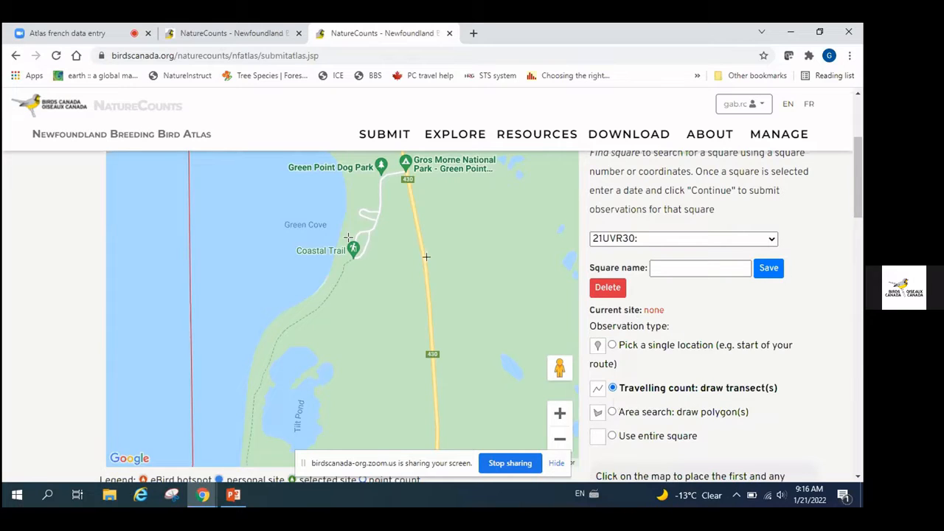
{"action": "left_click", "coordinate": [382, 175]}
{"action": "left_click", "coordinate": [373, 230]}
{"action": "double_click", "coordinate": [351, 236]}
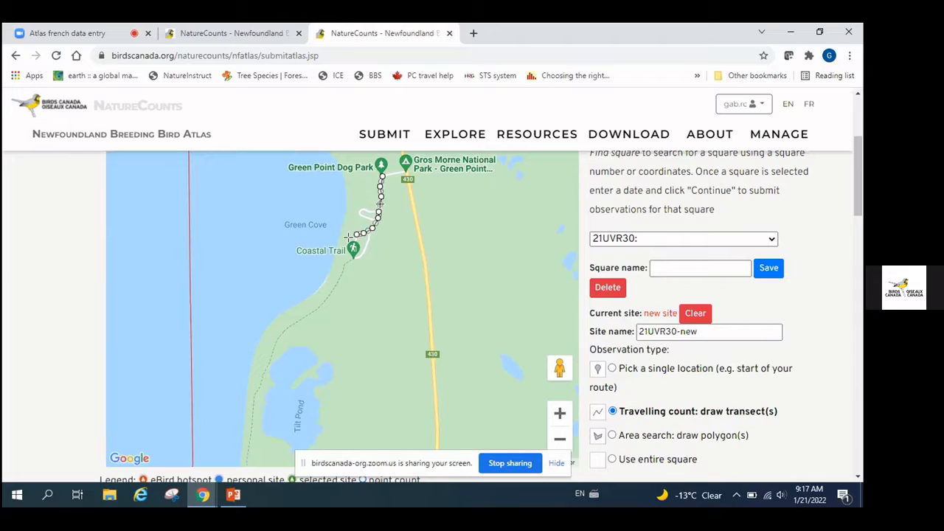
{"action": "left_click", "coordinate": [381, 196]}
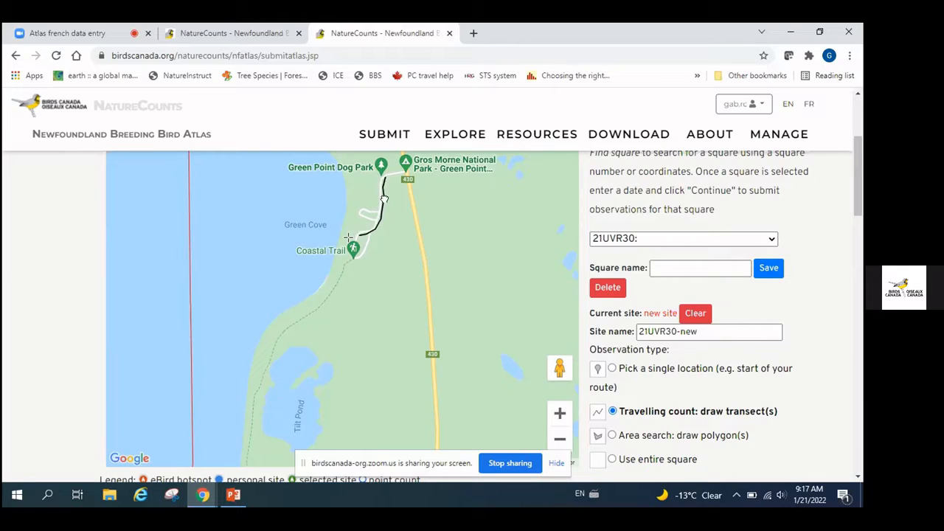
{"action": "left_click", "coordinate": [383, 197]}
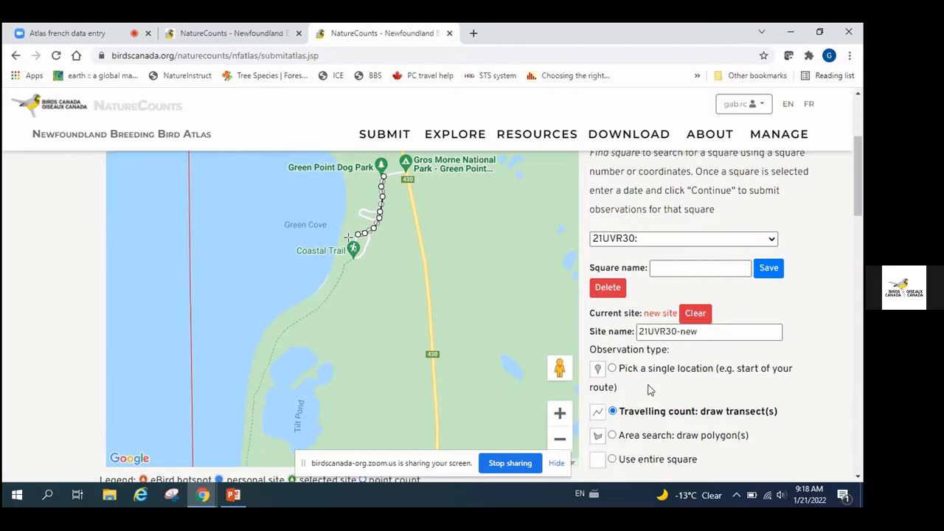
Revert to a single-location site at Green Point Dog Park, renamed 'test'
{"action": "left_click", "coordinate": [612, 370]}
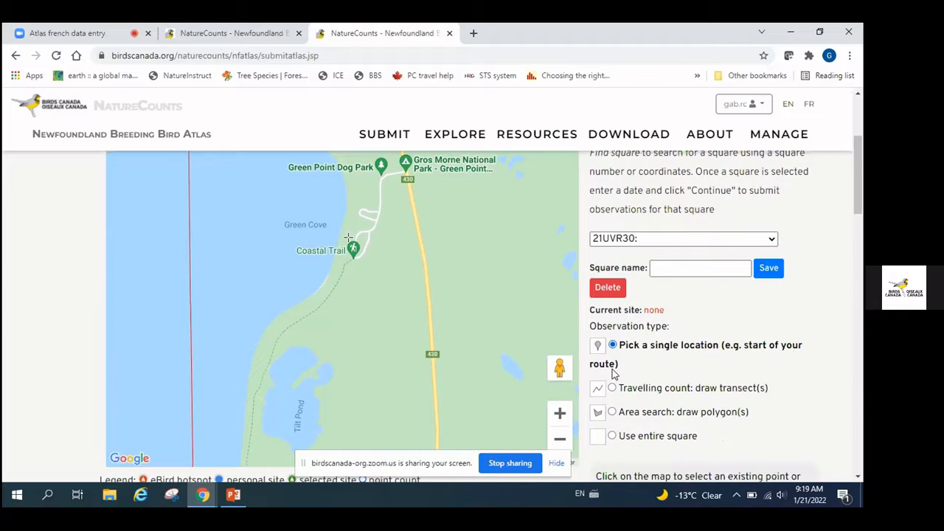
{"action": "left_click", "coordinate": [365, 177]}
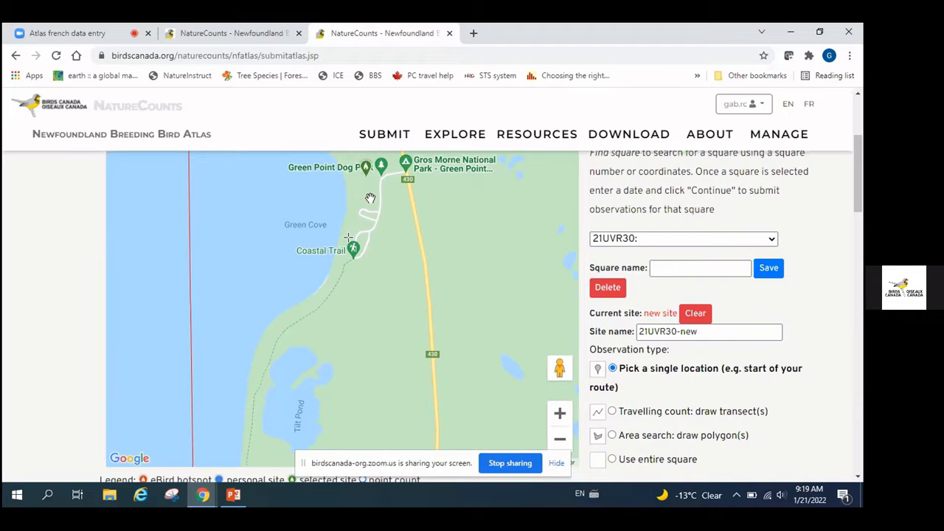
{"action": "left_click_drag", "start_coordinate": [709, 332], "coordinate": [630, 330]}
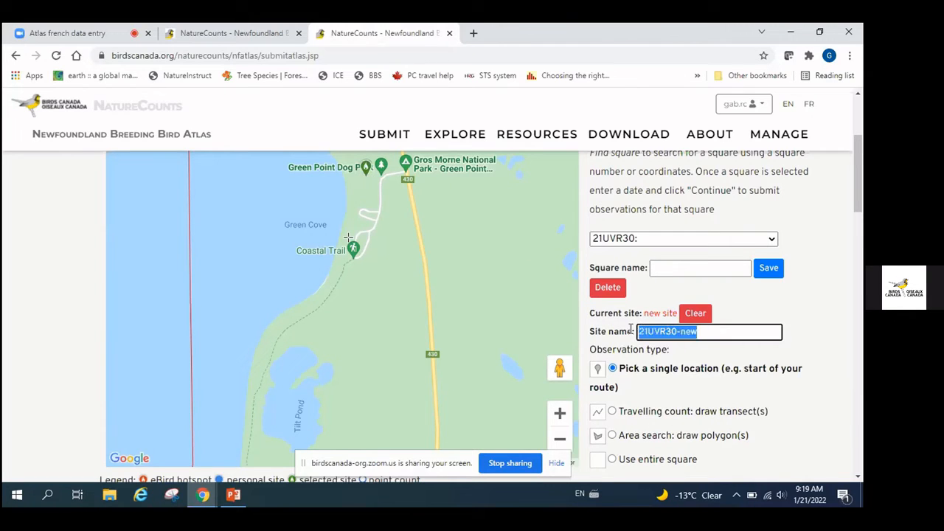
{"action": "type", "text": "test"}
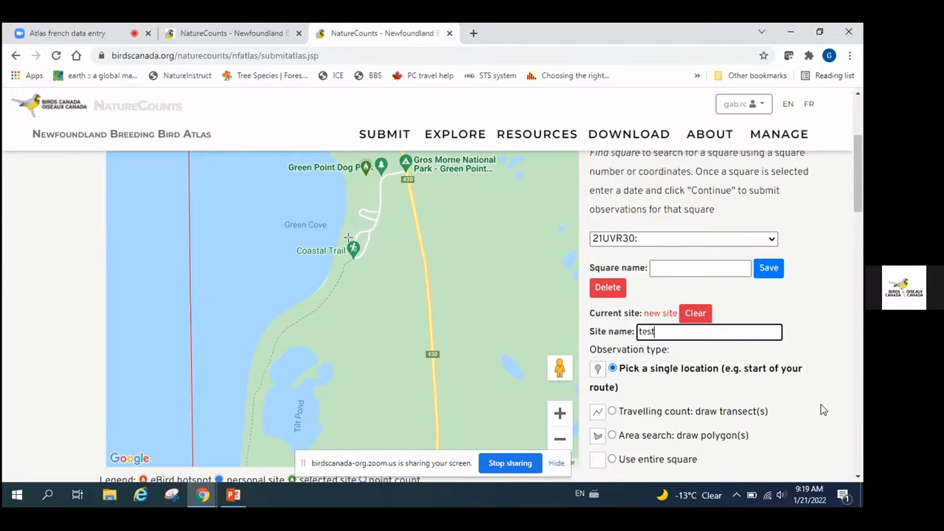
{"action": "scroll", "coordinate": [821, 409], "scroll_direction": "down", "scroll_amount": 3}
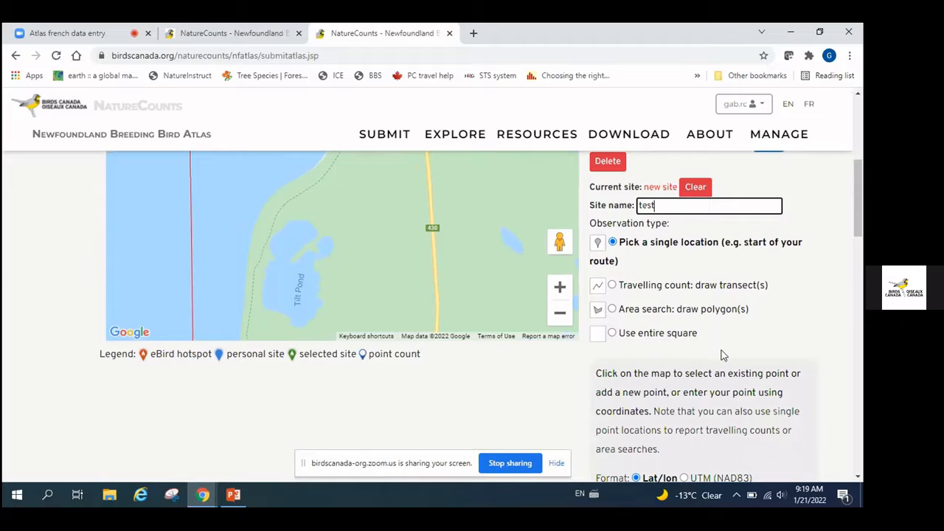
Tick Incidental observations, which greys out duration and sets complete checklist to No
{"action": "scroll", "coordinate": [726, 345], "scroll_direction": "down", "scroll_amount": 1}
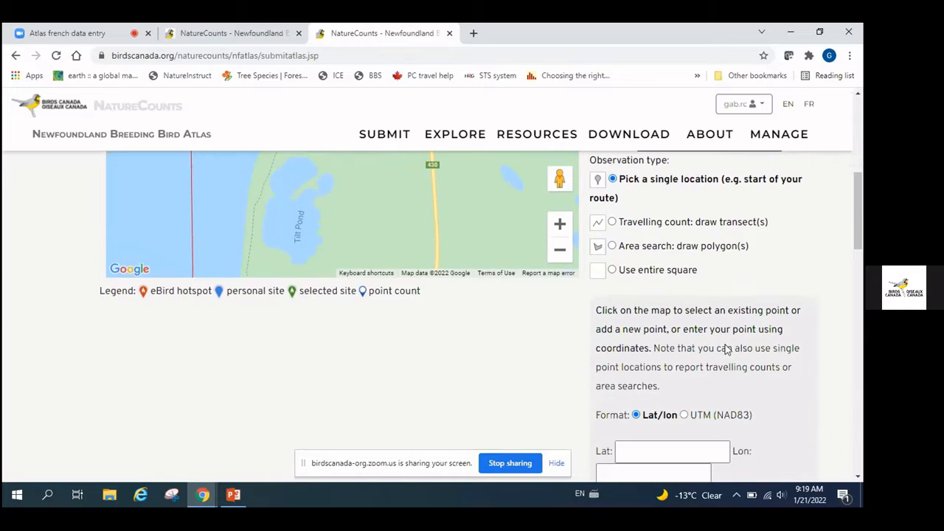
{"action": "scroll", "coordinate": [727, 345], "scroll_direction": "down", "scroll_amount": 4}
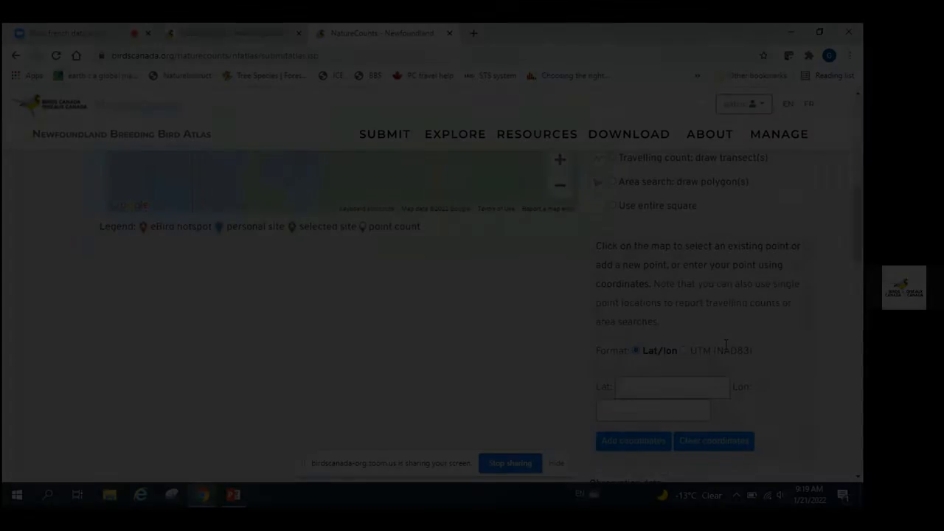
{"action": "scroll", "coordinate": [724, 348], "scroll_direction": "down", "scroll_amount": 3}
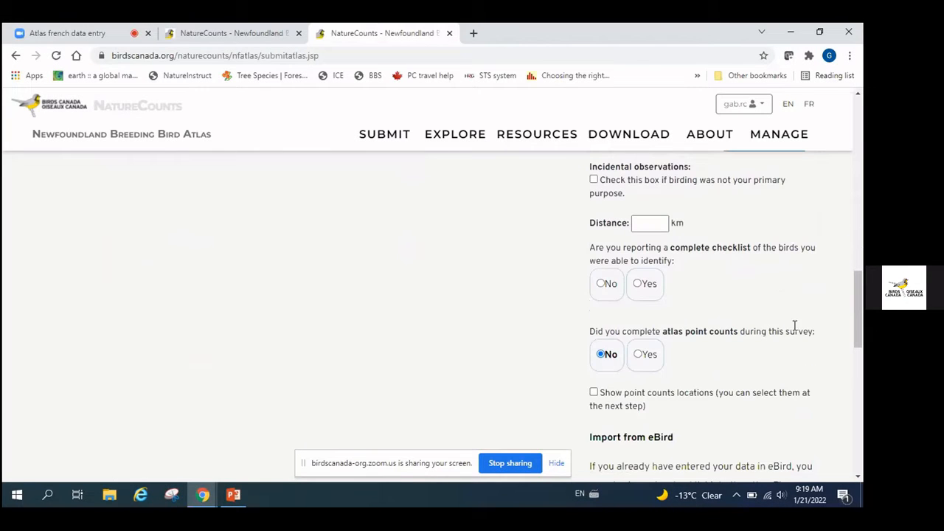
{"action": "scroll", "coordinate": [749, 248], "scroll_direction": "up", "scroll_amount": 1}
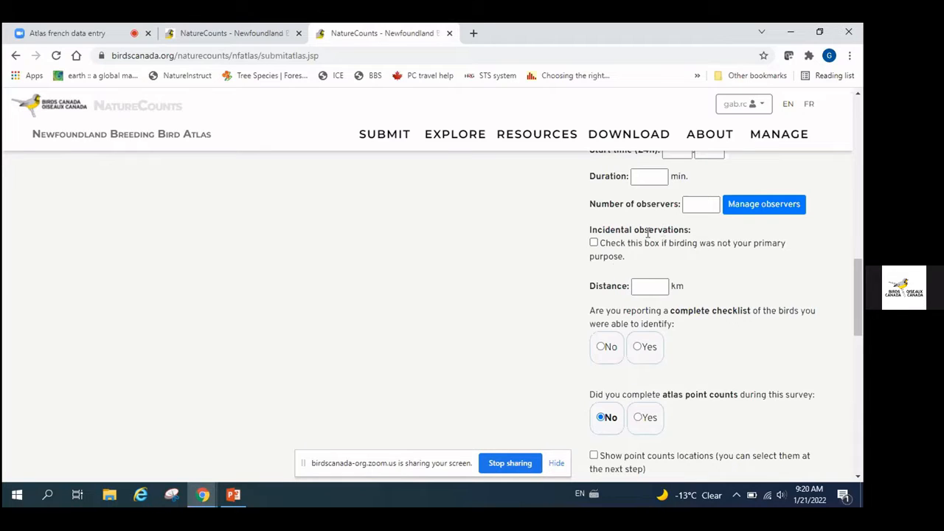
{"action": "left_click", "coordinate": [594, 243]}
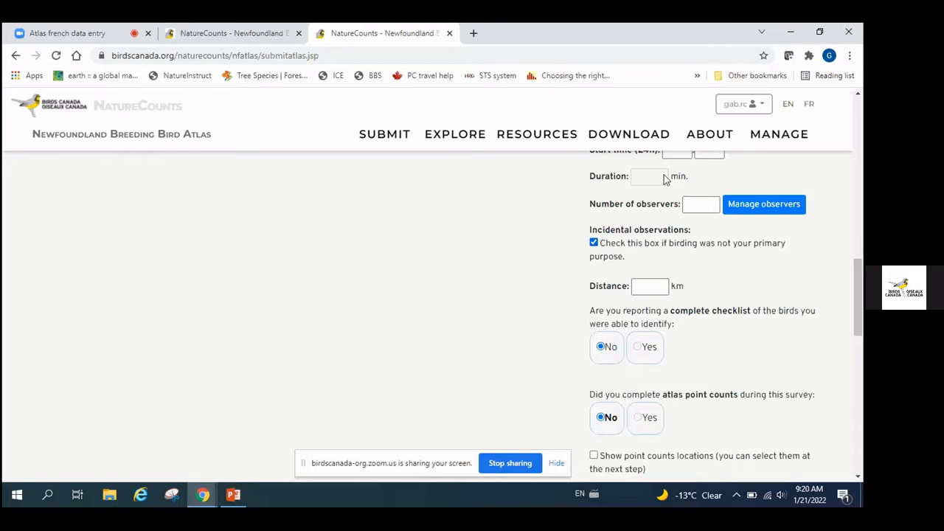
{"action": "scroll", "coordinate": [670, 186], "scroll_direction": "down", "scroll_amount": 1}
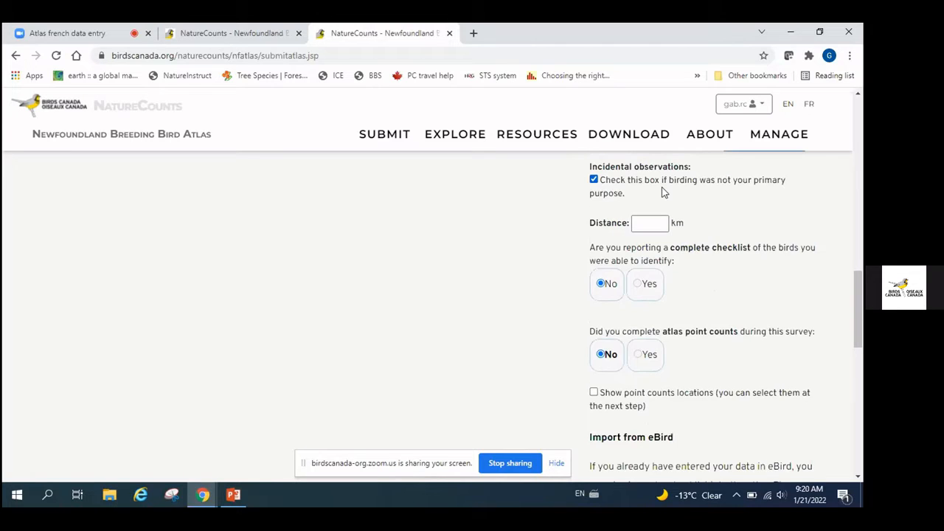
{"action": "scroll", "coordinate": [661, 190], "scroll_direction": "up", "scroll_amount": 2}
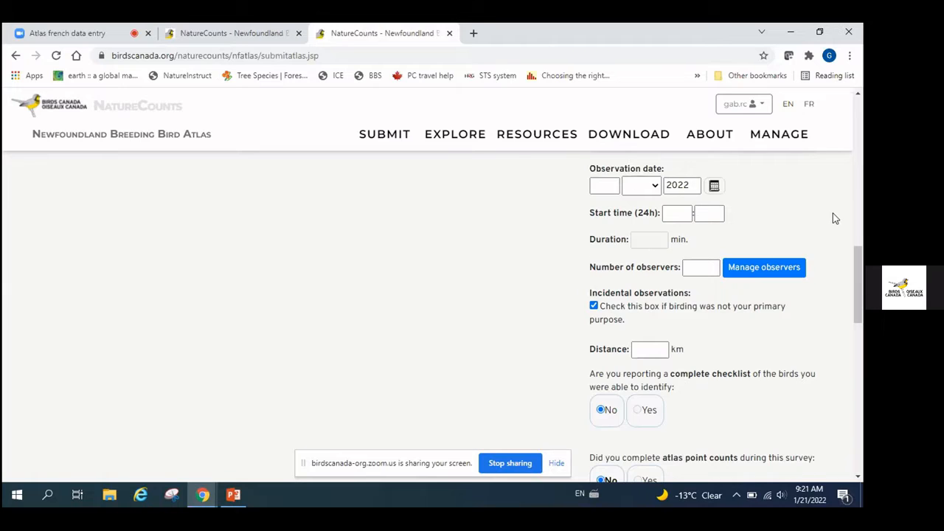
Set the observation date to 2 JAN 2022
{"action": "scroll", "coordinate": [833, 213], "scroll_direction": "up", "scroll_amount": 1}
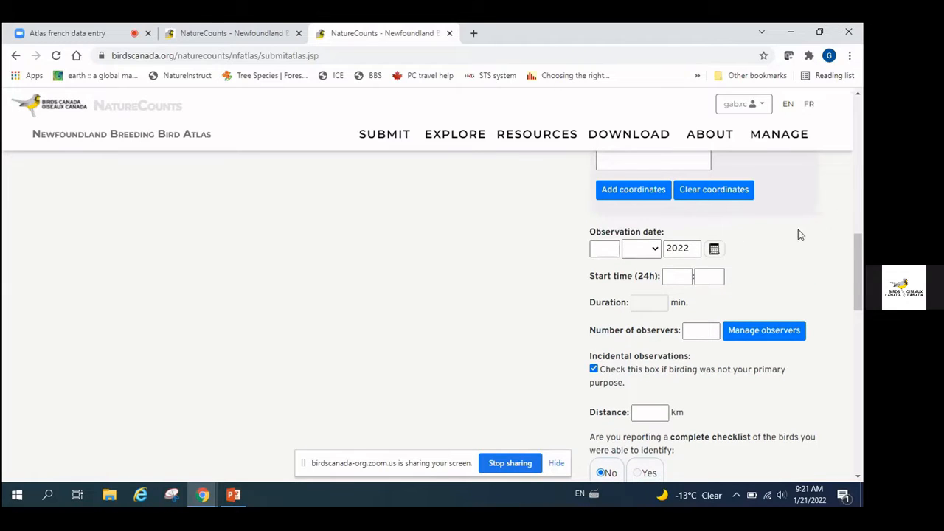
{"action": "left_click", "coordinate": [618, 250]}
{"action": "type", "text": "2"}
{"action": "left_click", "coordinate": [654, 249]}
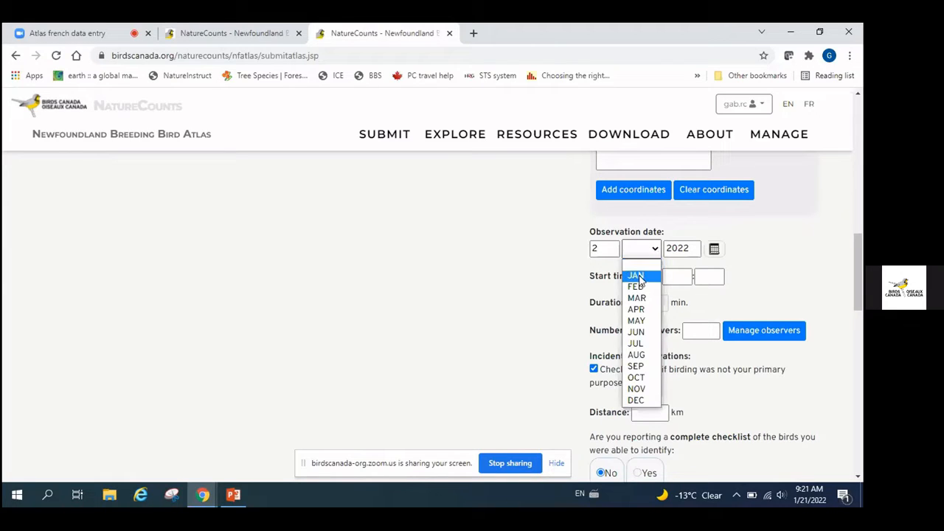
{"action": "left_click", "coordinate": [639, 276]}
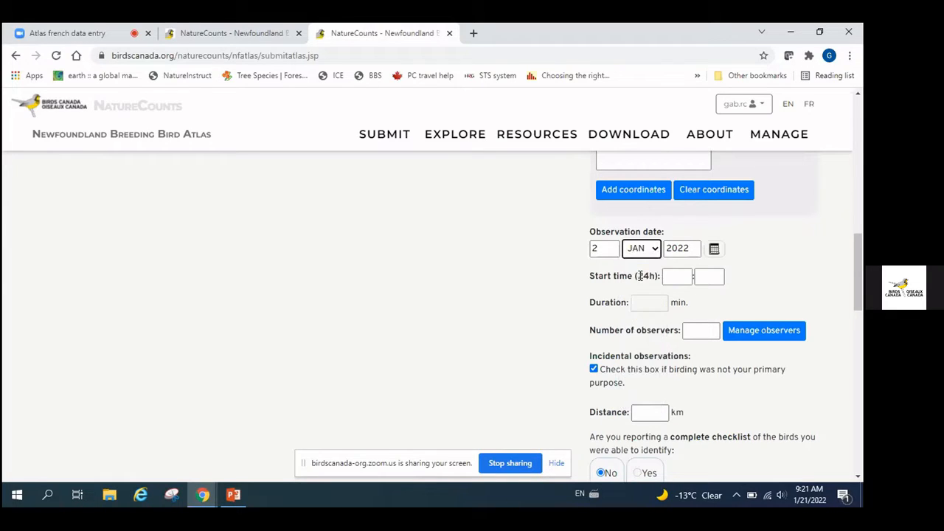
Set the start time to 9:04 and the number of observers to 1
{"action": "left_click", "coordinate": [685, 274]}
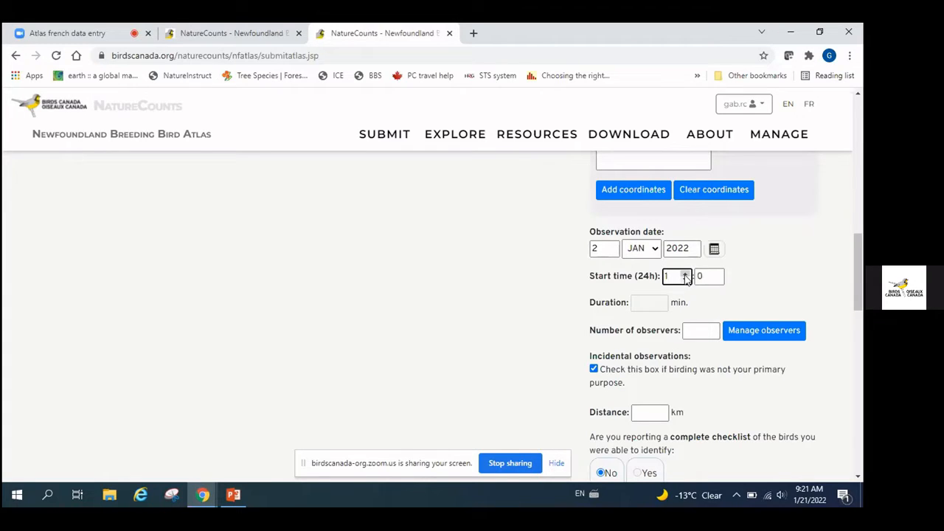
{"action": "left_click", "coordinate": [685, 274]}
{"action": "left_click", "coordinate": [685, 275]}
{"action": "left_click", "coordinate": [685, 274]}
{"action": "left_click", "coordinate": [685, 274]}
{"action": "left_click", "coordinate": [685, 274]}
{"action": "left_click", "coordinate": [685, 274]}
{"action": "left_click", "coordinate": [685, 275]}
{"action": "left_click", "coordinate": [685, 275]}
{"action": "left_click", "coordinate": [717, 274]}
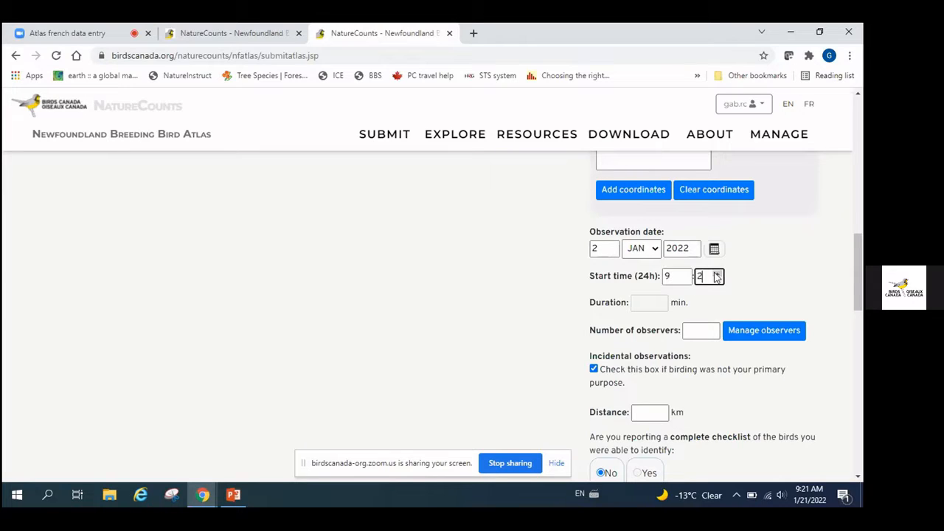
{"action": "left_click", "coordinate": [716, 274]}
{"action": "left_click", "coordinate": [716, 274]}
{"action": "left_click", "coordinate": [717, 273]}
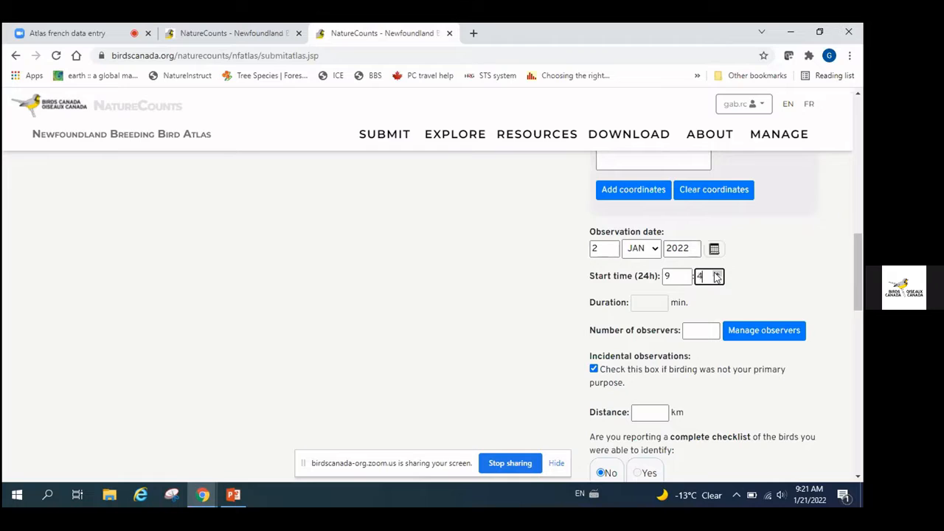
{"action": "left_click", "coordinate": [691, 336]}
{"action": "type", "text": "1"}
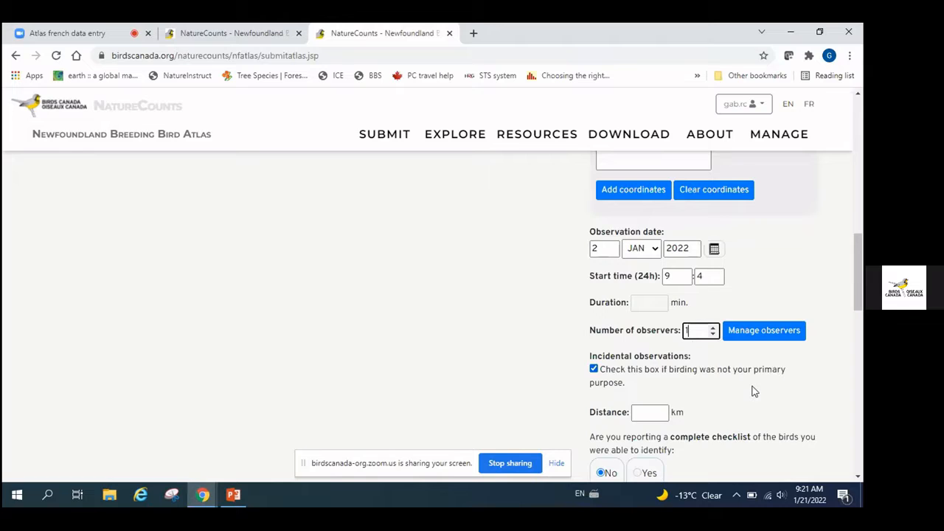
{"action": "scroll", "coordinate": [752, 390], "scroll_direction": "down", "scroll_amount": 1}
{"action": "scroll", "coordinate": [752, 391], "scroll_direction": "down", "scroll_amount": 1}
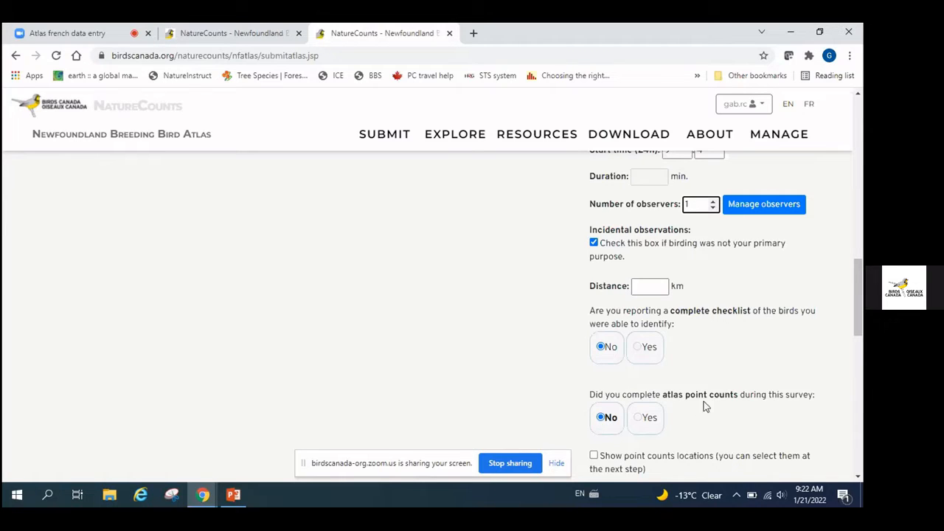
Continue to the Submit Atlas Data page for 21UVR30, dated 2022-01-02 at 9:04
{"action": "scroll", "coordinate": [757, 379], "scroll_direction": "down", "scroll_amount": 2}
{"action": "scroll", "coordinate": [758, 379], "scroll_direction": "down", "scroll_amount": 2}
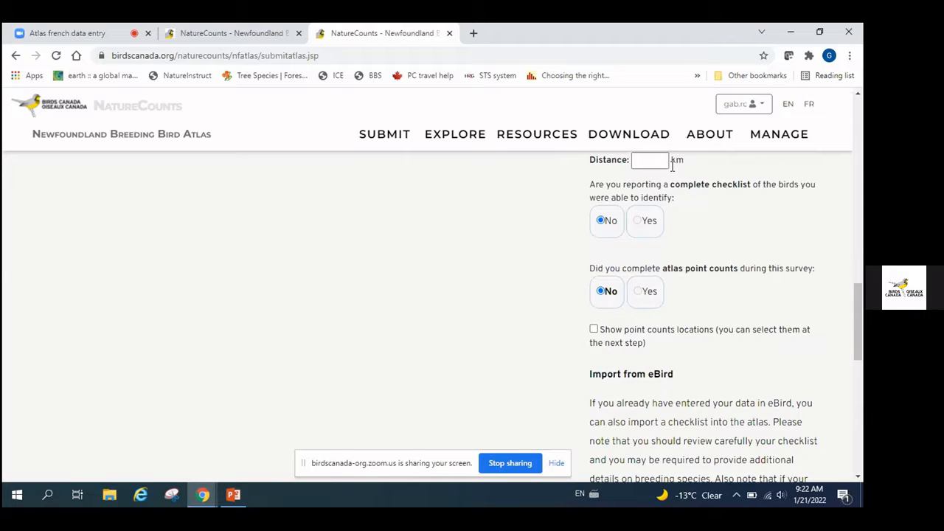
{"action": "scroll", "coordinate": [708, 316], "scroll_direction": "down", "scroll_amount": 3}
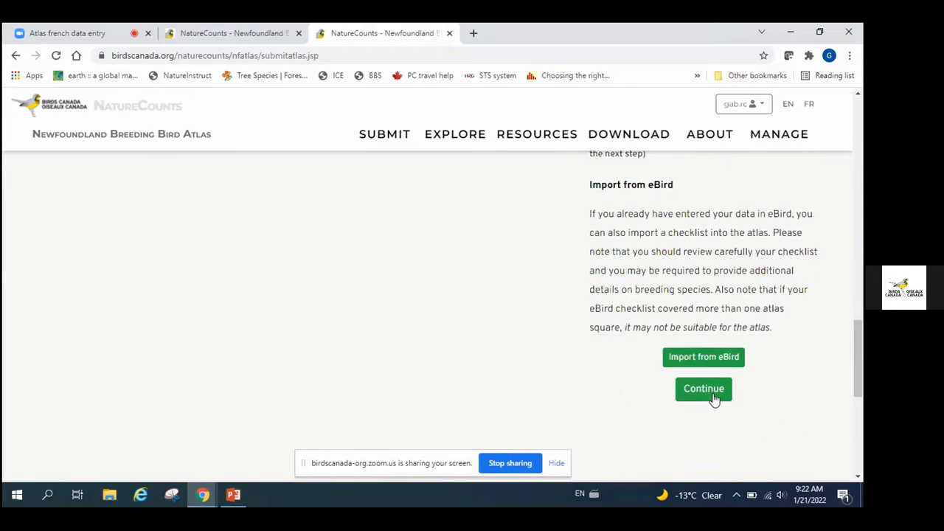
{"action": "left_click", "coordinate": [703, 396]}
{"action": "left_click", "coordinate": [702, 391]}
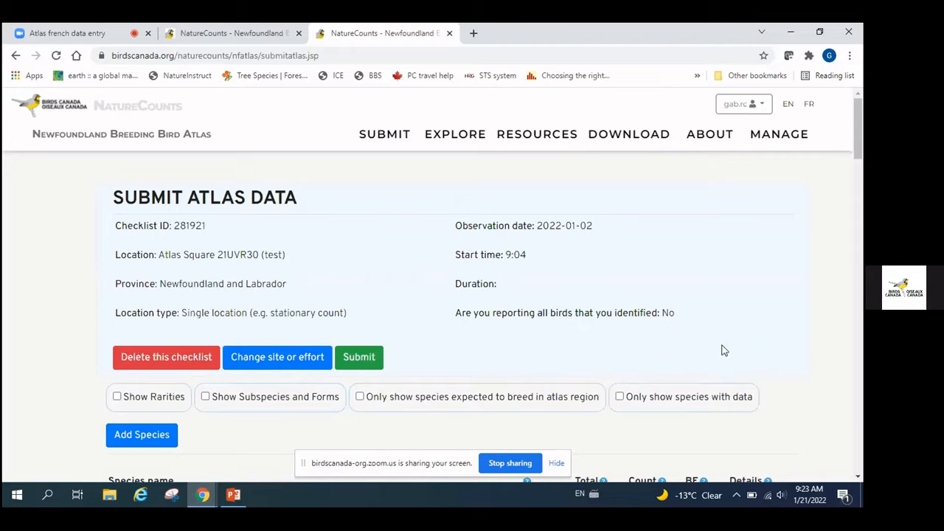
{"action": "scroll", "coordinate": [722, 350], "scroll_direction": "down", "scroll_amount": 1}
{"action": "scroll", "coordinate": [723, 351], "scroll_direction": "down", "scroll_amount": 3}
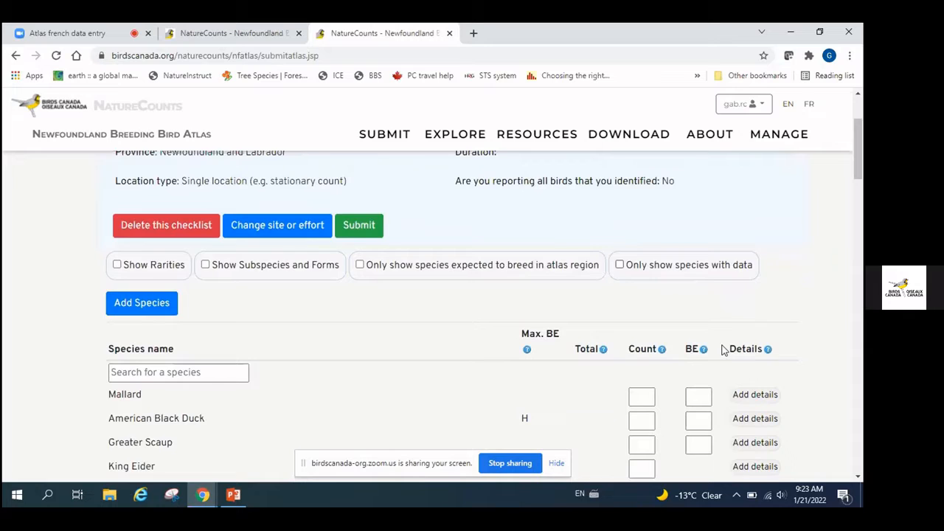
{"action": "scroll", "coordinate": [722, 350], "scroll_direction": "down", "scroll_amount": 3}
{"action": "scroll", "coordinate": [723, 347], "scroll_direction": "up", "scroll_amount": 1}
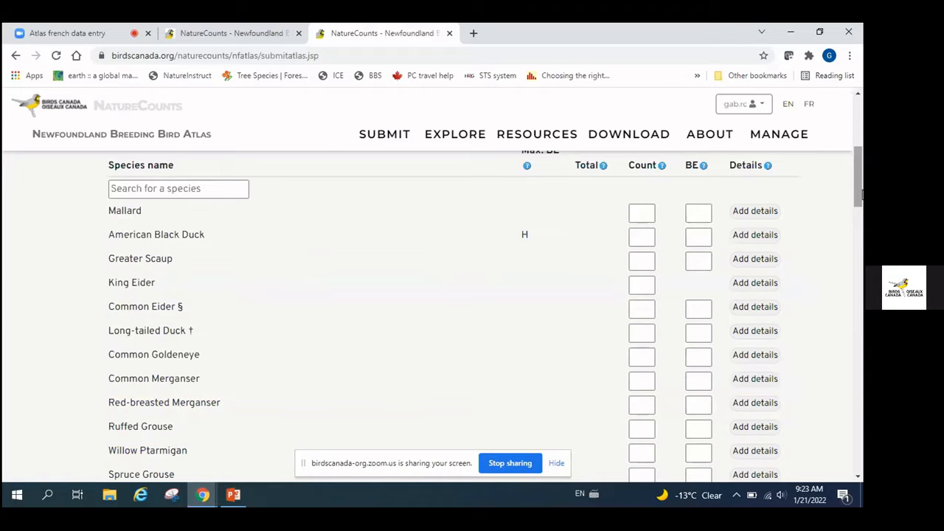
{"action": "left_click_drag", "start_coordinate": [860, 193], "coordinate": [833, 382]}
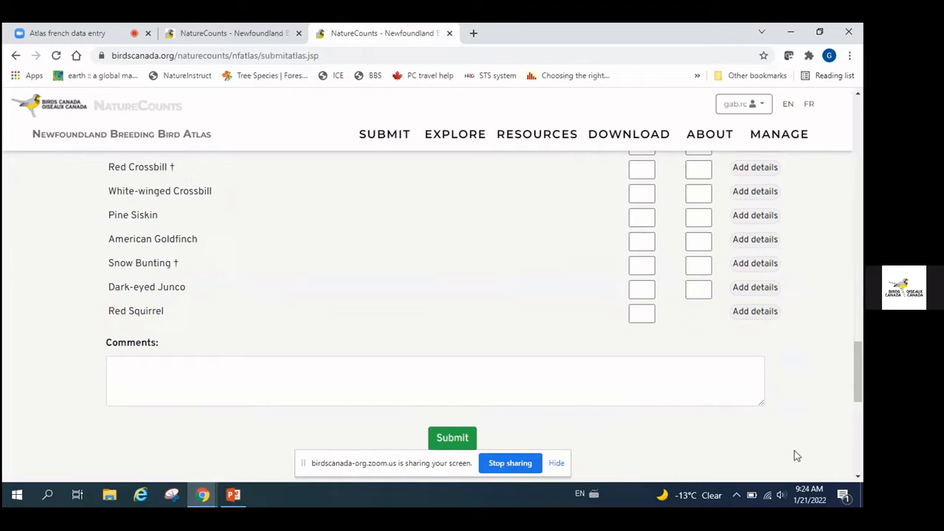
{"action": "left_click_drag", "start_coordinate": [857, 380], "coordinate": [854, 182]}
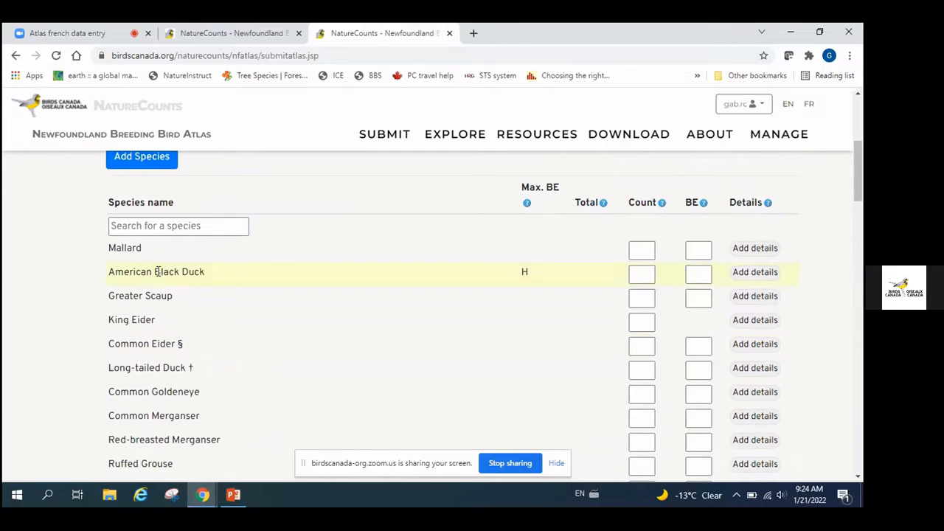
{"action": "scroll", "coordinate": [236, 314], "scroll_direction": "down", "scroll_amount": 5}
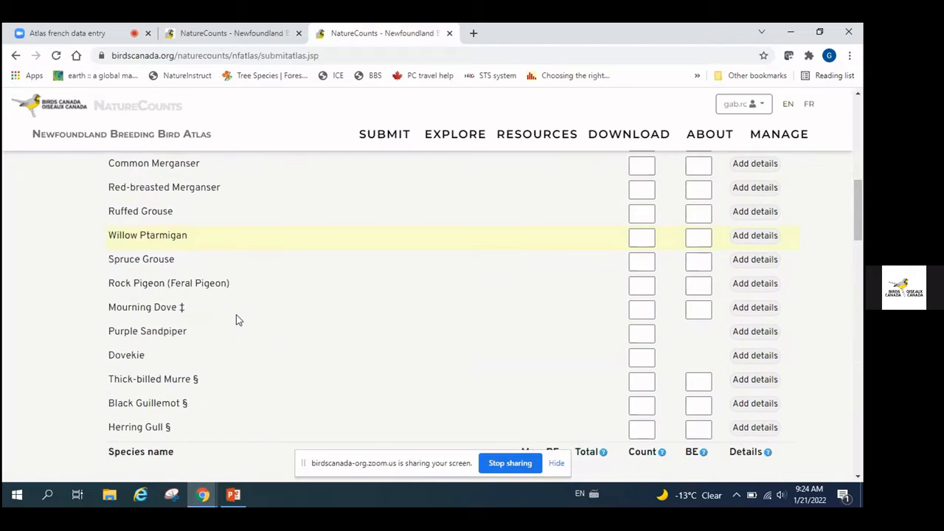
{"action": "scroll", "coordinate": [236, 317], "scroll_direction": "up", "scroll_amount": 4}
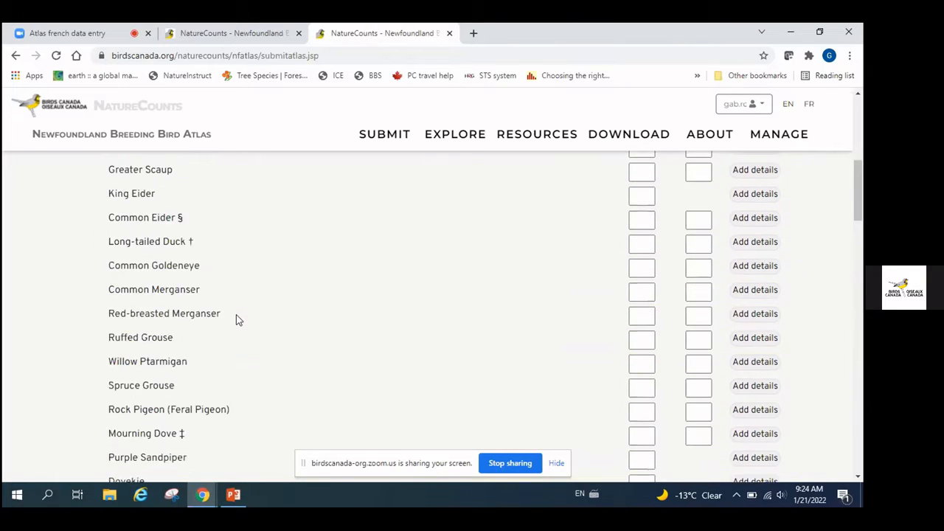
{"action": "scroll", "coordinate": [236, 320], "scroll_direction": "up", "scroll_amount": 2}
{"action": "scroll", "coordinate": [236, 320], "scroll_direction": "down", "scroll_amount": 1}
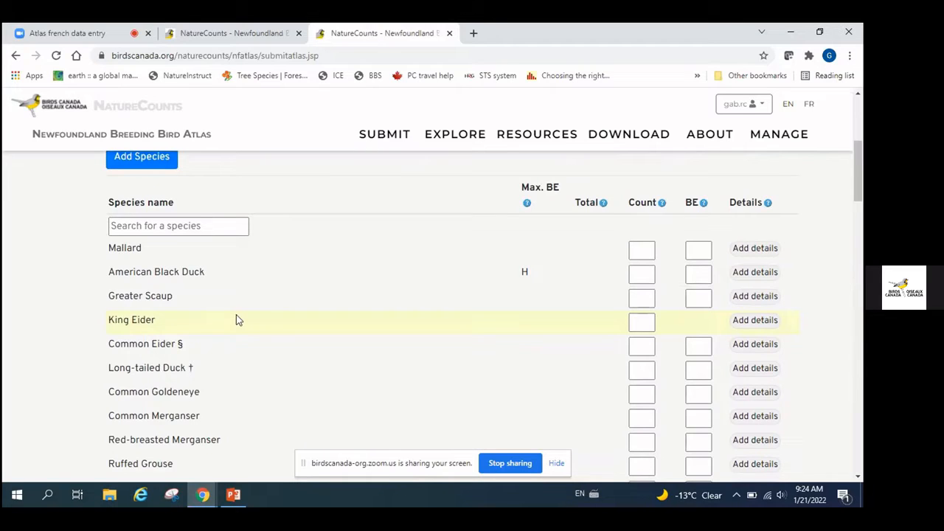
Search 'canada' and add Canada Goose, flagged rare, to the top of the species table
{"action": "left_click", "coordinate": [167, 230]}
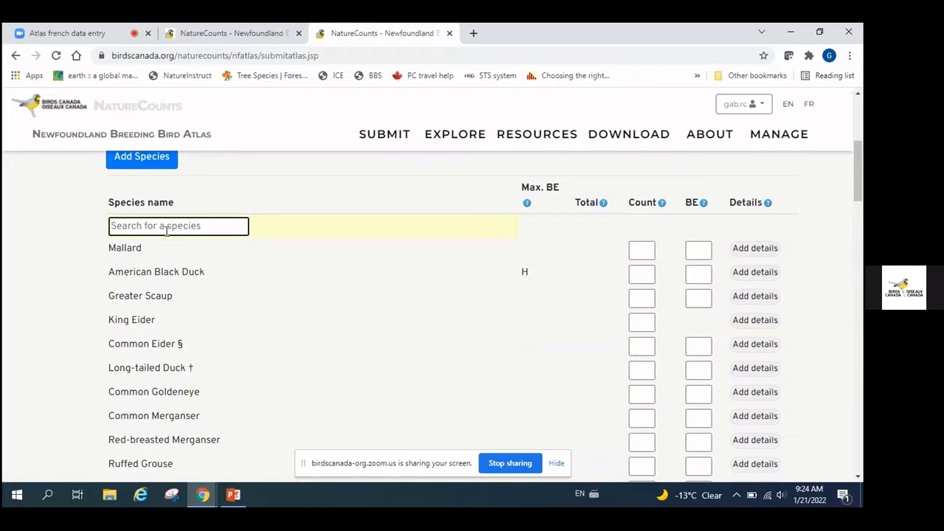
{"action": "type", "text": "com"}
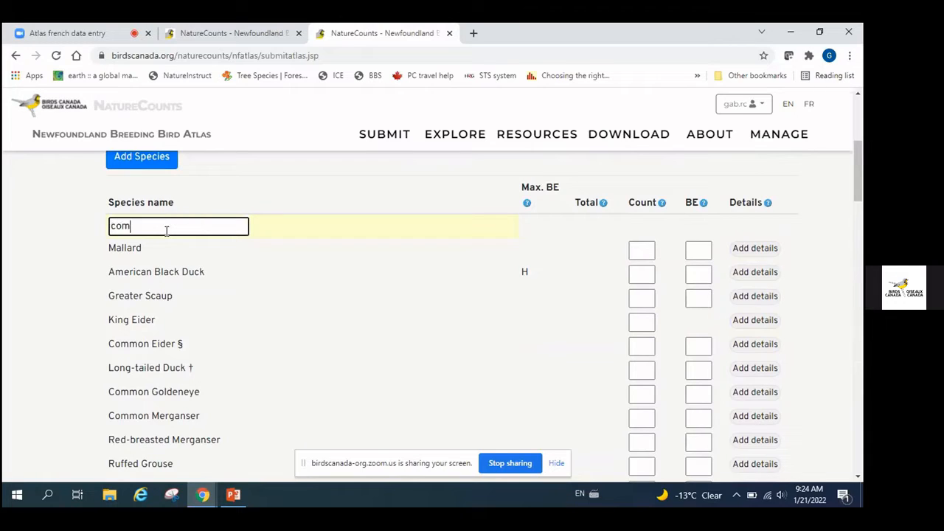
{"action": "type", "text": "m"}
{"action": "key", "text": "BackSpace"}
{"action": "key", "text": "BackSpace"}
{"action": "key", "text": "BackSpace"}
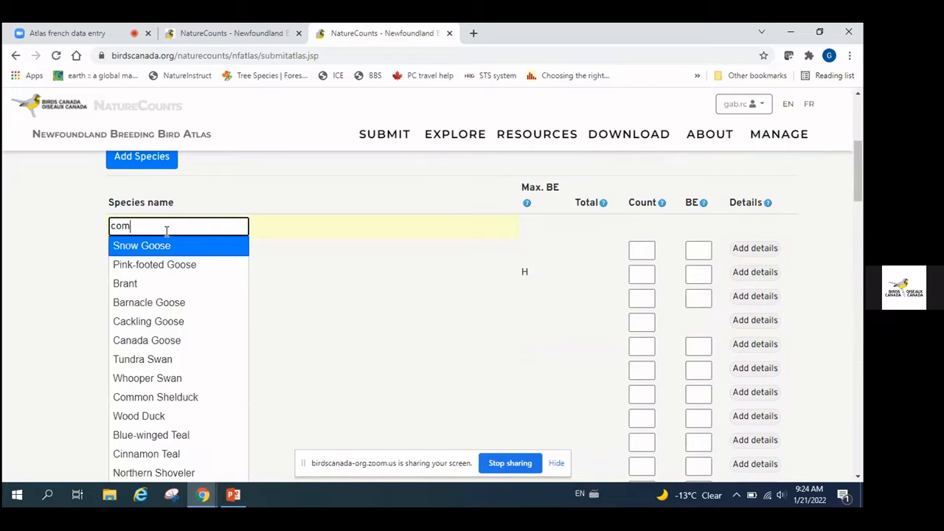
{"action": "type", "text": "anada"}
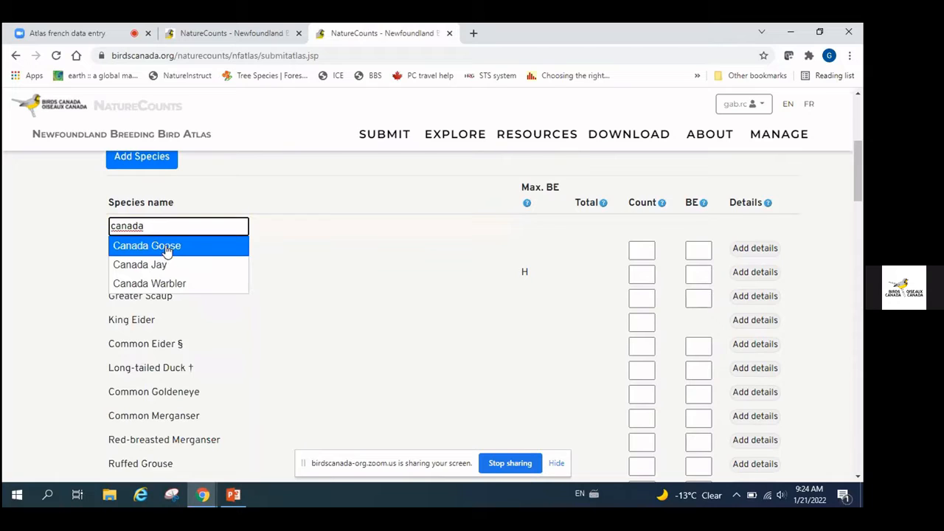
{"action": "left_click", "coordinate": [163, 251]}
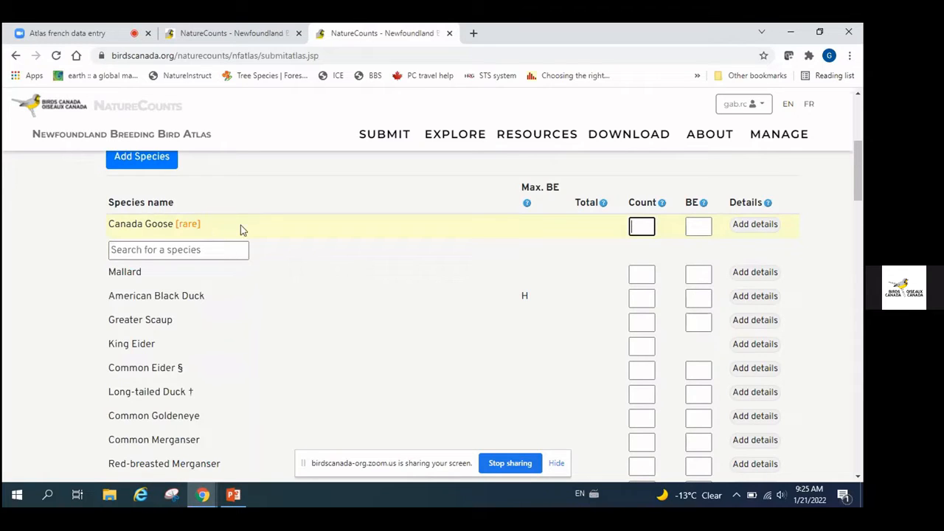
{"action": "scroll", "coordinate": [294, 213], "scroll_direction": "up", "scroll_amount": 2}
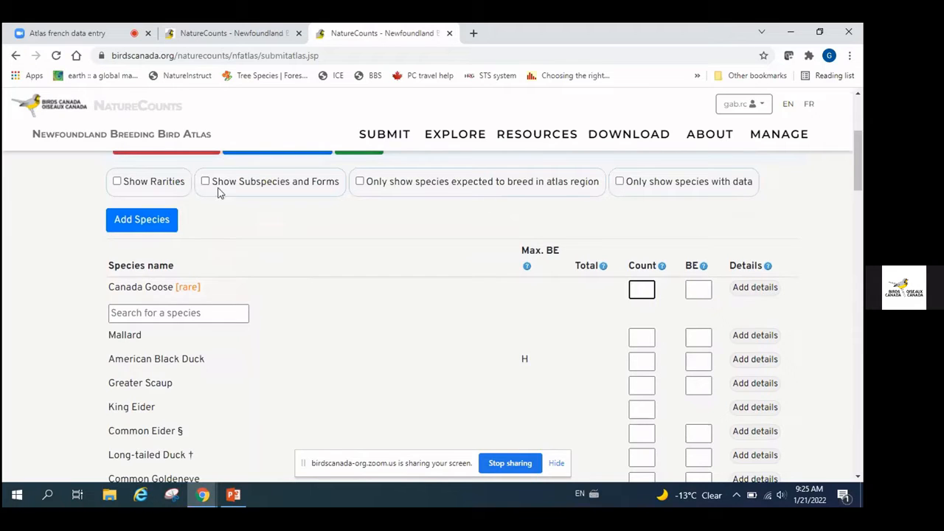
{"action": "scroll", "coordinate": [64, 247], "scroll_direction": "up", "scroll_amount": 1}
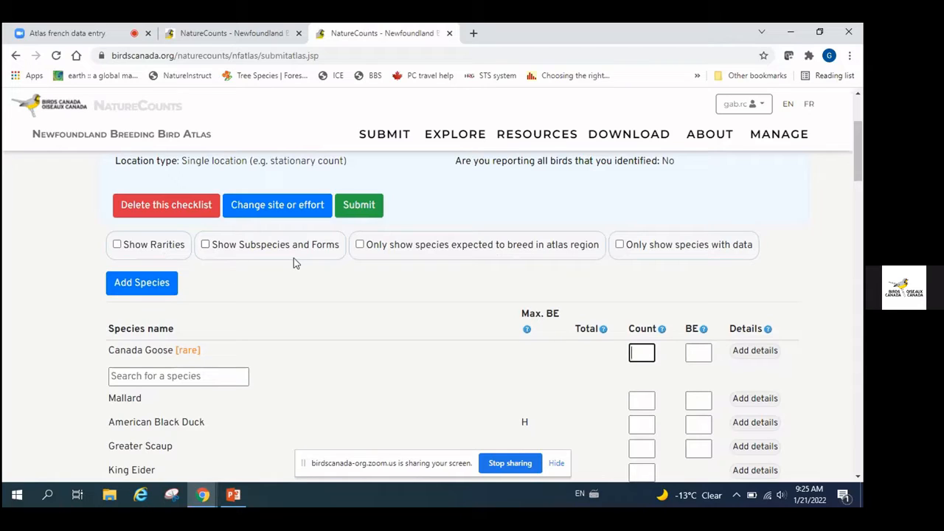
Turn on Show Rarities and Show Subspecies and Forms so Snow Goose leads the table
{"action": "left_click", "coordinate": [118, 247]}
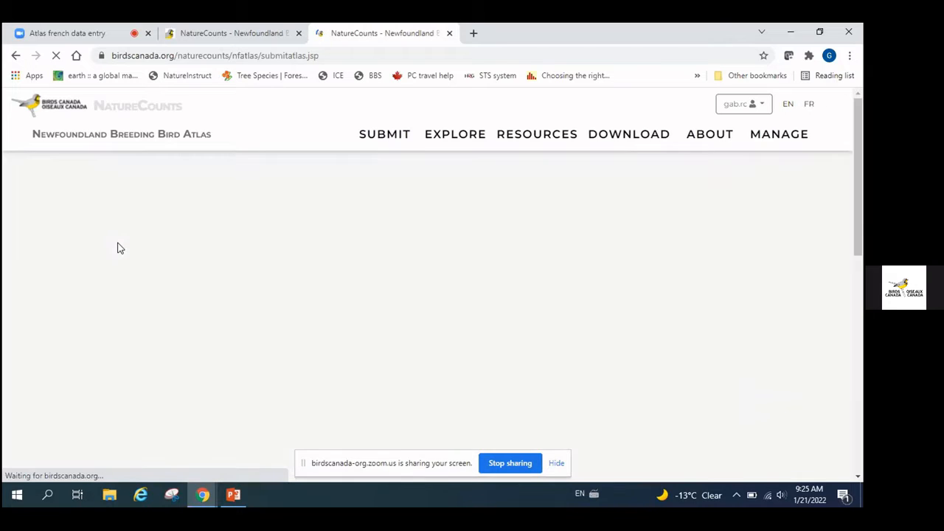
{"action": "scroll", "coordinate": [312, 297], "scroll_direction": "down", "scroll_amount": 4}
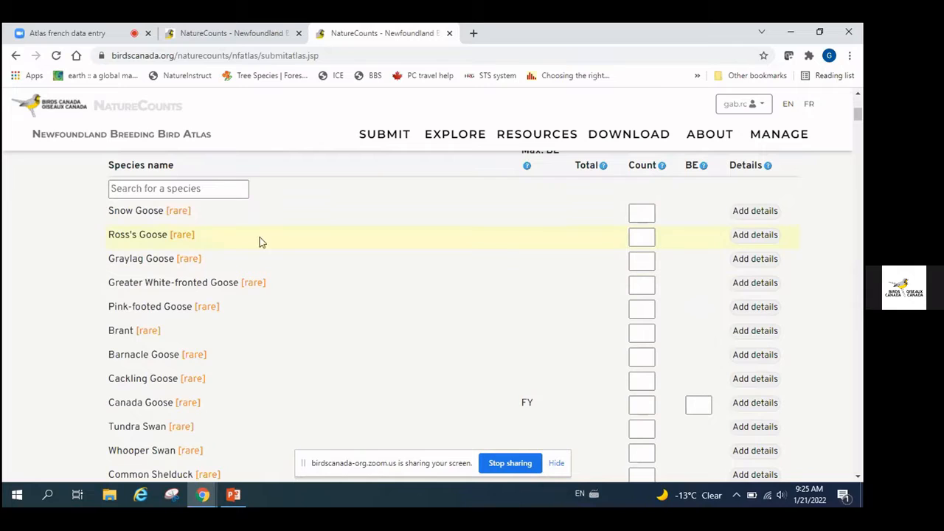
{"action": "scroll", "coordinate": [302, 233], "scroll_direction": "up", "scroll_amount": 1}
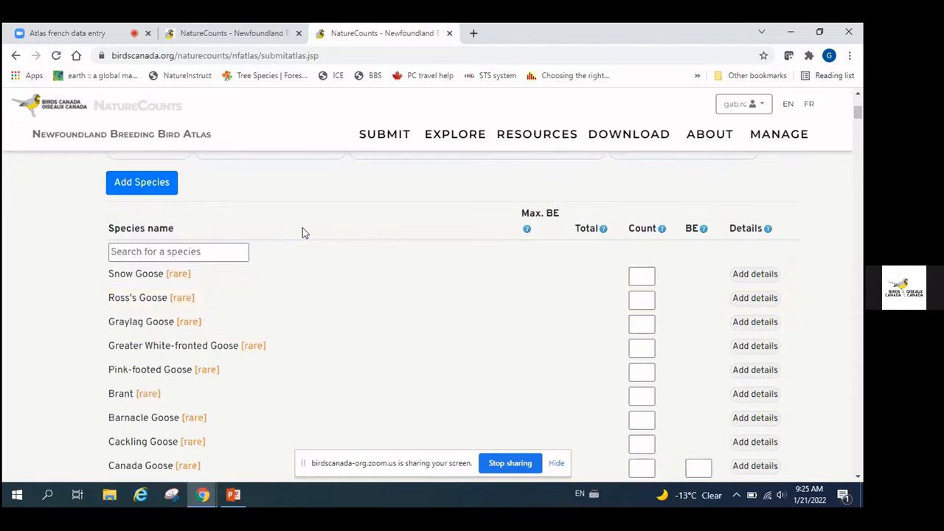
{"action": "scroll", "coordinate": [302, 233], "scroll_direction": "up", "scroll_amount": 1}
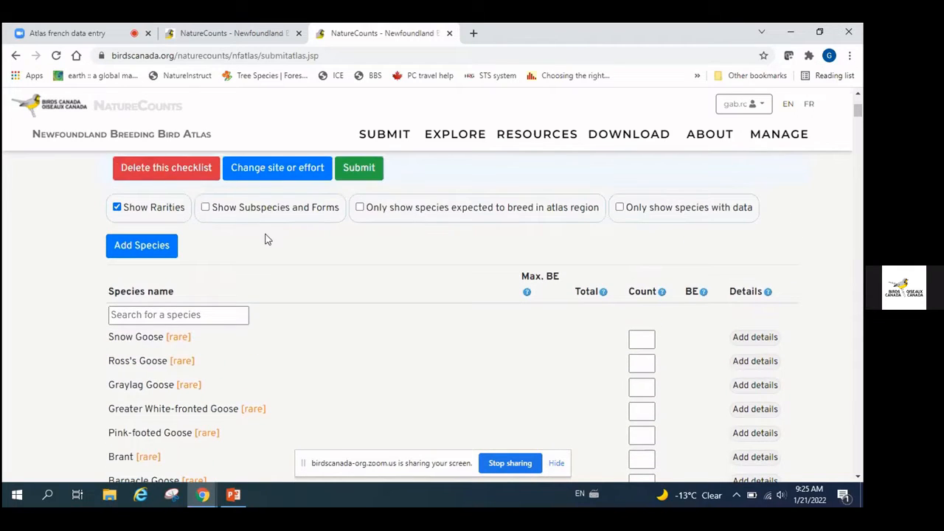
{"action": "left_click", "coordinate": [205, 208]}
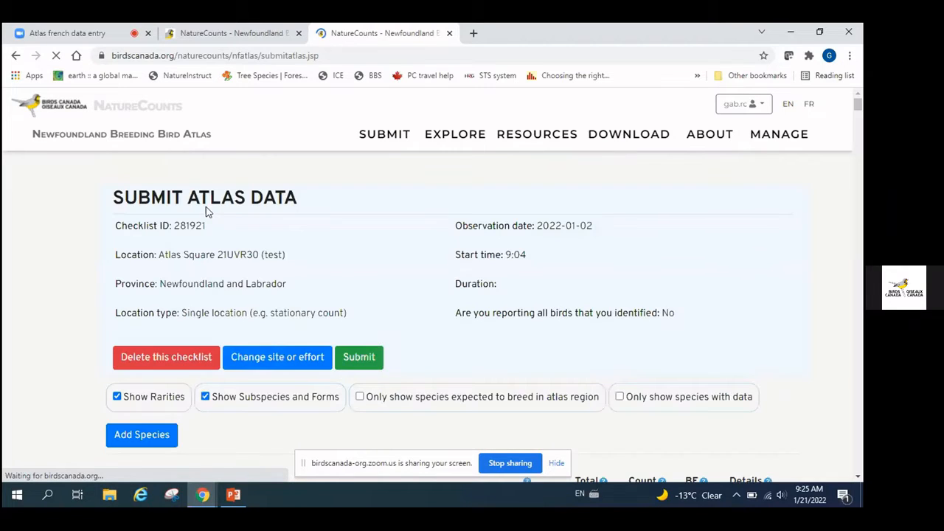
{"action": "scroll", "coordinate": [358, 275], "scroll_direction": "down", "scroll_amount": 3}
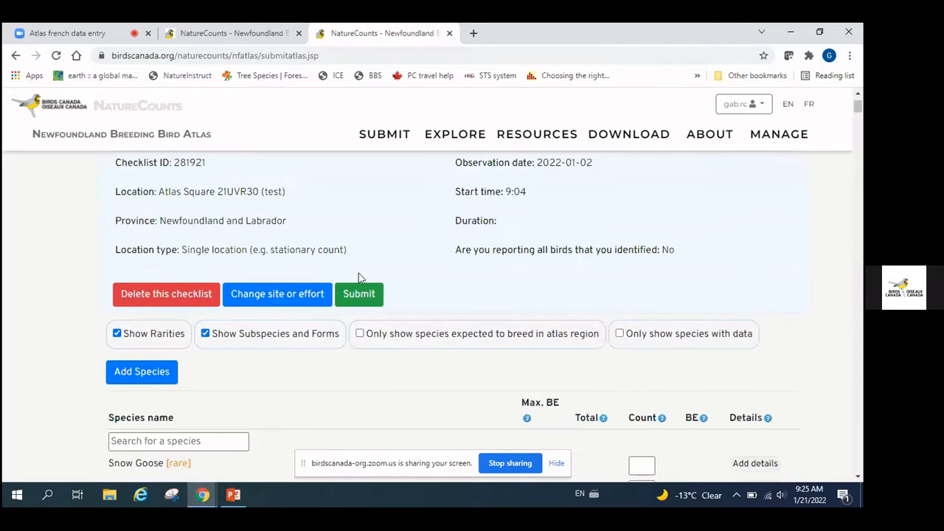
{"action": "scroll", "coordinate": [359, 277], "scroll_direction": "up", "scroll_amount": 1}
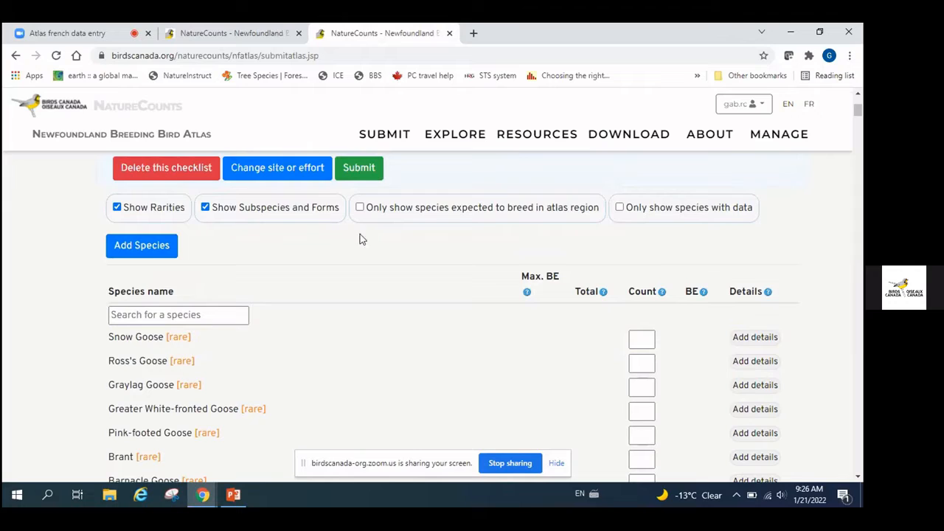
Clear the species filters so the table lists every species, starting with Mallard
{"action": "left_click", "coordinate": [620, 209]}
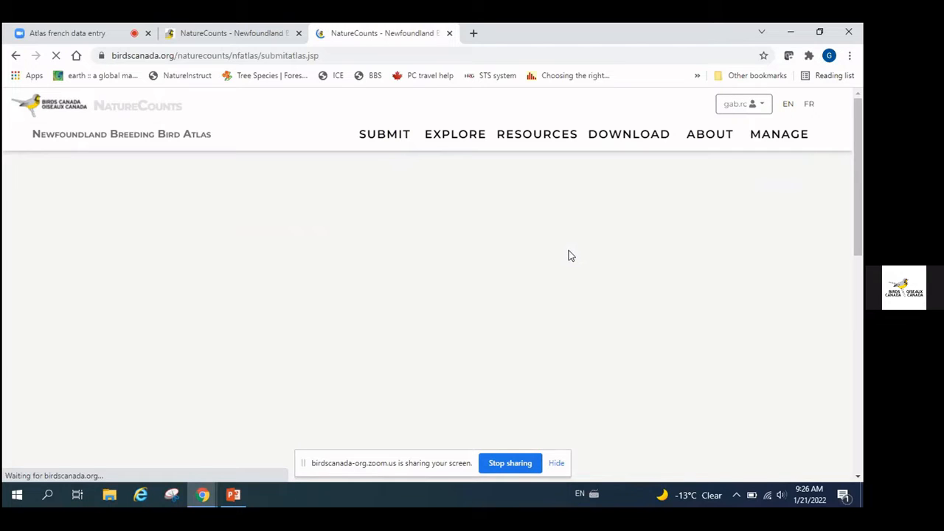
{"action": "scroll", "coordinate": [336, 309], "scroll_direction": "down", "scroll_amount": 1}
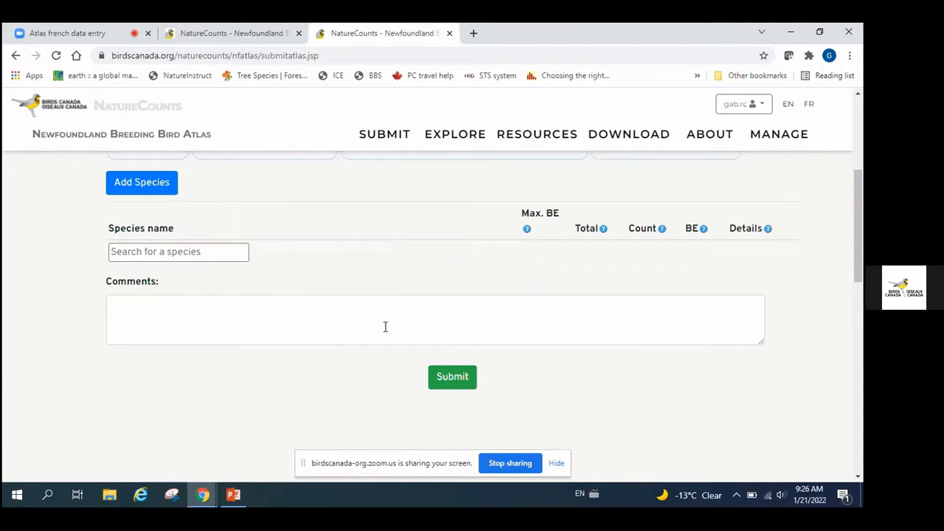
{"action": "scroll", "coordinate": [385, 326], "scroll_direction": "up", "scroll_amount": 3}
{"action": "scroll", "coordinate": [385, 326], "scroll_direction": "down", "scroll_amount": 1}
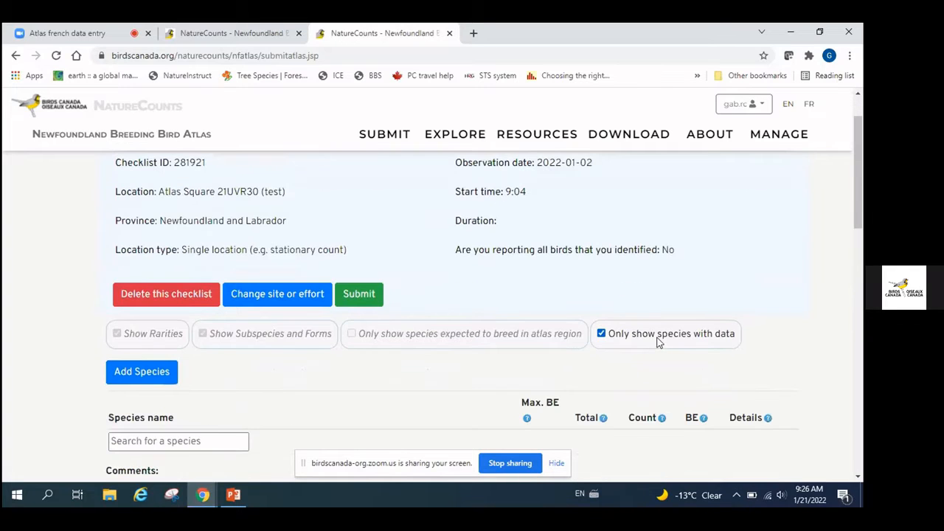
{"action": "left_click", "coordinate": [600, 335]}
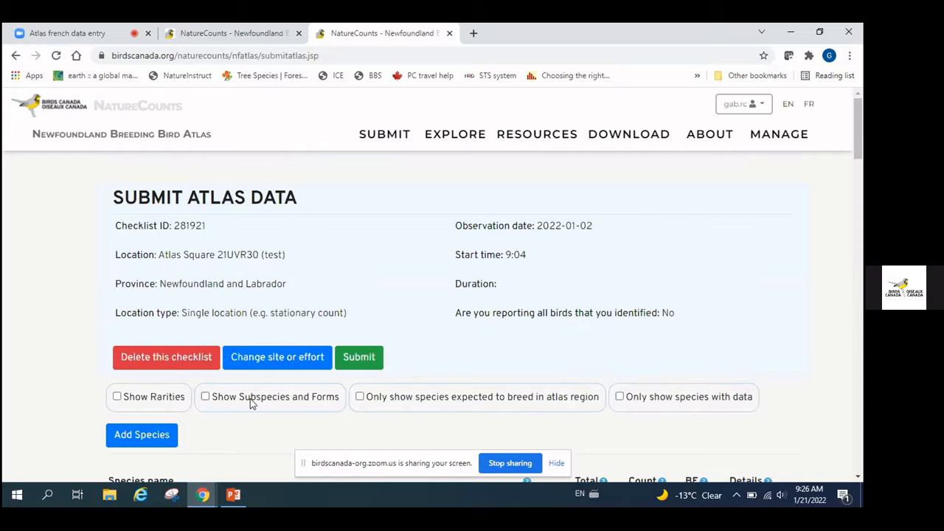
{"action": "scroll", "coordinate": [430, 319], "scroll_direction": "down", "scroll_amount": 3}
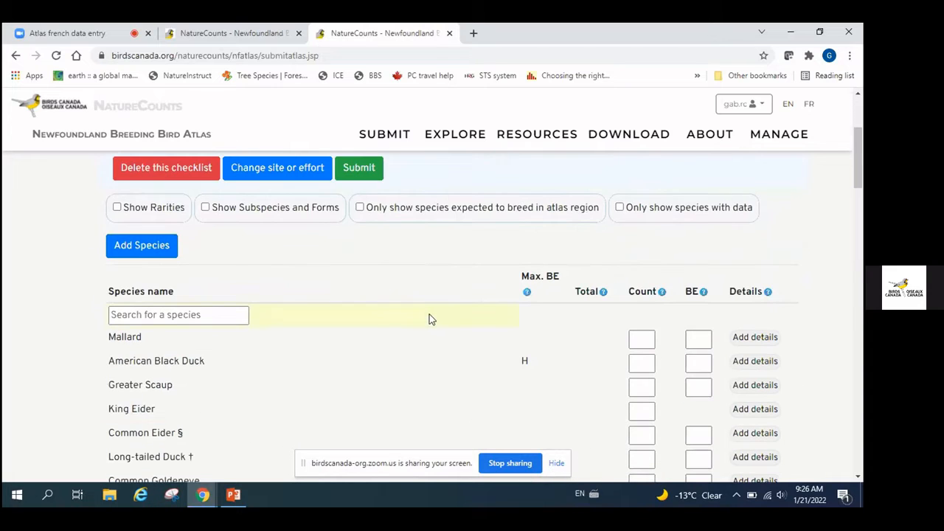
{"action": "scroll", "coordinate": [432, 318], "scroll_direction": "down", "scroll_amount": 1}
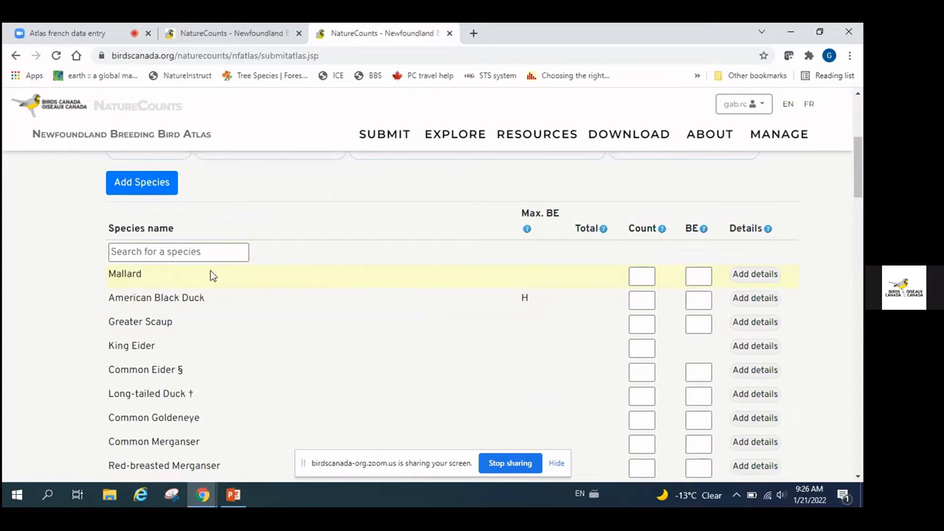
Add Common Loon from a 'common l' search and enter a count of 2
{"action": "left_click", "coordinate": [144, 252]}
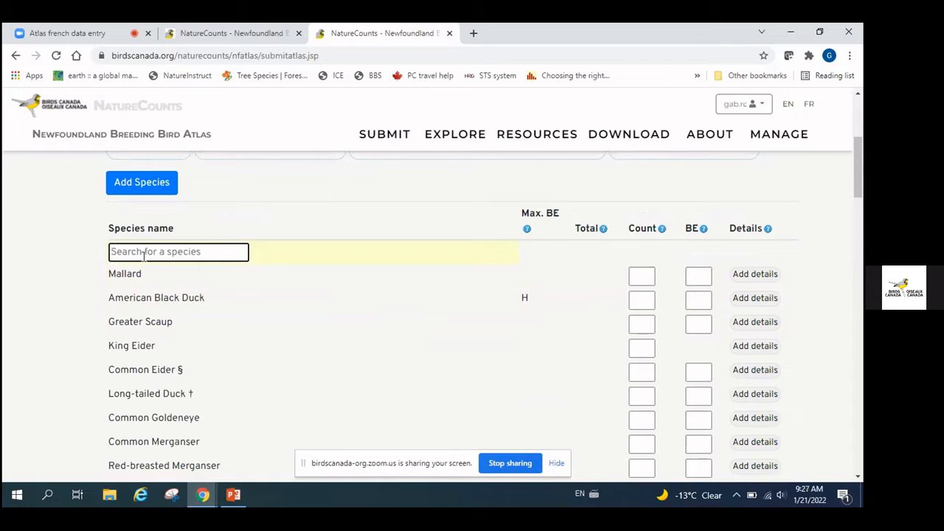
{"action": "type", "text": "common"}
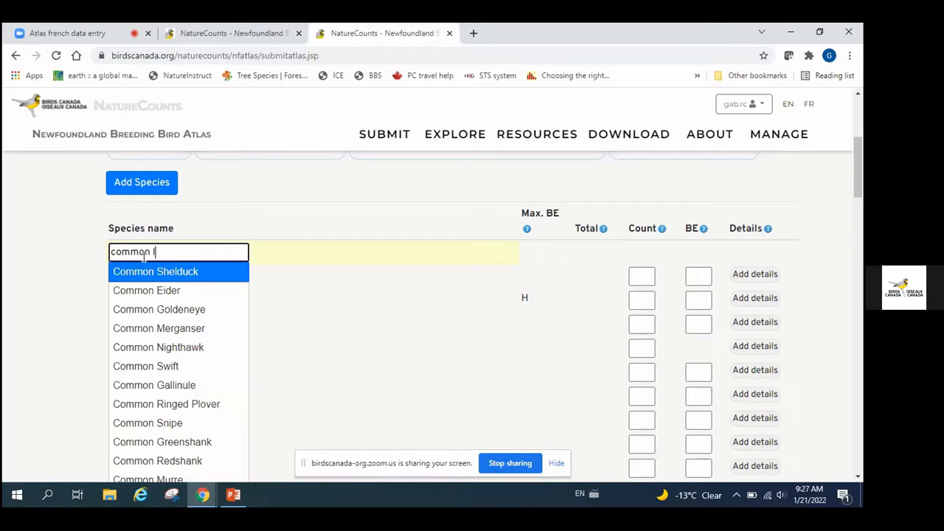
{"action": "type", "text": " l"}
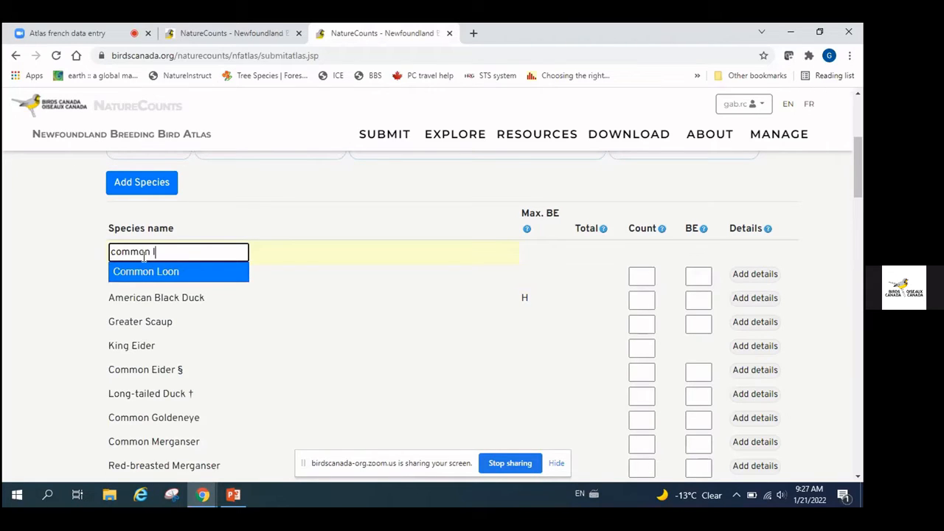
{"action": "left_click", "coordinate": [142, 272]}
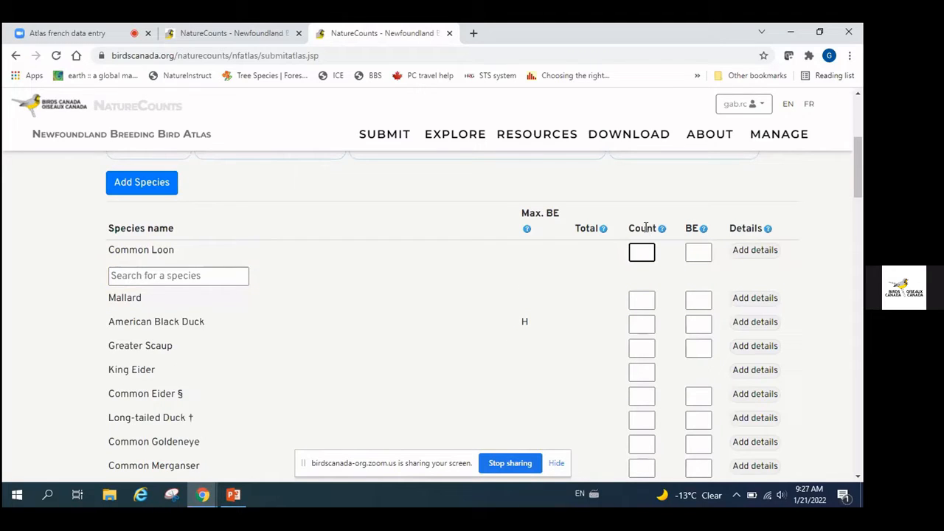
{"action": "left_click", "coordinate": [642, 253]}
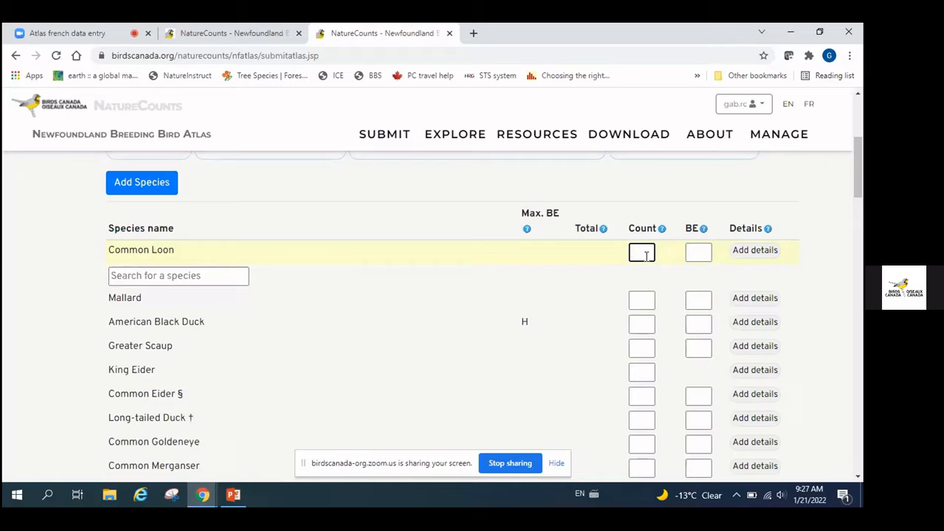
{"action": "type", "text": "2"}
Browse Common Loon's breeding evidence codes without choosing one, then delete its count of 2
{"action": "left_click", "coordinate": [701, 253]}
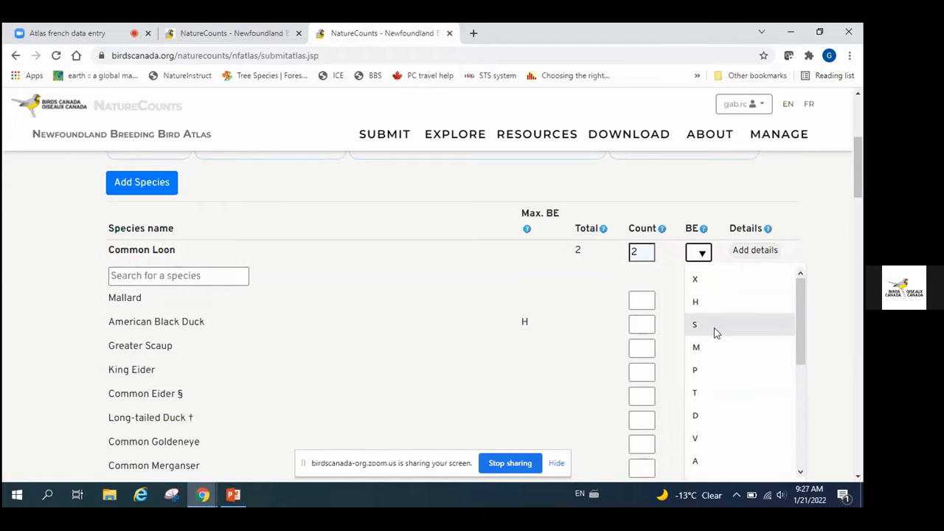
{"action": "scroll", "coordinate": [714, 332], "scroll_direction": "down", "scroll_amount": 5}
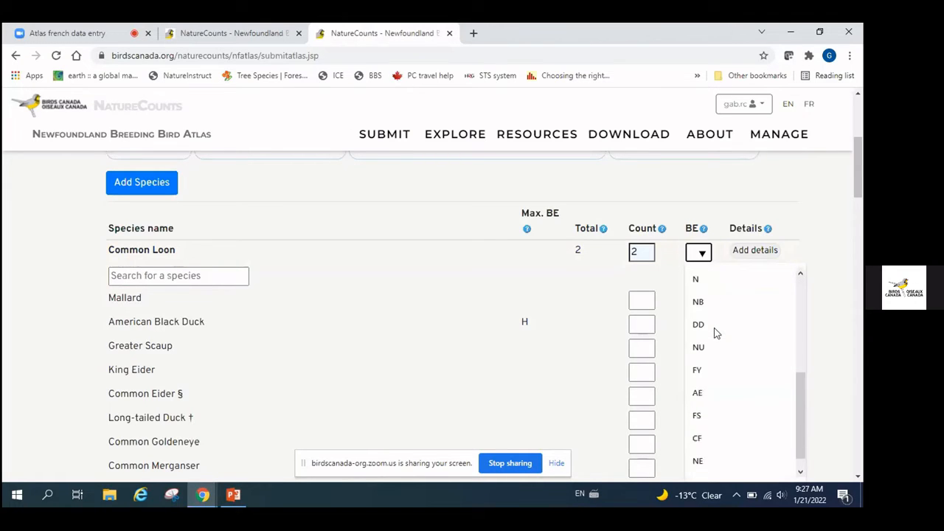
{"action": "scroll", "coordinate": [713, 332], "scroll_direction": "down", "scroll_amount": 1}
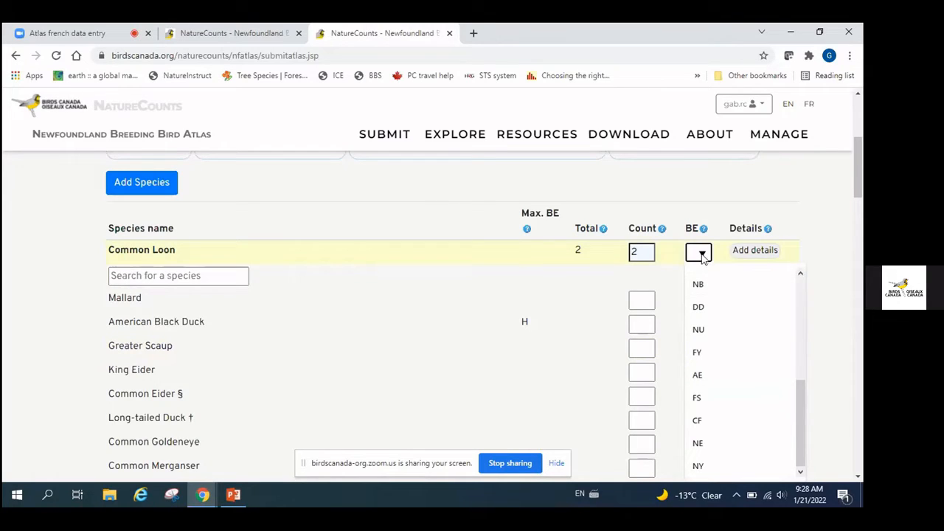
{"action": "scroll", "coordinate": [697, 254], "scroll_direction": "up", "scroll_amount": 5}
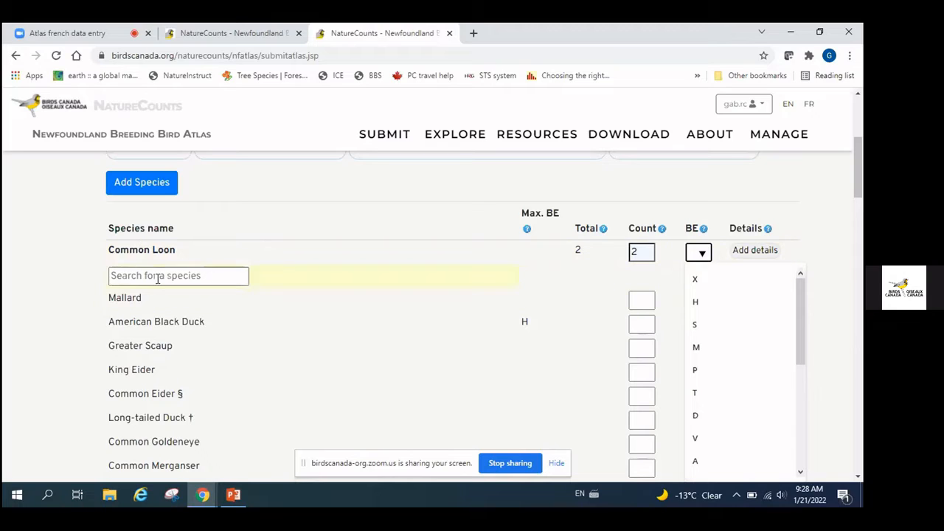
{"action": "left_click", "coordinate": [617, 264]}
{"action": "key", "text": "BackSpace"}
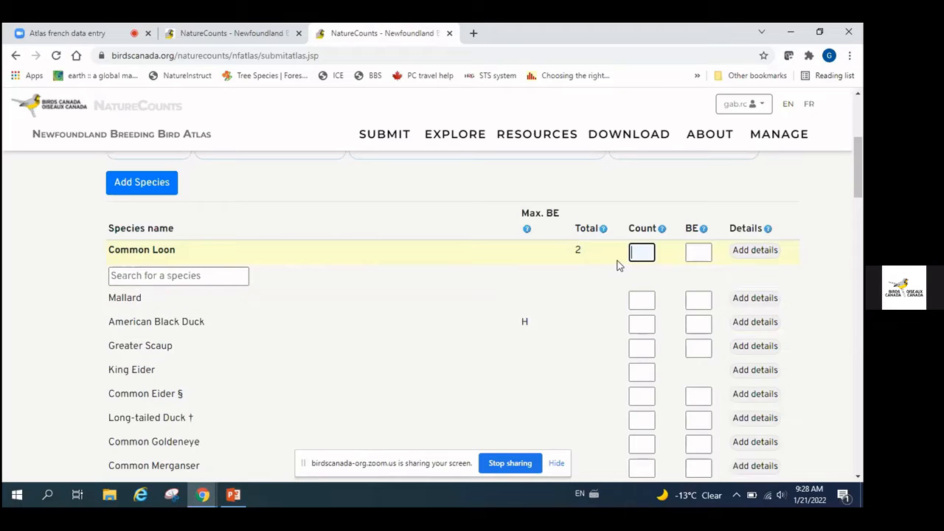
Add Canada Goose with count 2 and breeding evidence P, showing a caution for that code
{"action": "left_click", "coordinate": [177, 278]}
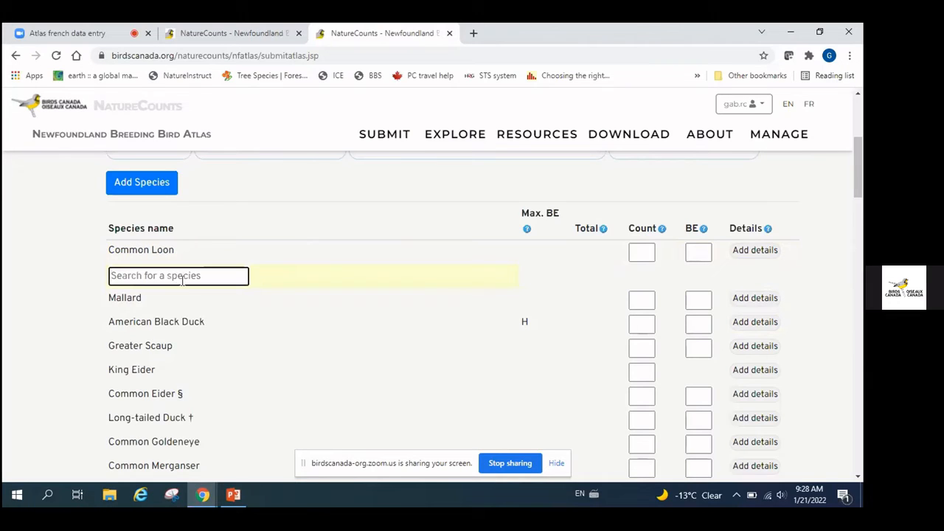
{"action": "type", "text": "cana"}
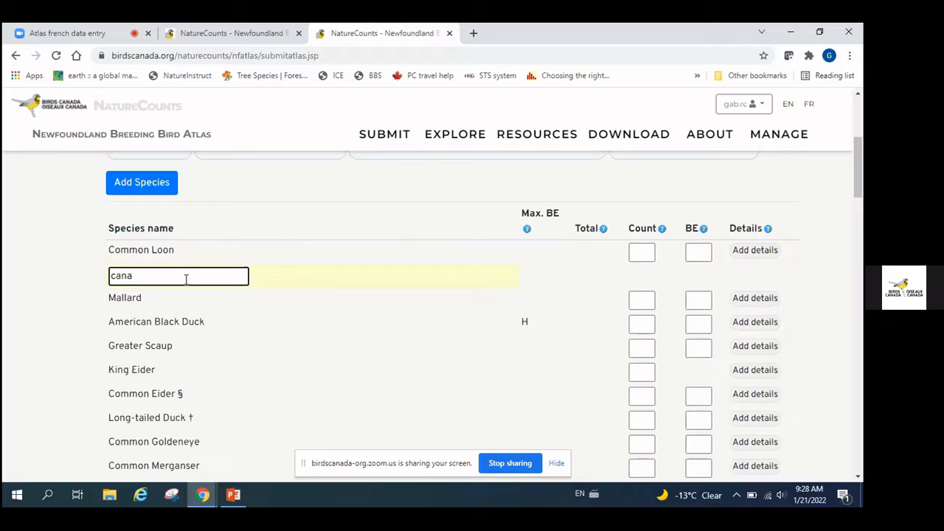
{"action": "type", "text": "da"}
{"action": "left_click", "coordinate": [162, 296]}
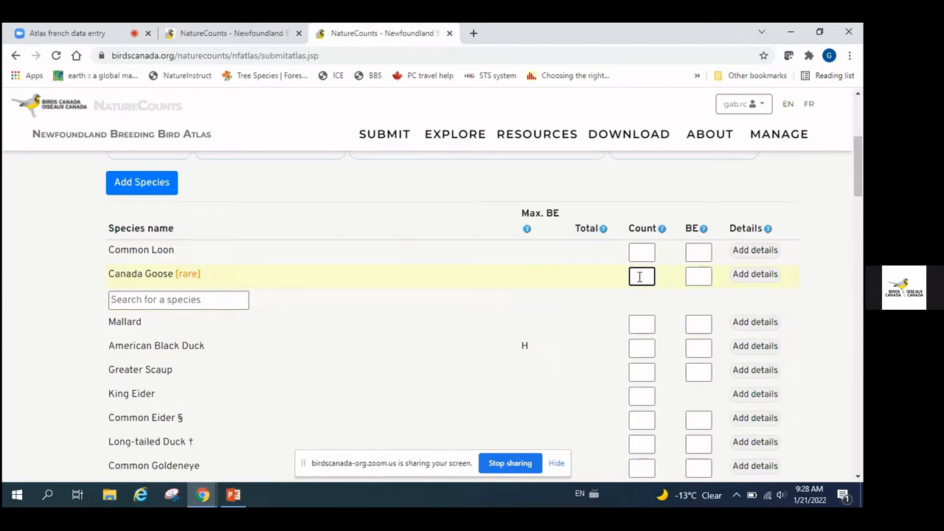
{"action": "type", "text": "2"}
{"action": "left_click", "coordinate": [701, 278]}
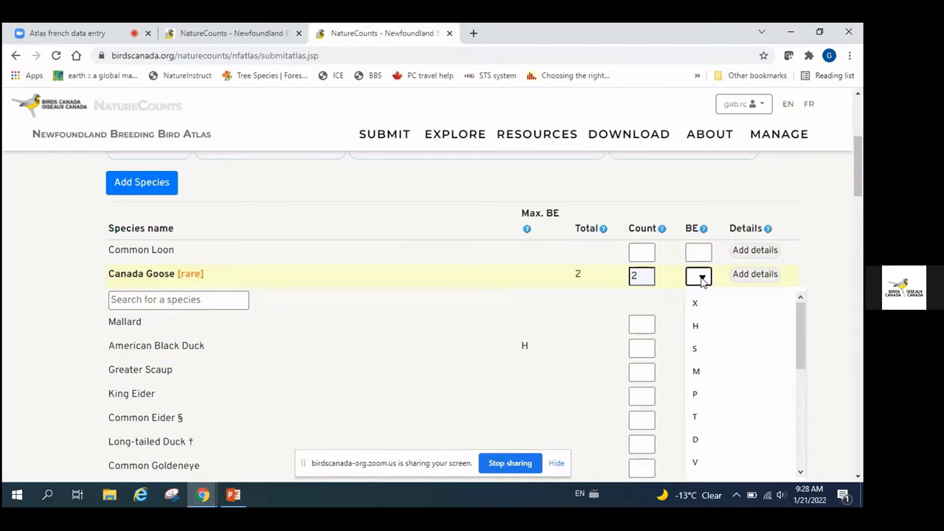
{"action": "left_click", "coordinate": [698, 401]}
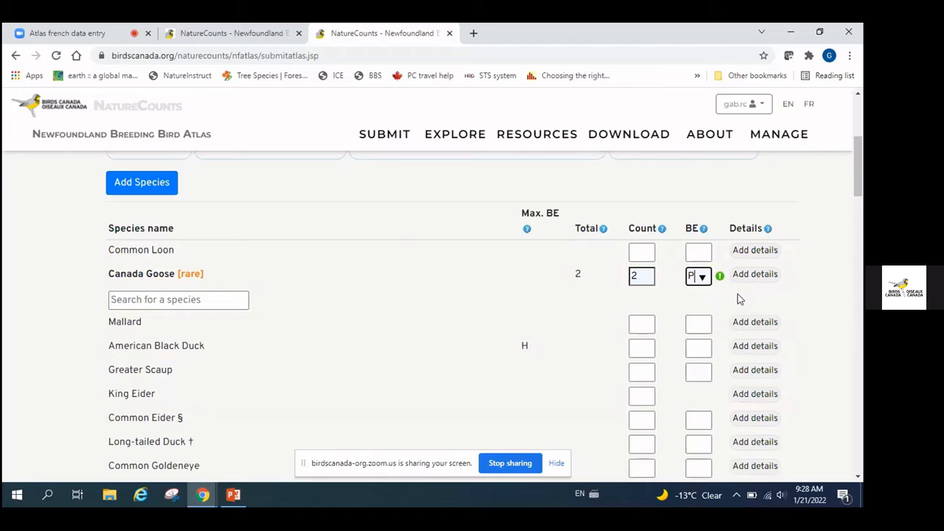
{"action": "mouse_move", "coordinate": [720, 279]}
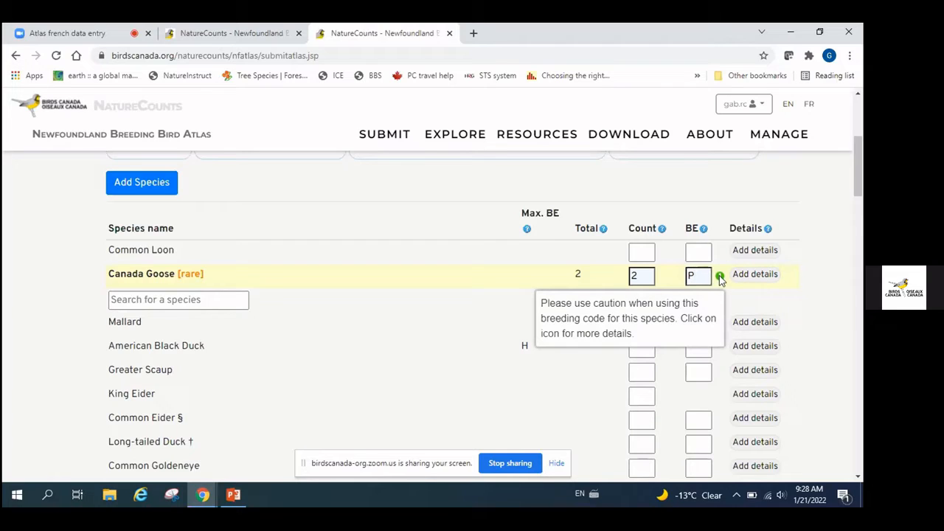
{"action": "left_click", "coordinate": [719, 277]}
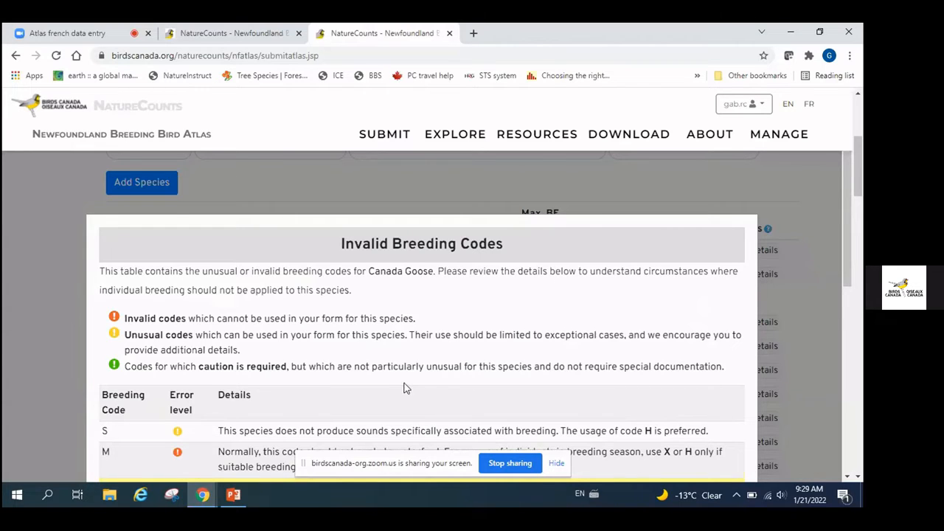
{"action": "scroll", "coordinate": [406, 389], "scroll_direction": "down", "scroll_amount": 1}
{"action": "scroll", "coordinate": [404, 389], "scroll_direction": "down", "scroll_amount": 1}
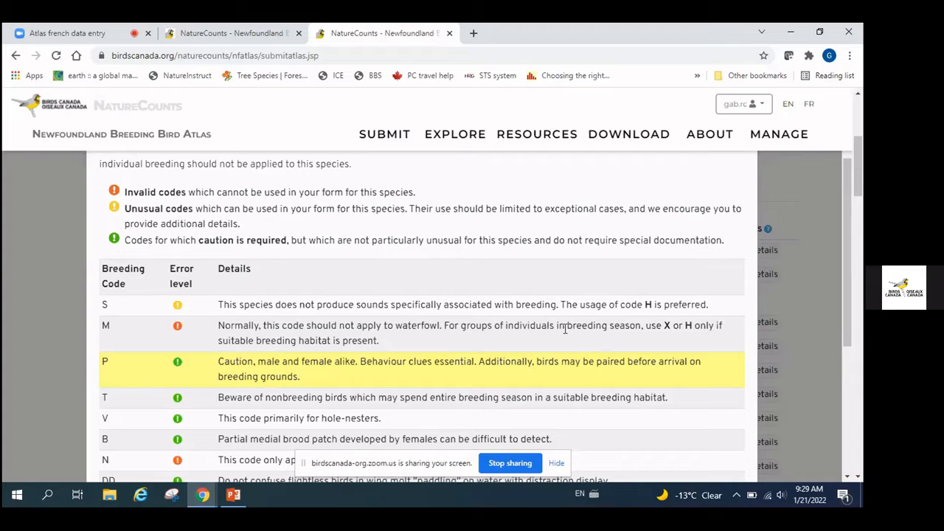
{"action": "scroll", "coordinate": [564, 329], "scroll_direction": "down", "scroll_amount": 1}
{"action": "scroll", "coordinate": [565, 329], "scroll_direction": "down", "scroll_amount": 4}
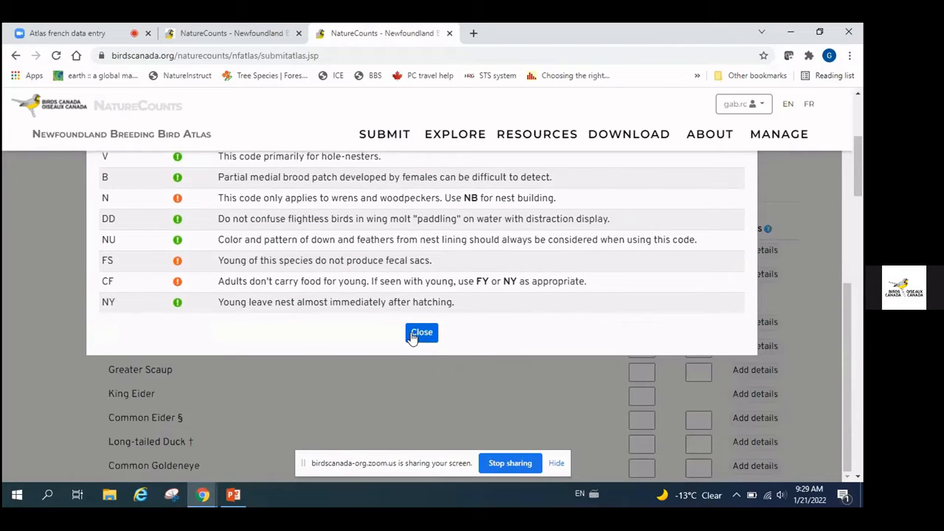
{"action": "left_click", "coordinate": [421, 332]}
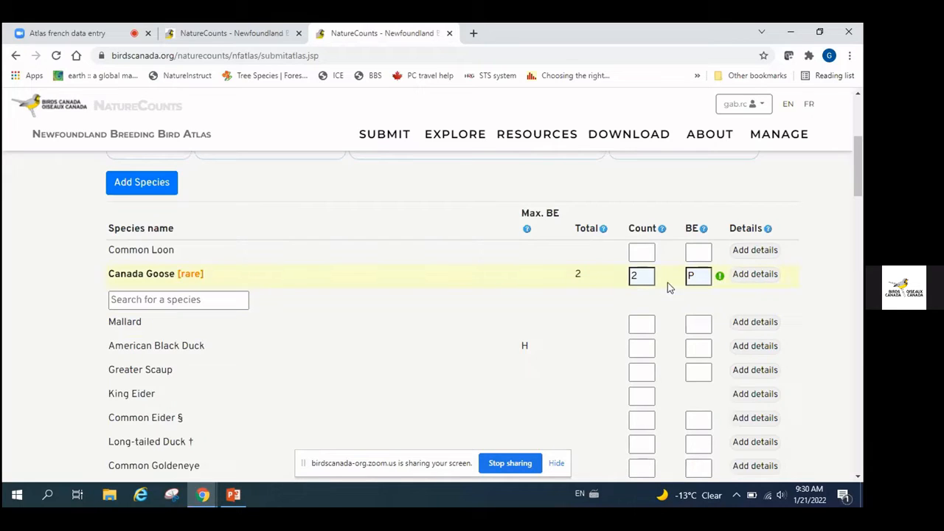
Open the Enter details dialog for Canada Goose, leaving its description blank
{"action": "left_click", "coordinate": [756, 275]}
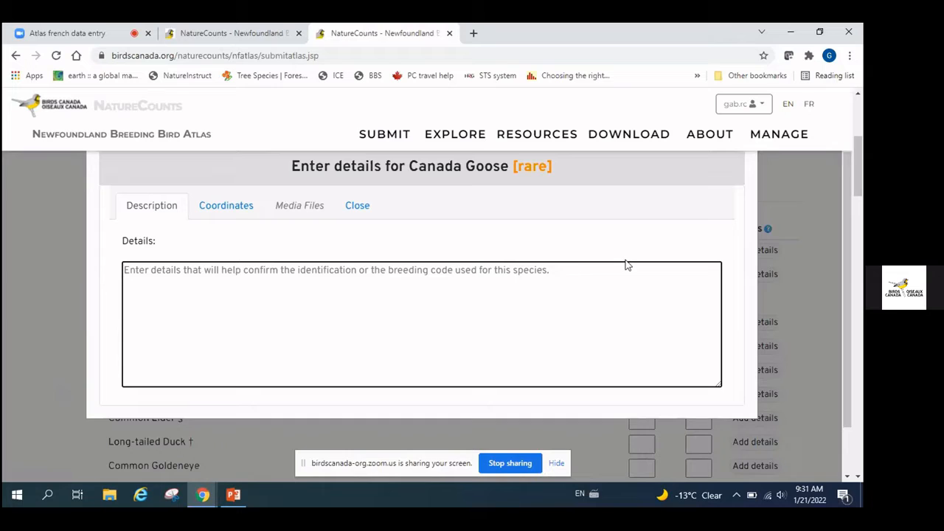
{"action": "scroll", "coordinate": [624, 264], "scroll_direction": "down", "scroll_amount": 1}
{"action": "scroll", "coordinate": [627, 264], "scroll_direction": "up", "scroll_amount": 2}
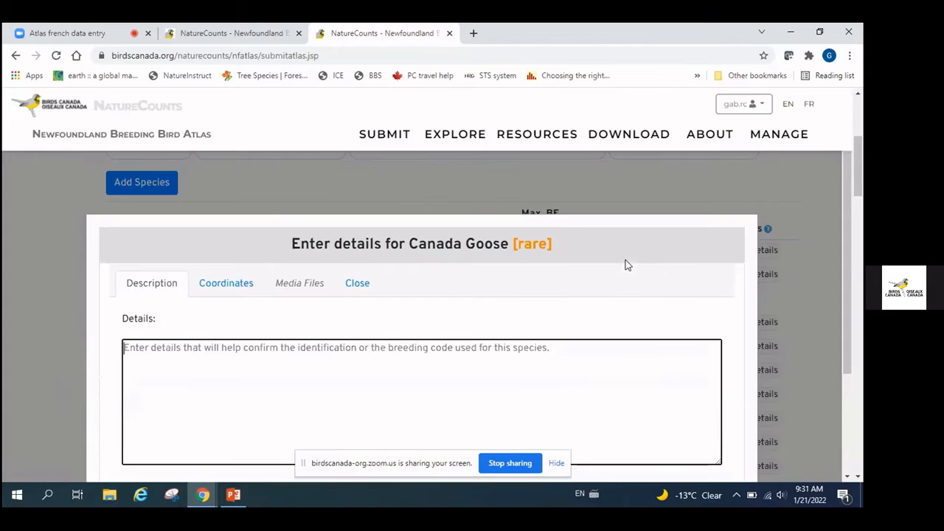
{"action": "scroll", "coordinate": [640, 258], "scroll_direction": "down", "scroll_amount": 2}
{"action": "scroll", "coordinate": [641, 258], "scroll_direction": "up", "scroll_amount": 2}
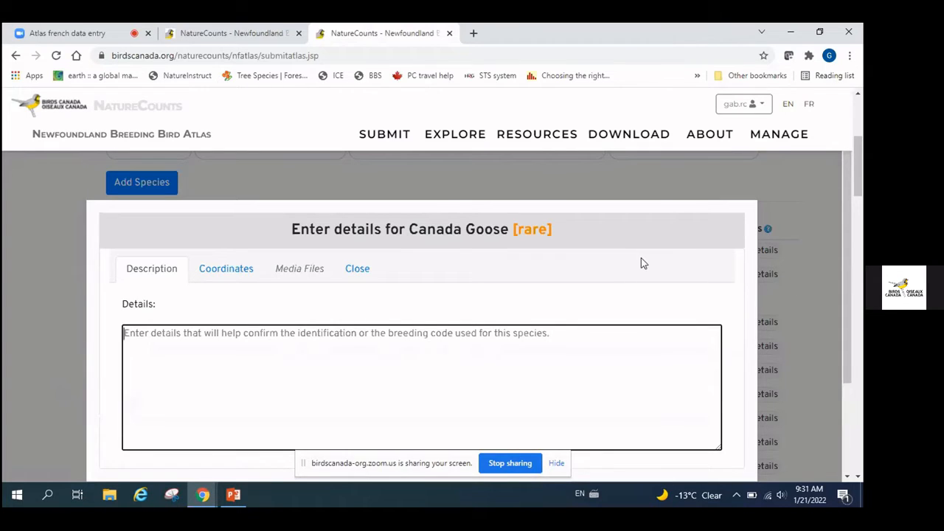
{"action": "left_click", "coordinate": [811, 272]}
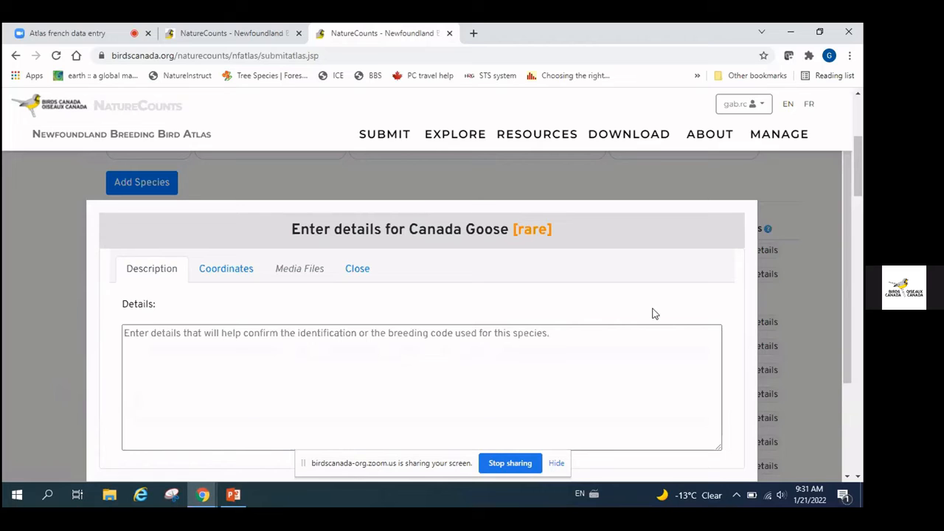
{"action": "scroll", "coordinate": [18, 308], "scroll_direction": "down", "scroll_amount": 1}
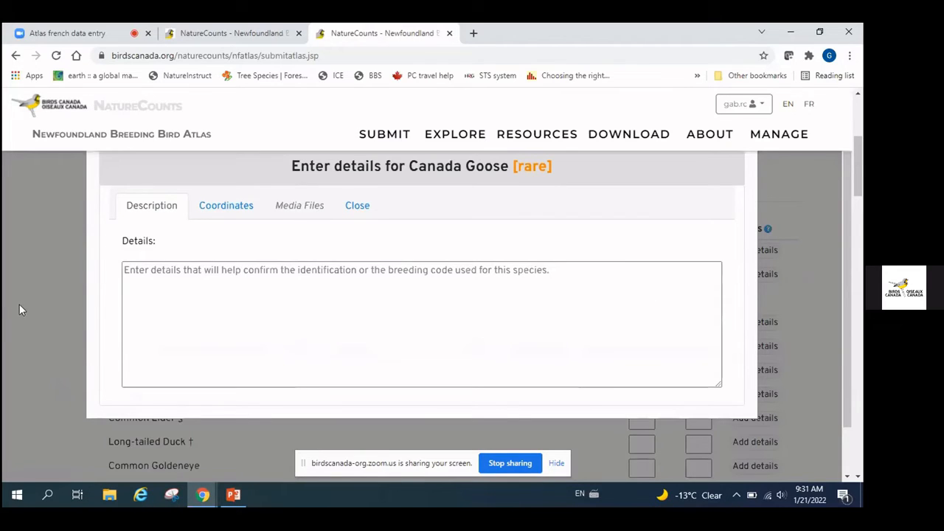
{"action": "left_click", "coordinate": [357, 206]}
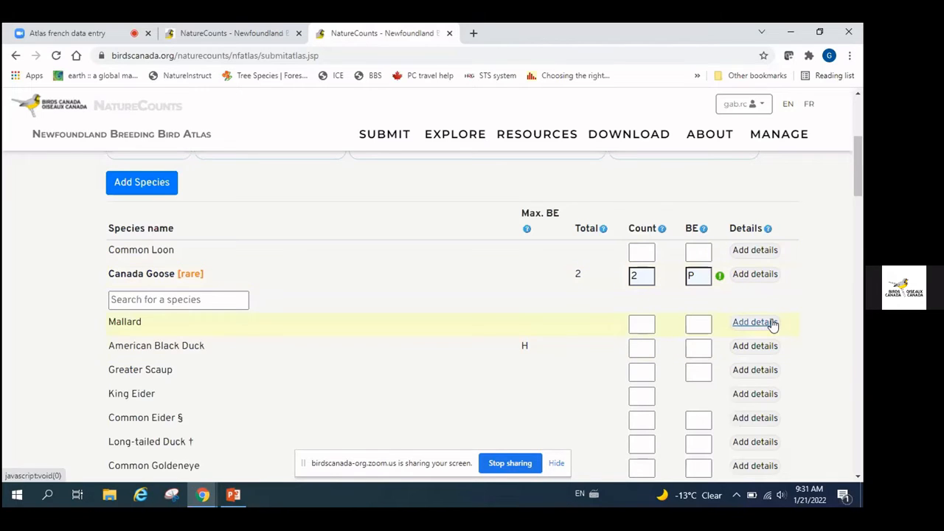
{"action": "scroll", "coordinate": [772, 320], "scroll_direction": "down", "scroll_amount": 2}
{"action": "scroll", "coordinate": [771, 324], "scroll_direction": "down", "scroll_amount": 10}
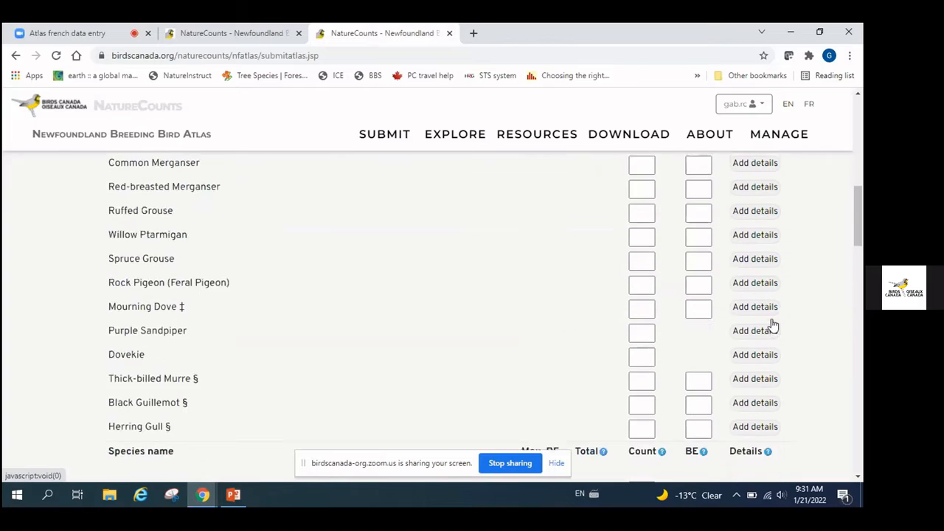
{"action": "scroll", "coordinate": [771, 325], "scroll_direction": "down", "scroll_amount": 10}
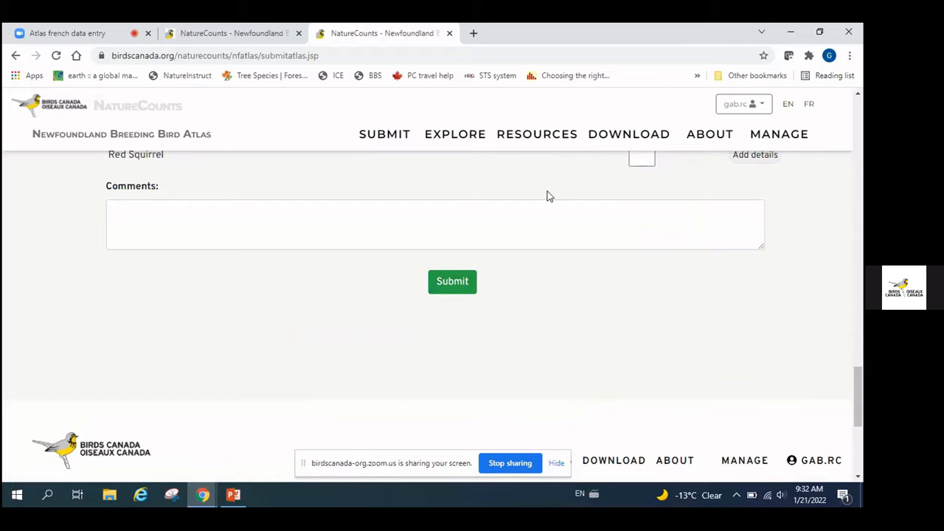
Submit checklist 281921 for square 21UVR30 and review its summary
{"action": "left_click", "coordinate": [454, 283]}
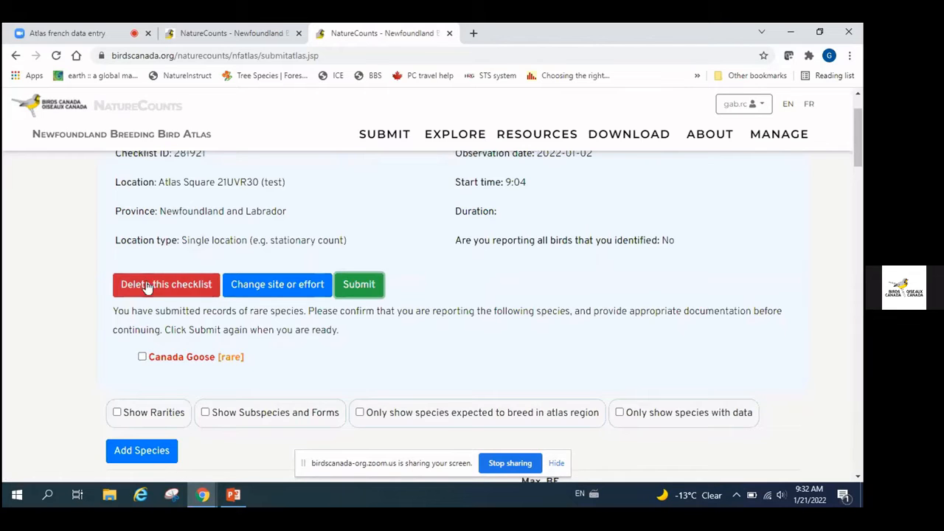
{"action": "scroll", "coordinate": [132, 289], "scroll_direction": "down", "scroll_amount": 1}
{"action": "scroll", "coordinate": [133, 289], "scroll_direction": "up", "scroll_amount": 1}
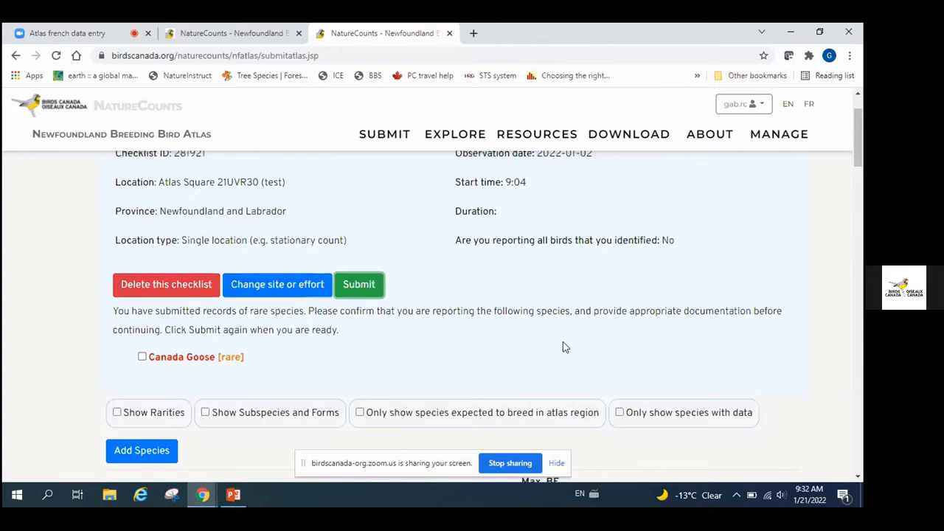
{"action": "scroll", "coordinate": [84, 309], "scroll_direction": "up", "scroll_amount": 1}
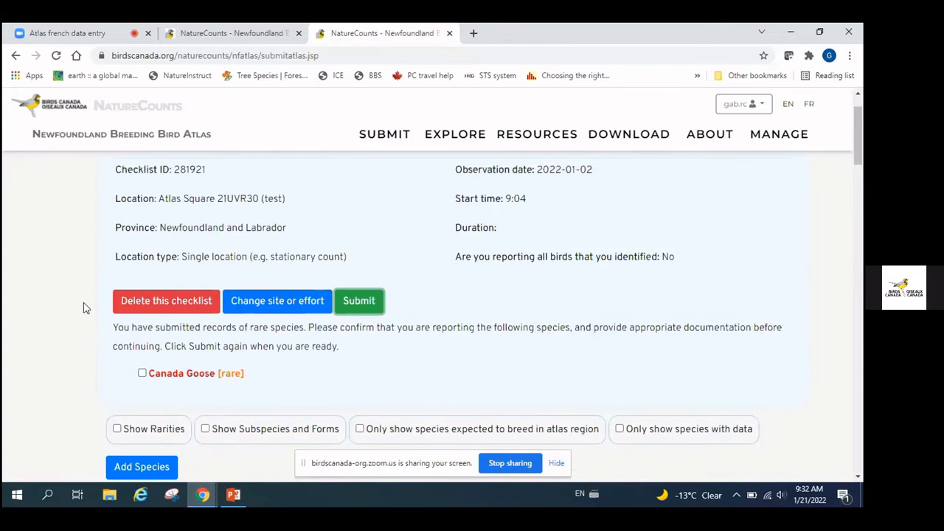
{"action": "scroll", "coordinate": [84, 309], "scroll_direction": "down", "scroll_amount": 2}
{"action": "scroll", "coordinate": [103, 306], "scroll_direction": "up", "scroll_amount": 4}
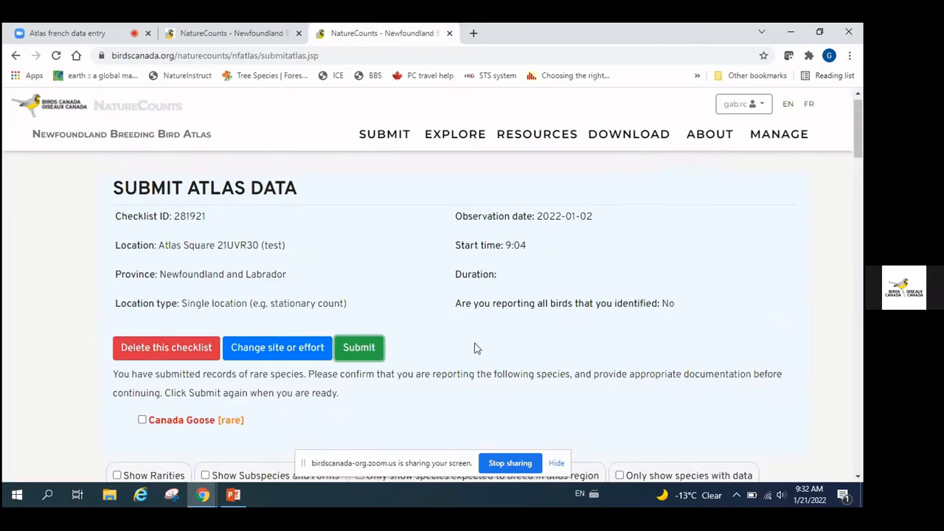
{"action": "scroll", "coordinate": [43, 312], "scroll_direction": "down", "scroll_amount": 2}
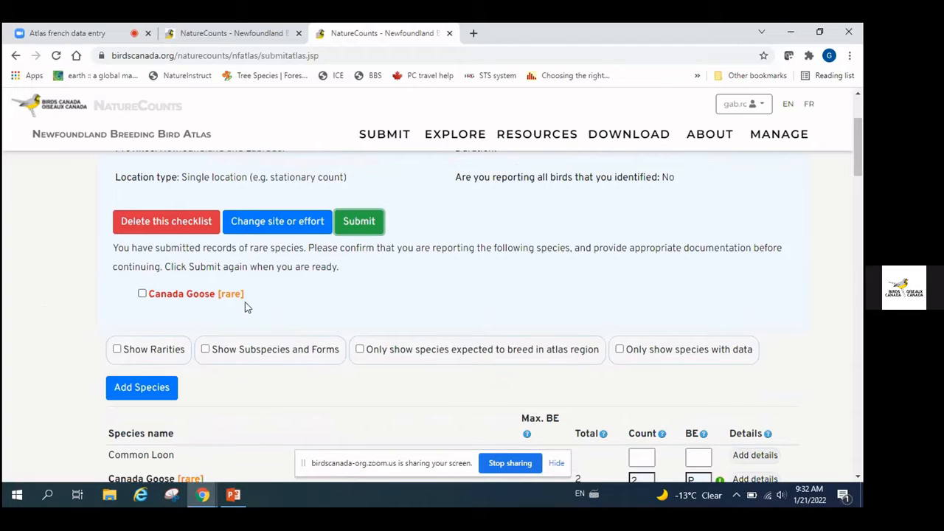
Read through the rare-species confirmation request for the Canada Goose record
{"action": "scroll", "coordinate": [358, 292], "scroll_direction": "up", "scroll_amount": 1}
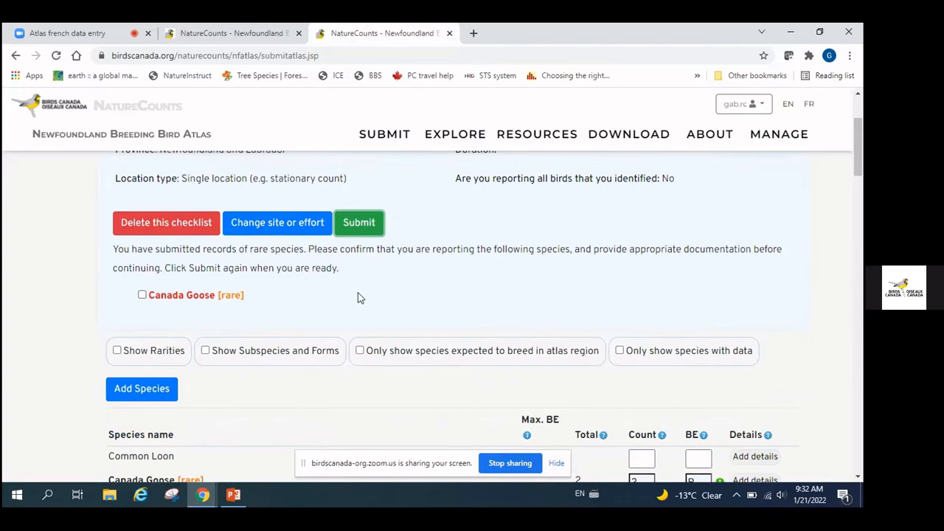
{"action": "scroll", "coordinate": [384, 198], "scroll_direction": "up", "scroll_amount": 1}
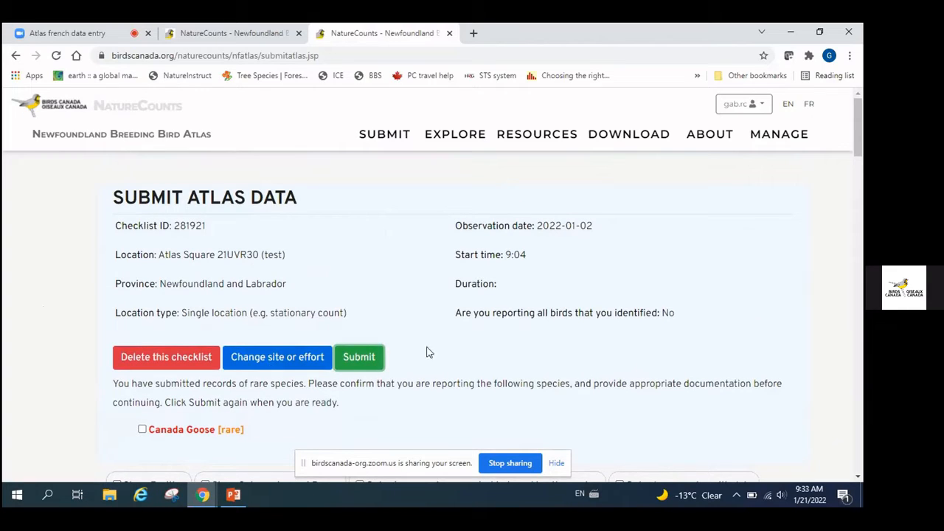
{"action": "scroll", "coordinate": [393, 333], "scroll_direction": "down", "scroll_amount": 2}
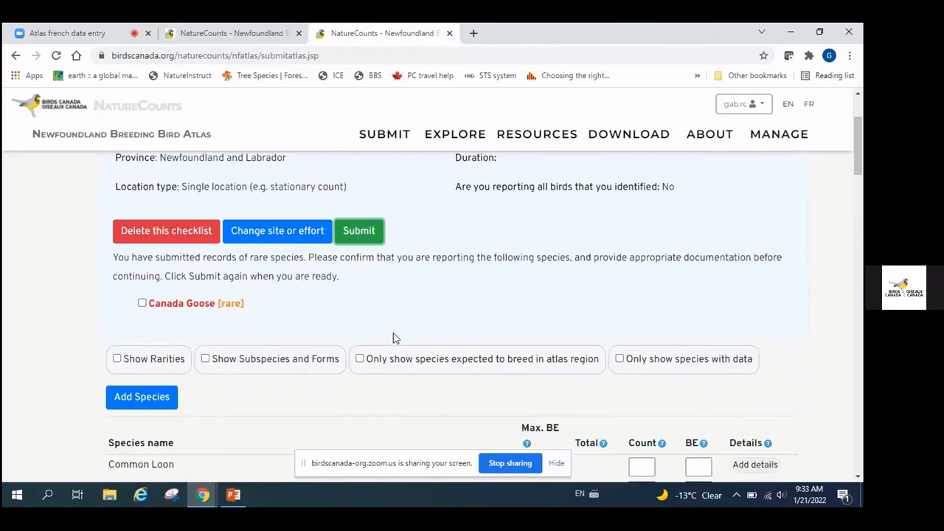
{"action": "scroll", "coordinate": [393, 338], "scroll_direction": "down", "scroll_amount": 1}
{"action": "scroll", "coordinate": [393, 338], "scroll_direction": "down", "scroll_amount": 3}
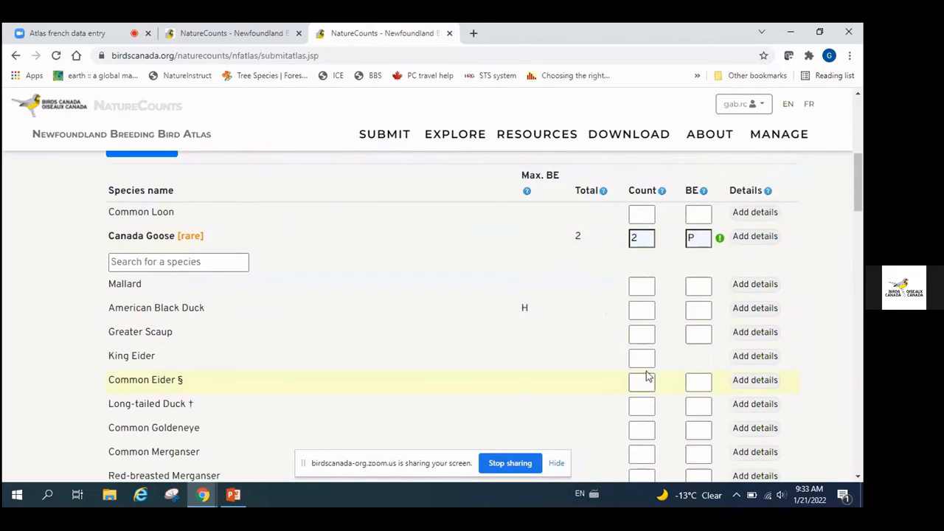
{"action": "scroll", "coordinate": [588, 301], "scroll_direction": "down", "scroll_amount": 1}
{"action": "left_click_drag", "start_coordinate": [858, 219], "coordinate": [857, 431]}
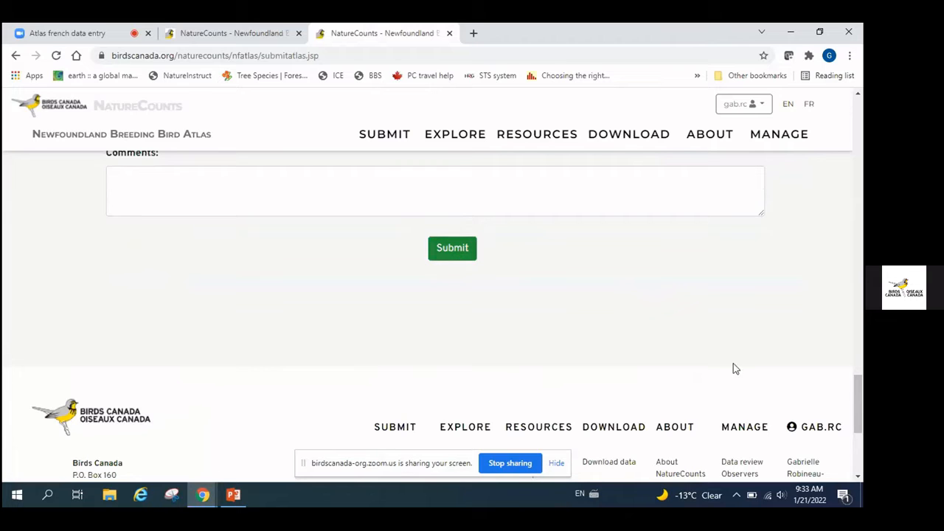
{"action": "left_click_drag", "start_coordinate": [857, 404], "coordinate": [854, 149]}
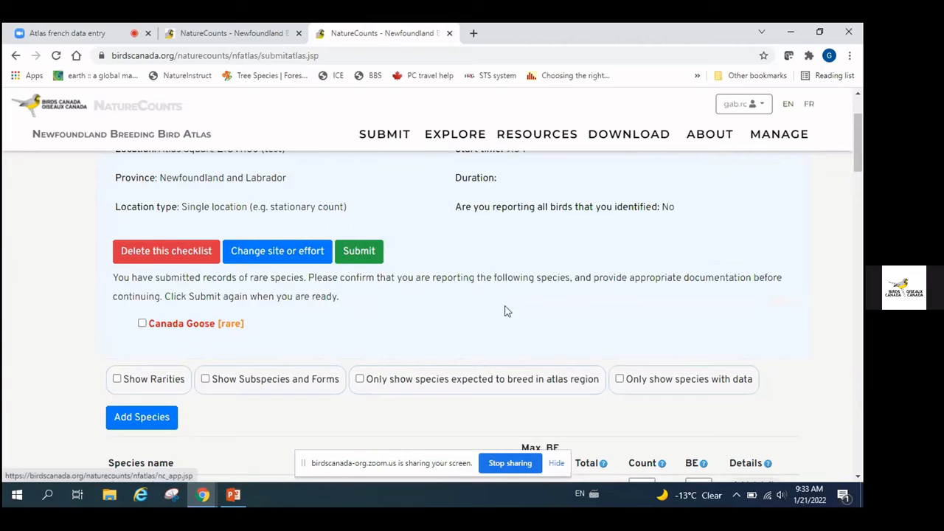
{"action": "scroll", "coordinate": [447, 269], "scroll_direction": "up", "scroll_amount": 1}
{"action": "scroll", "coordinate": [447, 269], "scroll_direction": "up", "scroll_amount": 1}
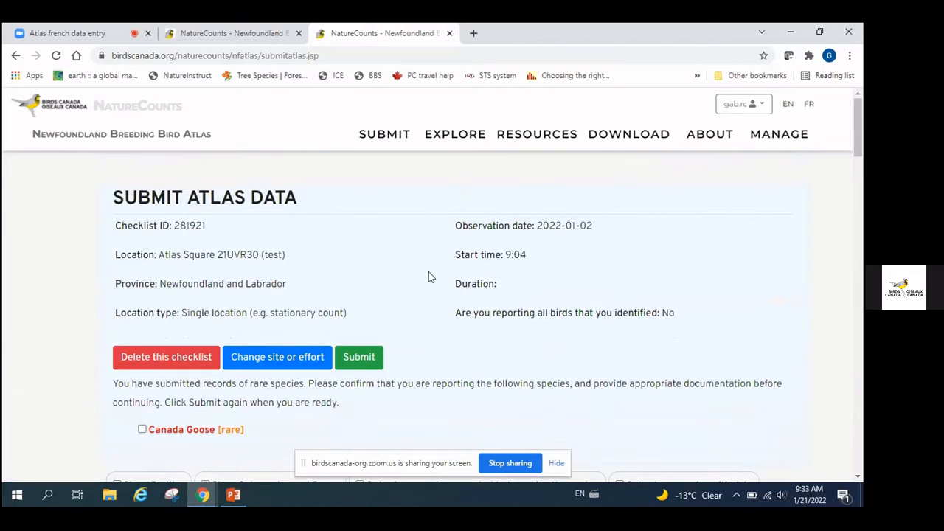
Permanently delete test checklist 281921, confirming the deletion prompt
{"action": "left_click", "coordinate": [157, 357]}
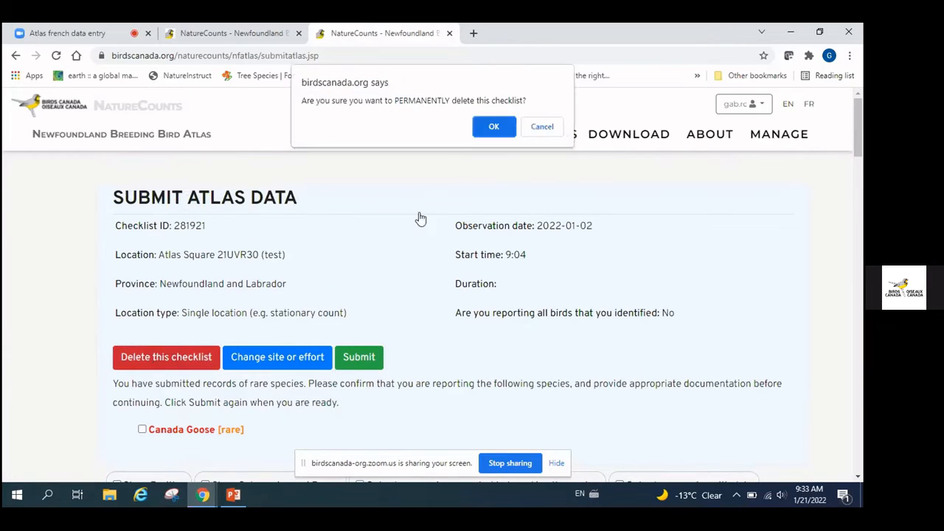
{"action": "left_click", "coordinate": [494, 129]}
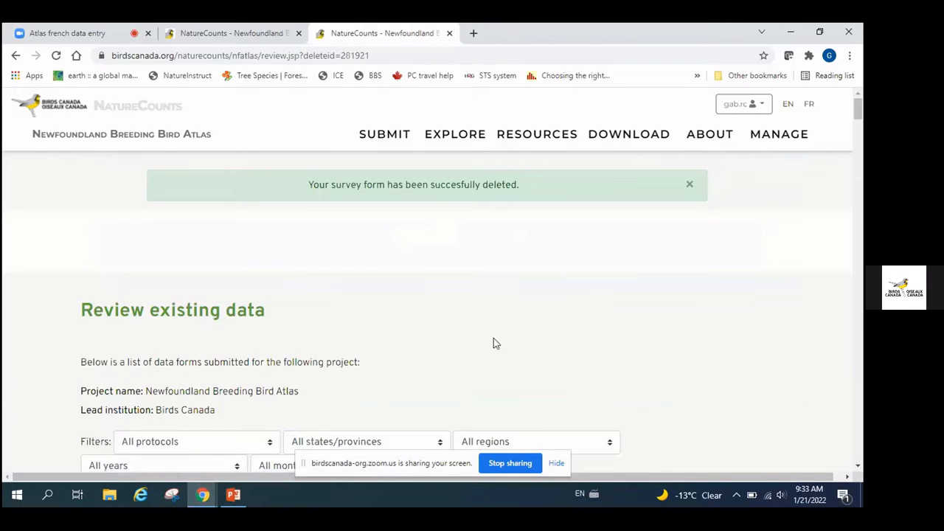
{"action": "scroll", "coordinate": [654, 307], "scroll_direction": "down", "scroll_amount": 1}
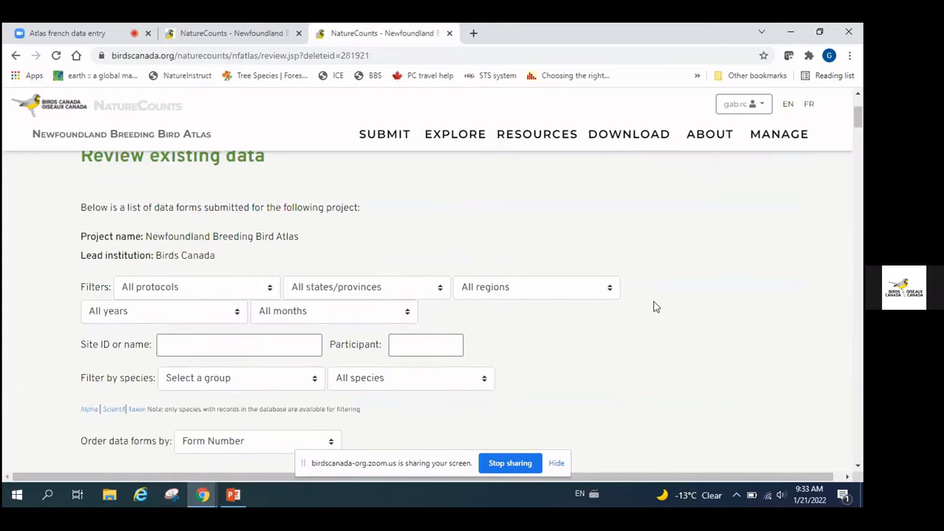
{"action": "scroll", "coordinate": [655, 307], "scroll_direction": "down", "scroll_amount": 5}
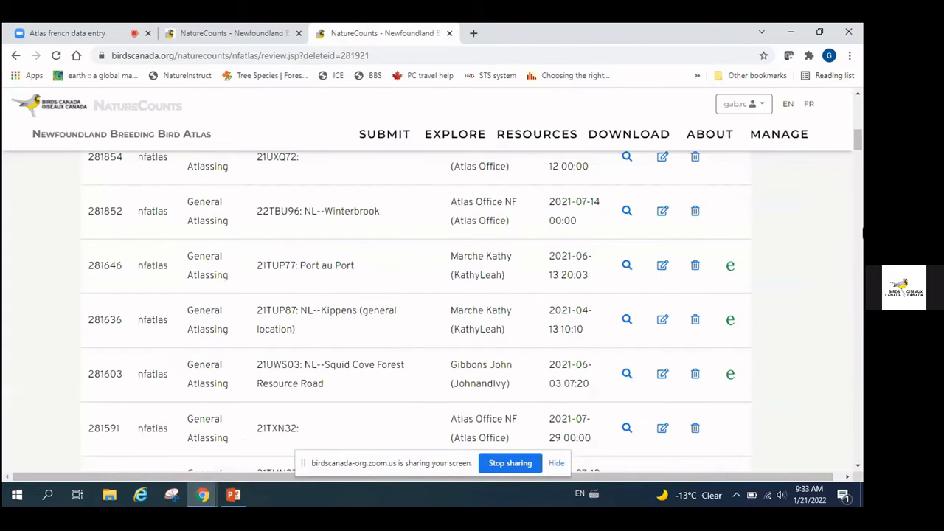
{"action": "left_click_drag", "start_coordinate": [858, 156], "coordinate": [857, 143]}
Check the other NatureCounts page, then return to the Review existing data deletion notice
{"action": "left_click", "coordinate": [195, 29]}
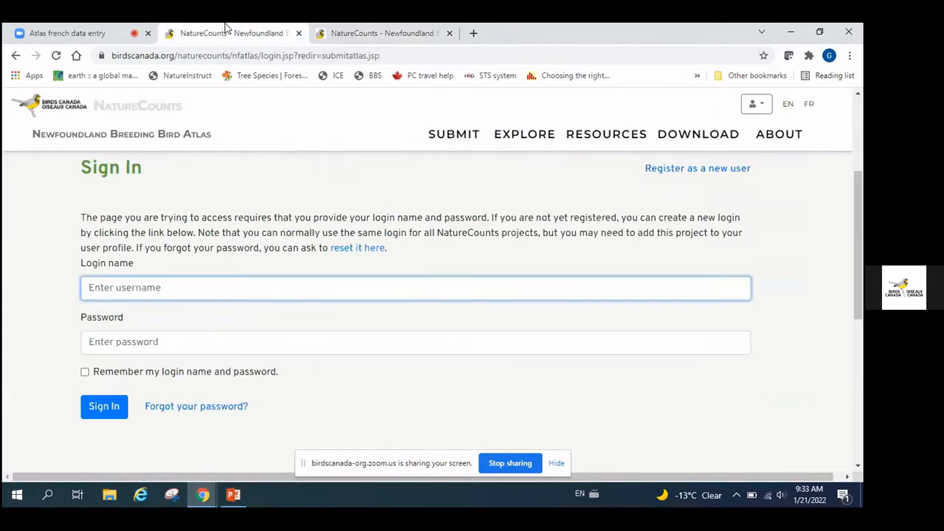
{"action": "left_click", "coordinate": [376, 31]}
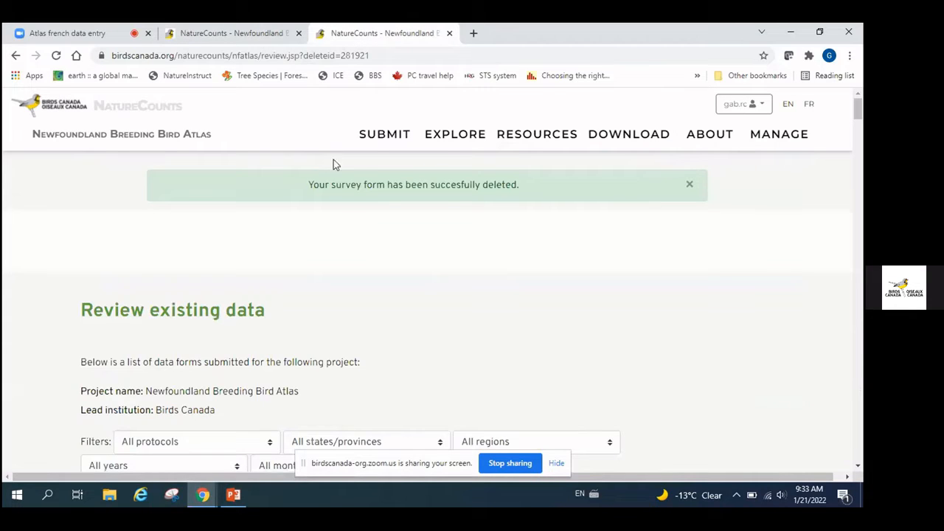
{"action": "mouse_move", "coordinate": [374, 148]}
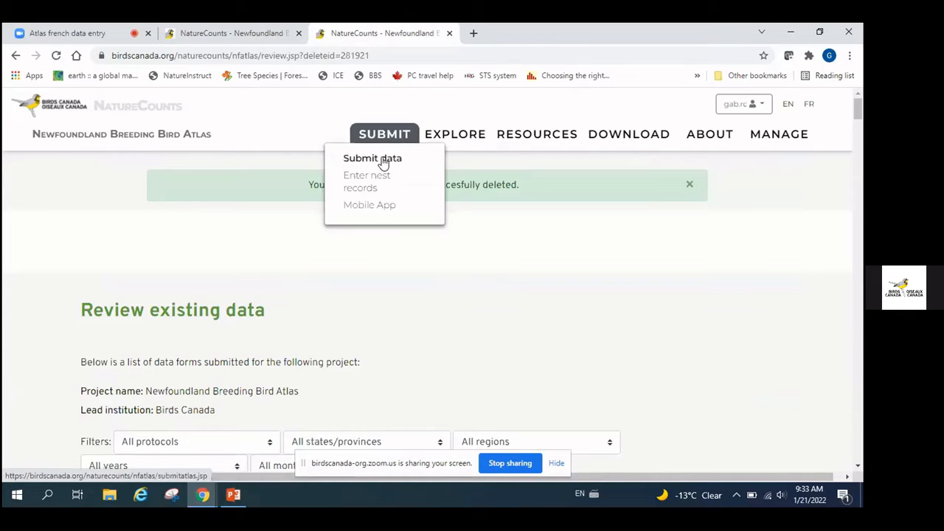
Choose Submit data from the SUBMIT menu to reopen General Atlassing – Submit Data
{"action": "left_click", "coordinate": [382, 161]}
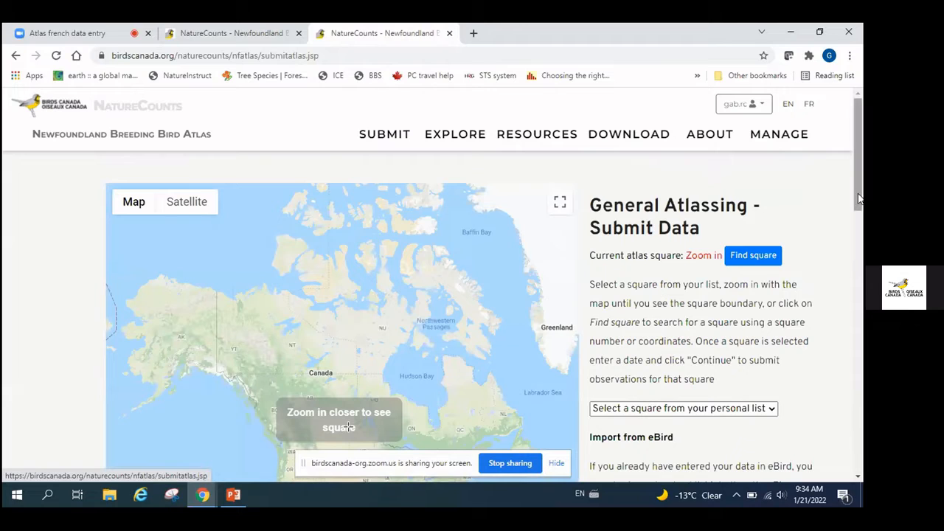
Navigate the map to Gros Morne near Green Point so 21UVR30 becomes the current square
{"action": "left_click_drag", "start_coordinate": [857, 198], "coordinate": [859, 210]}
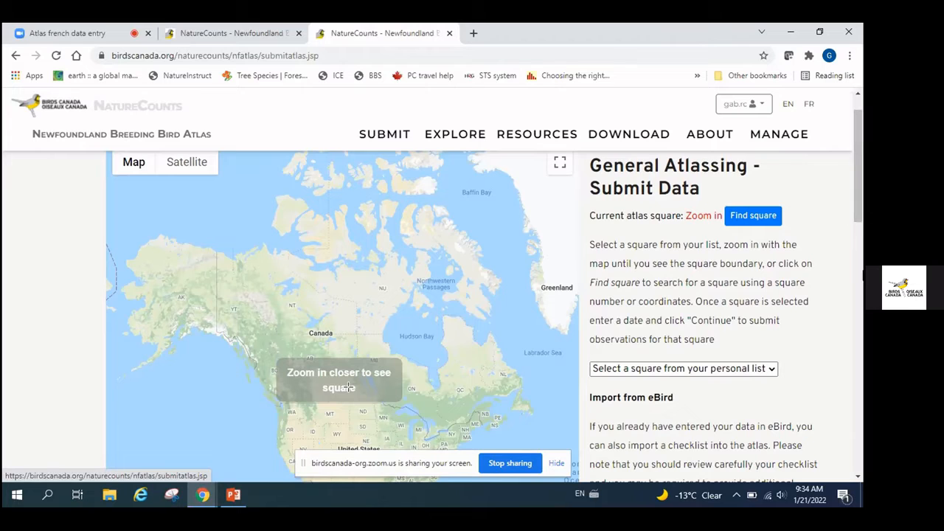
{"action": "scroll", "coordinate": [508, 358], "scroll_direction": "up", "scroll_amount": 5}
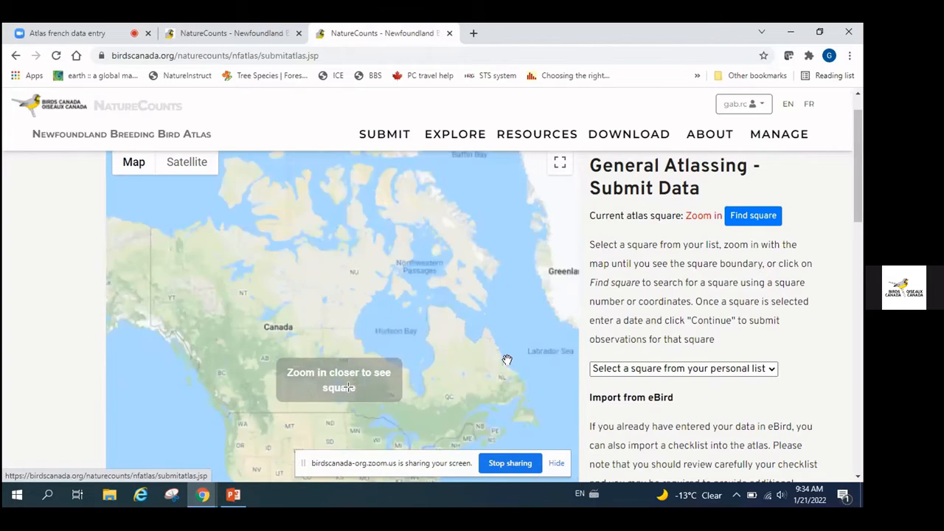
{"action": "left_click_drag", "start_coordinate": [460, 282], "coordinate": [346, 122]}
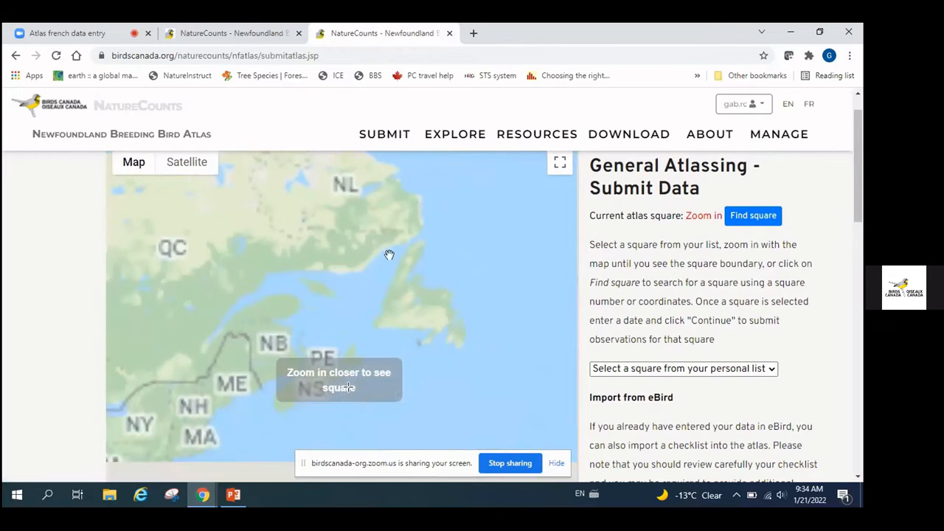
{"action": "scroll", "coordinate": [402, 279], "scroll_direction": "up", "scroll_amount": 3}
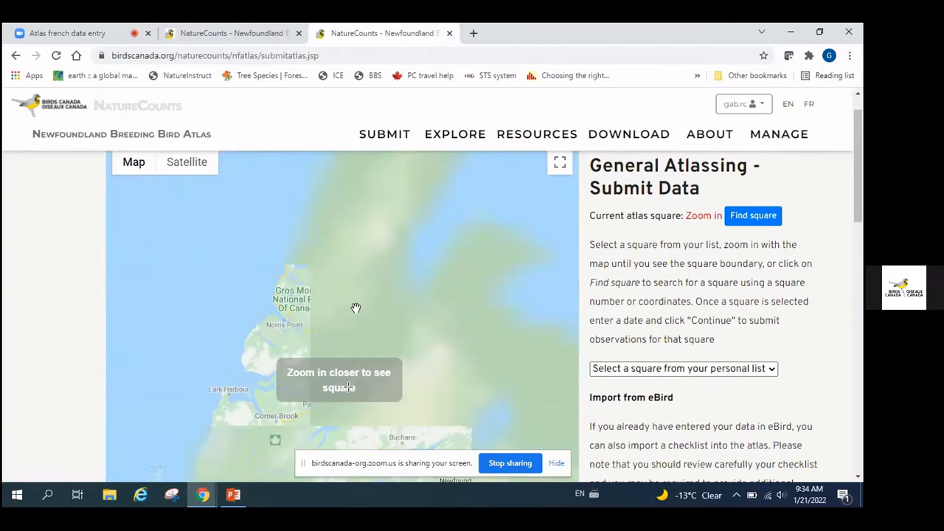
{"action": "scroll", "coordinate": [346, 292], "scroll_direction": "up", "scroll_amount": 2}
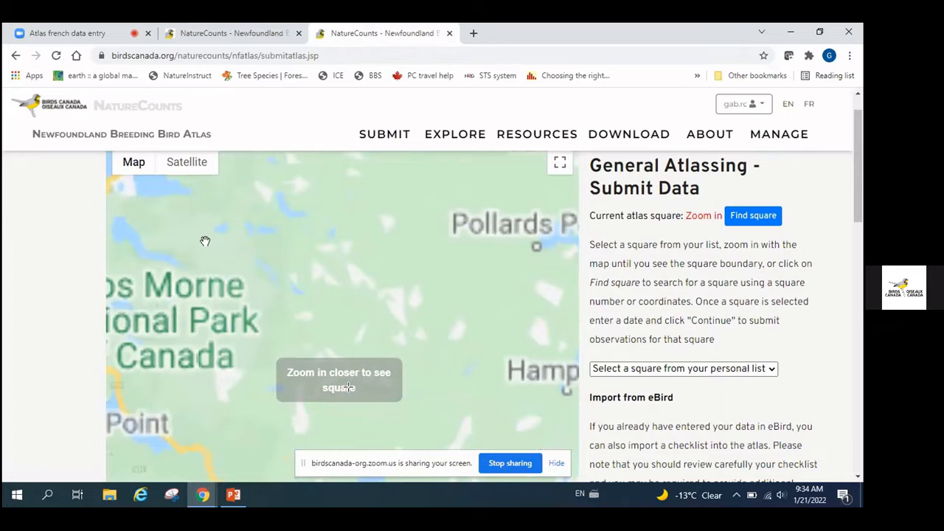
{"action": "scroll", "coordinate": [480, 310], "scroll_direction": "down", "scroll_amount": 2}
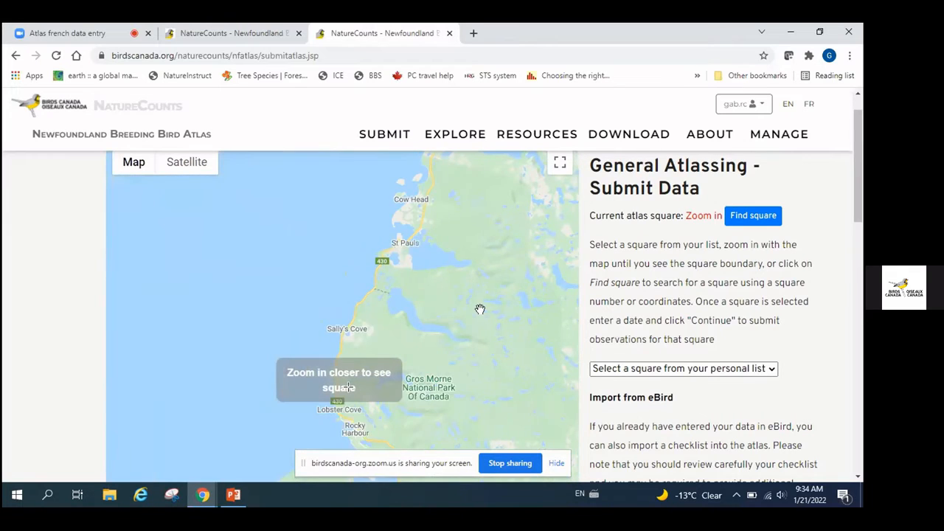
{"action": "scroll", "coordinate": [440, 274], "scroll_direction": "up", "scroll_amount": 2}
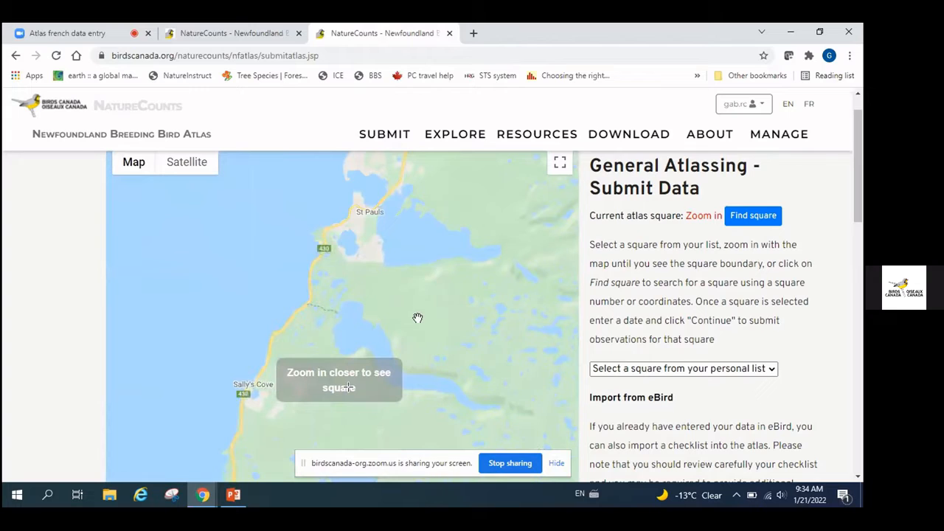
{"action": "left_click_drag", "start_coordinate": [418, 317], "coordinate": [521, 142]}
{"action": "scroll", "coordinate": [402, 312], "scroll_direction": "up", "scroll_amount": 1}
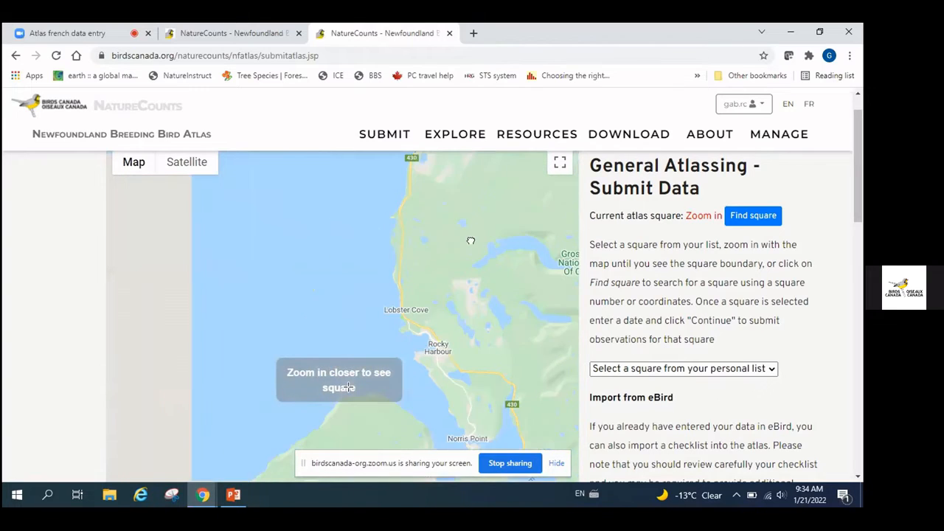
{"action": "scroll", "coordinate": [436, 268], "scroll_direction": "up", "scroll_amount": 1}
{"action": "left_click_drag", "start_coordinate": [431, 238], "coordinate": [326, 320]}
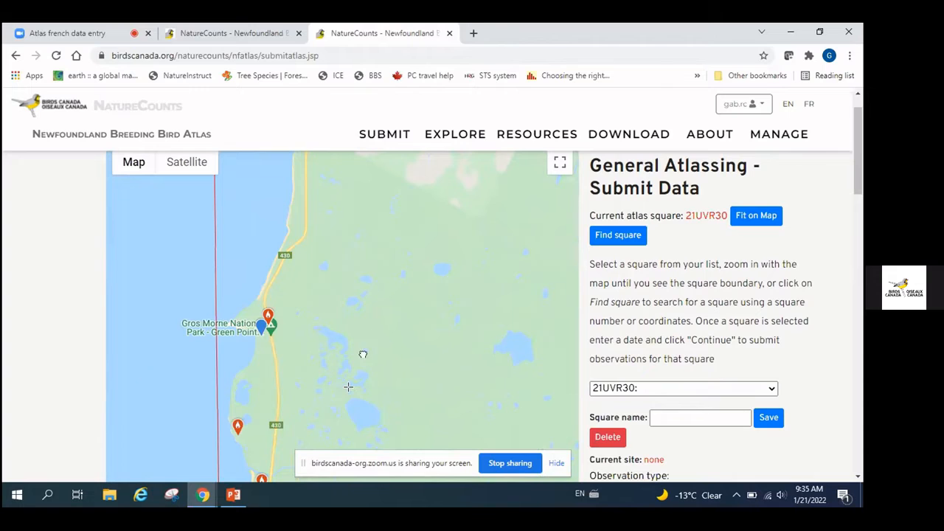
{"action": "left_click_drag", "start_coordinate": [360, 361], "coordinate": [440, 385]}
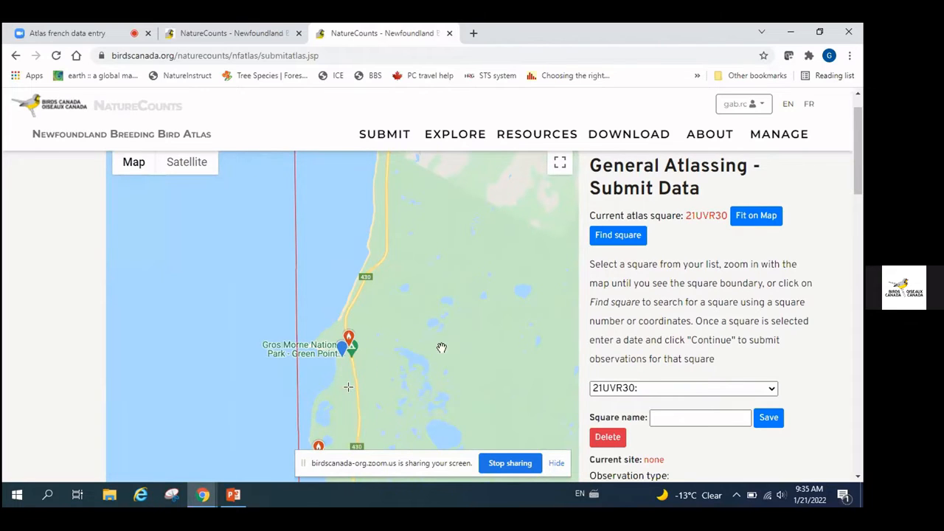
{"action": "scroll", "coordinate": [836, 352], "scroll_direction": "down", "scroll_amount": 1}
{"action": "scroll", "coordinate": [836, 351], "scroll_direction": "down", "scroll_amount": 3}
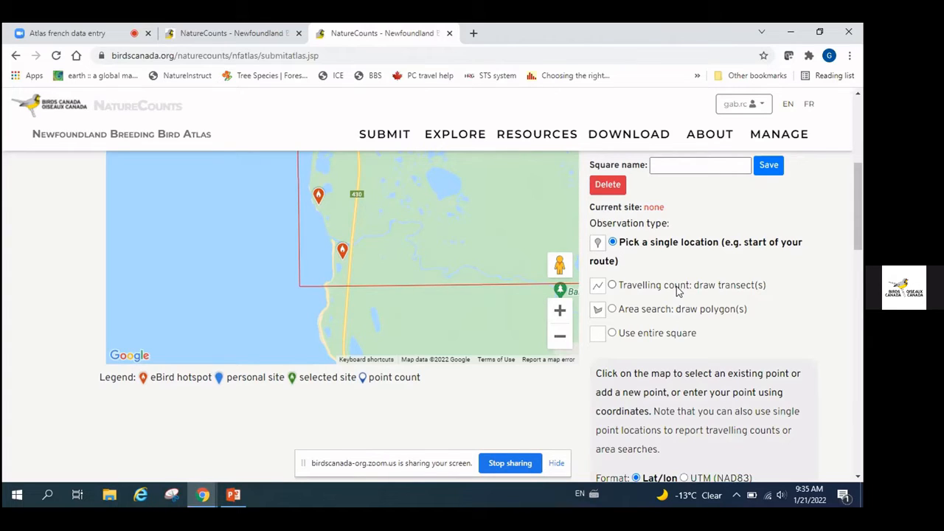
Draw a 0.3 km travelling-count transect south from Green Point Dog Park as site 21UVR30-new
{"action": "left_click", "coordinate": [613, 286]}
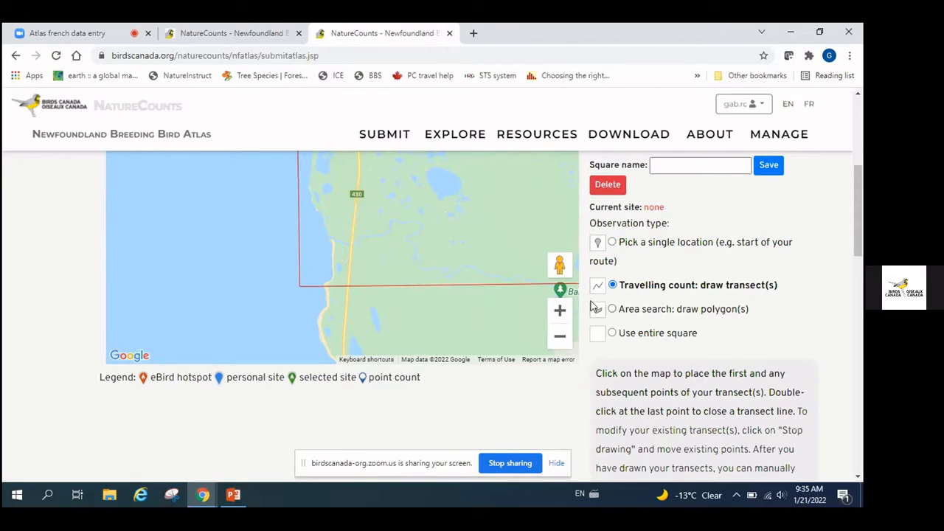
{"action": "scroll", "coordinate": [699, 348], "scroll_direction": "up", "scroll_amount": 3}
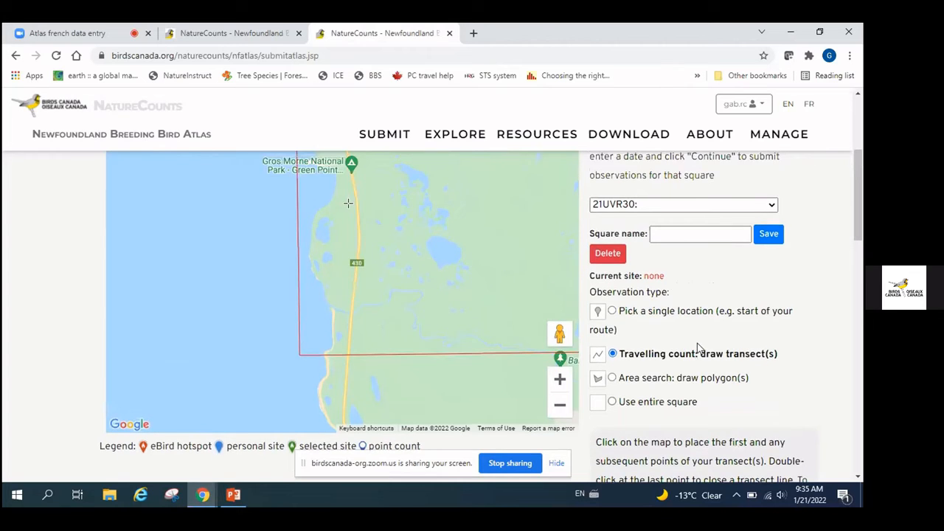
{"action": "scroll", "coordinate": [352, 219], "scroll_direction": "up", "scroll_amount": 2}
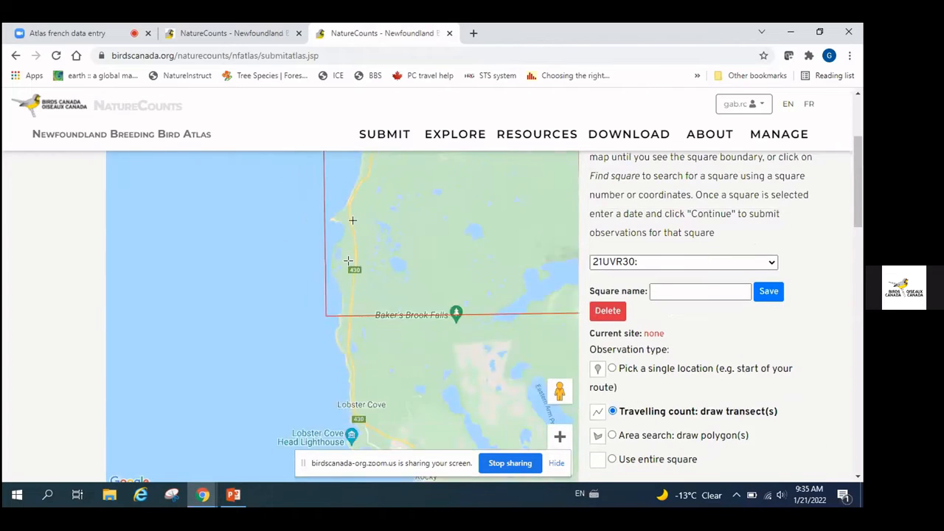
{"action": "scroll", "coordinate": [352, 219], "scroll_direction": "up", "scroll_amount": 1}
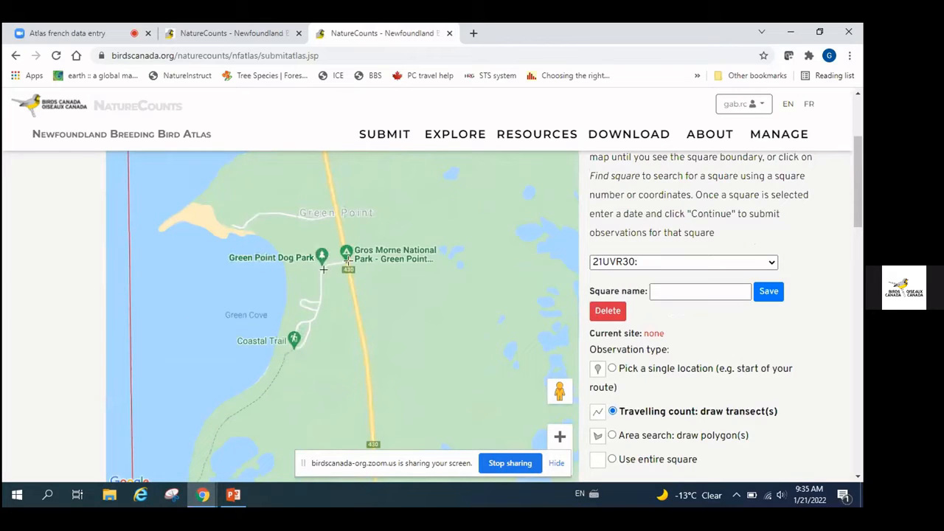
{"action": "left_click", "coordinate": [323, 265]}
{"action": "left_click", "coordinate": [320, 310]}
{"action": "double_click", "coordinate": [312, 318]}
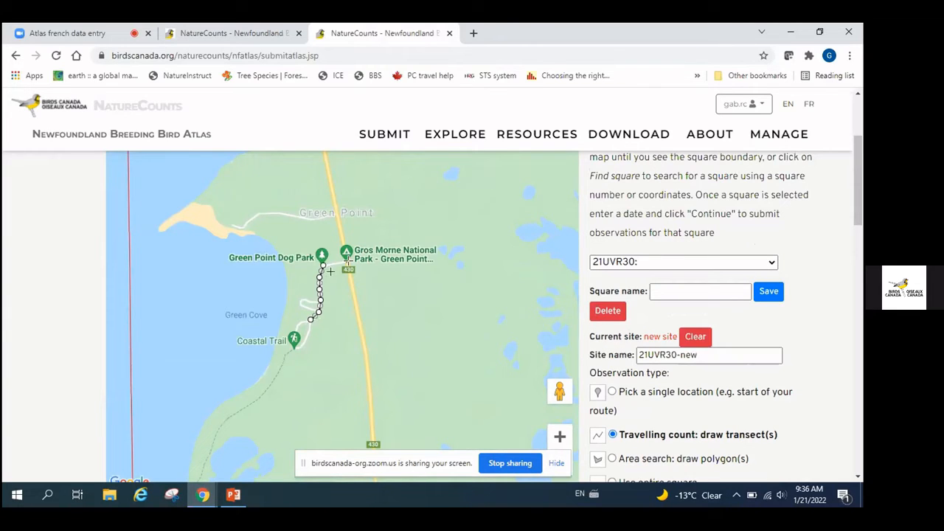
{"action": "scroll", "coordinate": [839, 385], "scroll_direction": "down", "scroll_amount": 1}
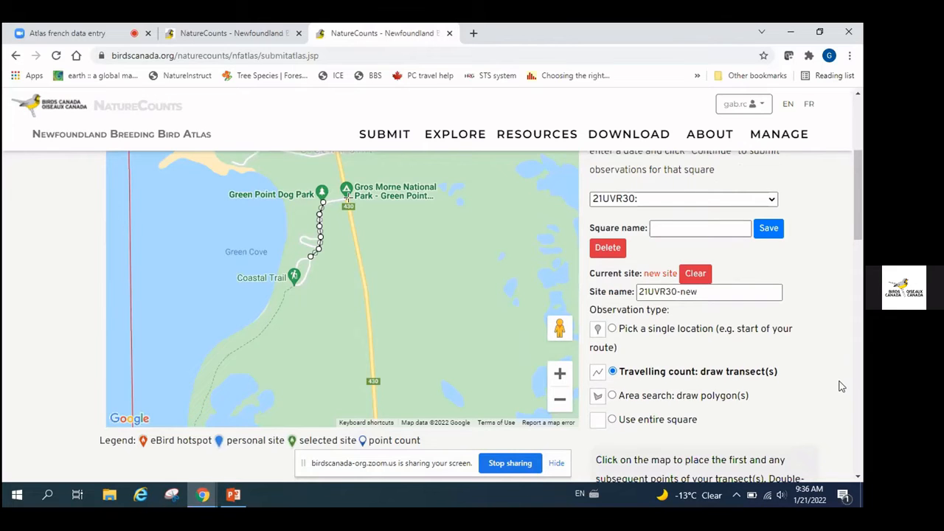
{"action": "scroll", "coordinate": [841, 385], "scroll_direction": "down", "scroll_amount": 6}
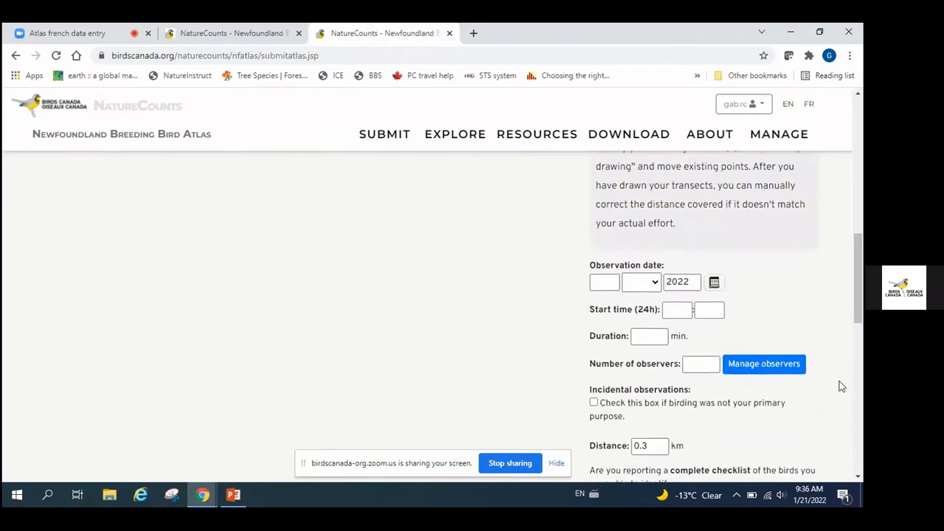
Set the observation date to 2 JAN 2022 and the start time to 6:30
{"action": "left_click", "coordinate": [613, 270]}
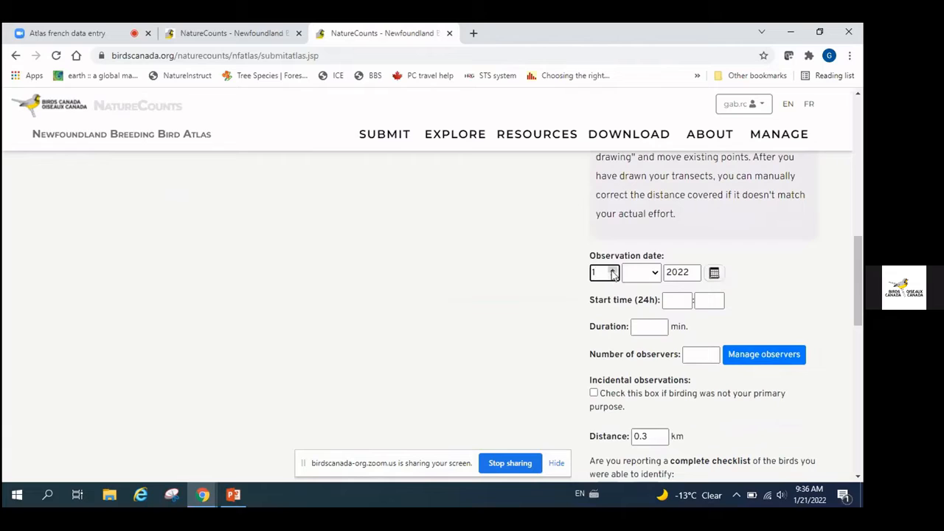
{"action": "left_click", "coordinate": [613, 270]}
{"action": "left_click", "coordinate": [654, 273]}
{"action": "left_click", "coordinate": [638, 297]}
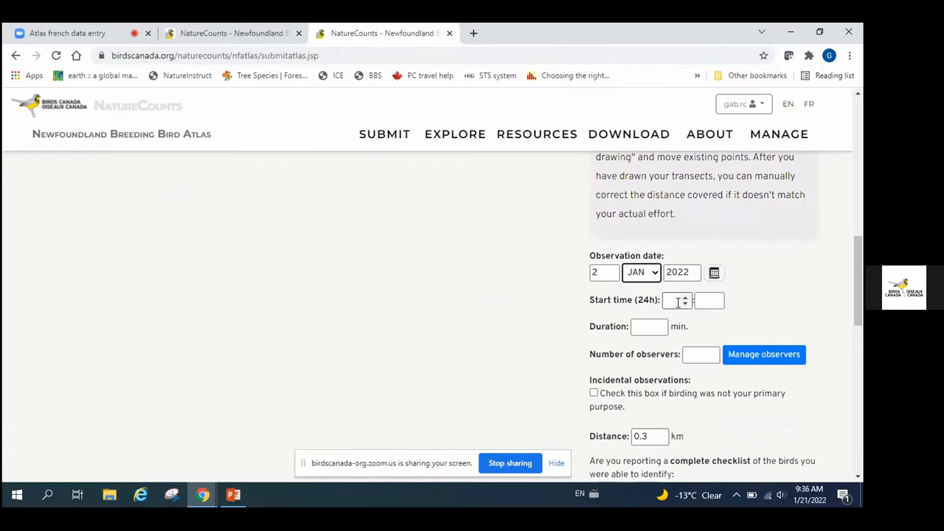
{"action": "left_click", "coordinate": [672, 300]}
{"action": "left_click", "coordinate": [686, 299]}
{"action": "left_click", "coordinate": [685, 299]}
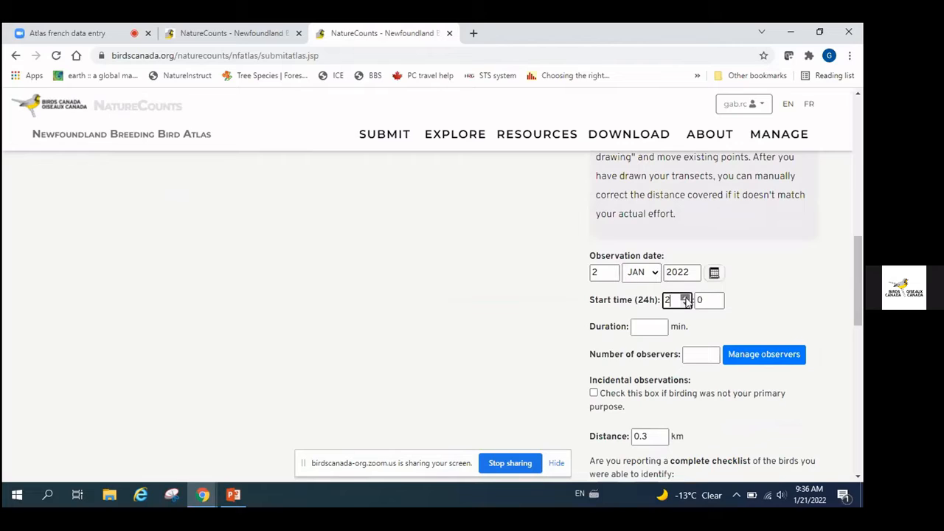
{"action": "left_click", "coordinate": [685, 299]}
{"action": "left_click", "coordinate": [686, 299]}
{"action": "left_click", "coordinate": [716, 299]}
{"action": "left_click", "coordinate": [716, 299]}
{"action": "left_click", "coordinate": [716, 298]}
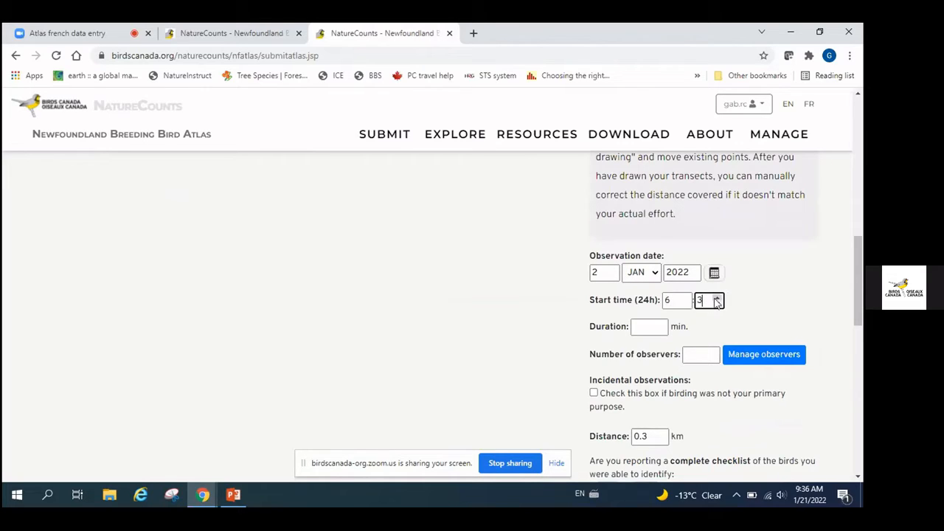
{"action": "type", "text": "0"}
Enter a duration of 120 minutes and 2 observers
{"action": "left_click", "coordinate": [642, 329]}
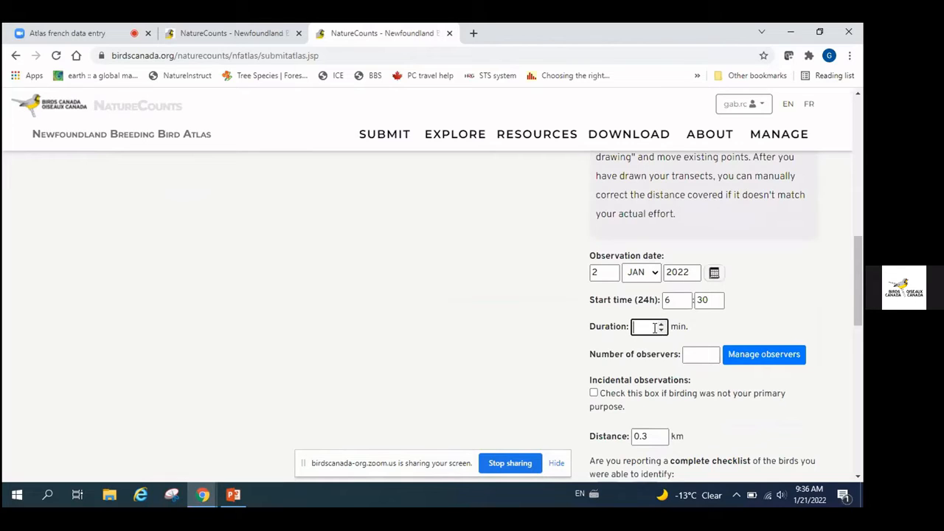
{"action": "type", "text": "120"}
{"action": "left_click", "coordinate": [693, 357]}
{"action": "type", "text": "2"}
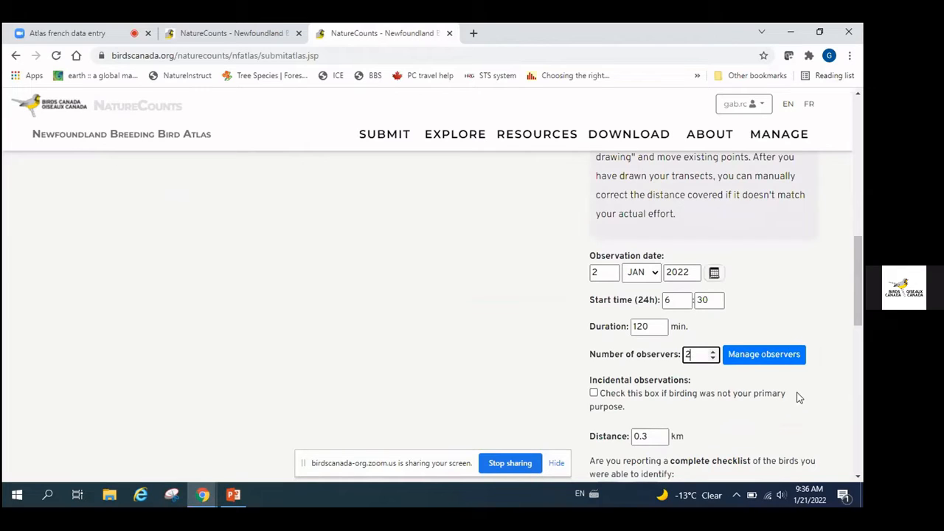
{"action": "scroll", "coordinate": [796, 398], "scroll_direction": "down", "scroll_amount": 1}
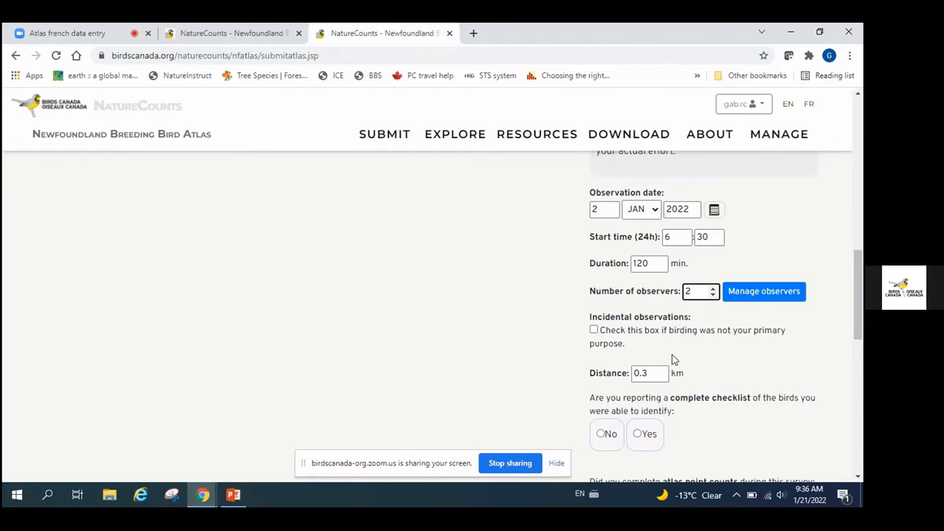
{"action": "scroll", "coordinate": [668, 354], "scroll_direction": "down", "scroll_amount": 1}
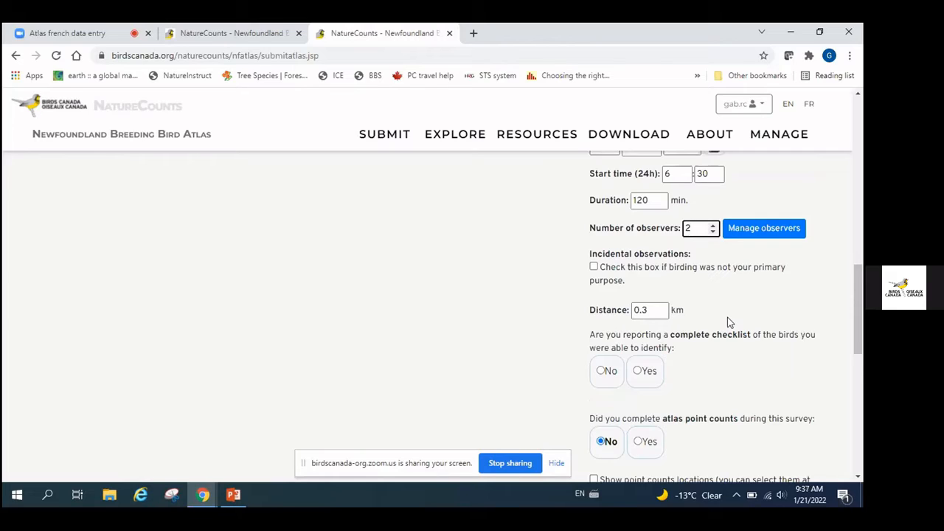
{"action": "scroll", "coordinate": [777, 312], "scroll_direction": "up", "scroll_amount": 2}
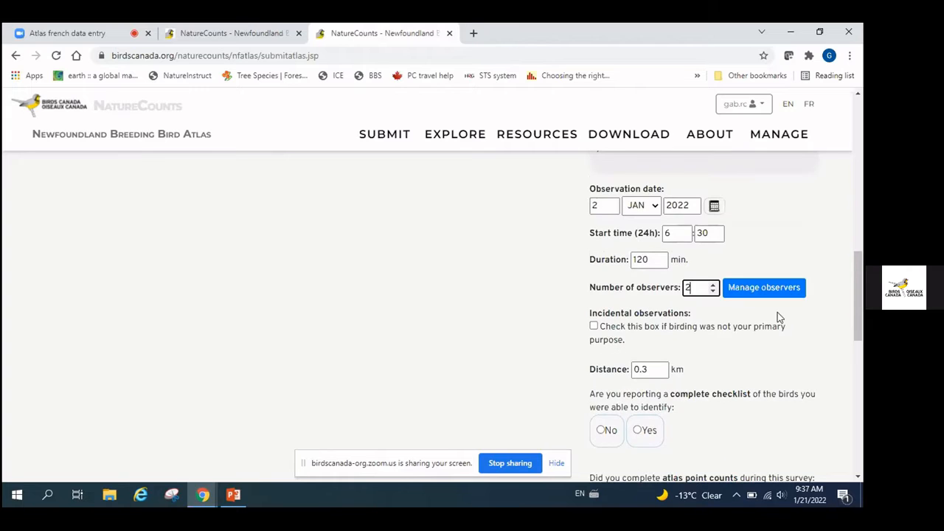
{"action": "scroll", "coordinate": [777, 313], "scroll_direction": "up", "scroll_amount": 7}
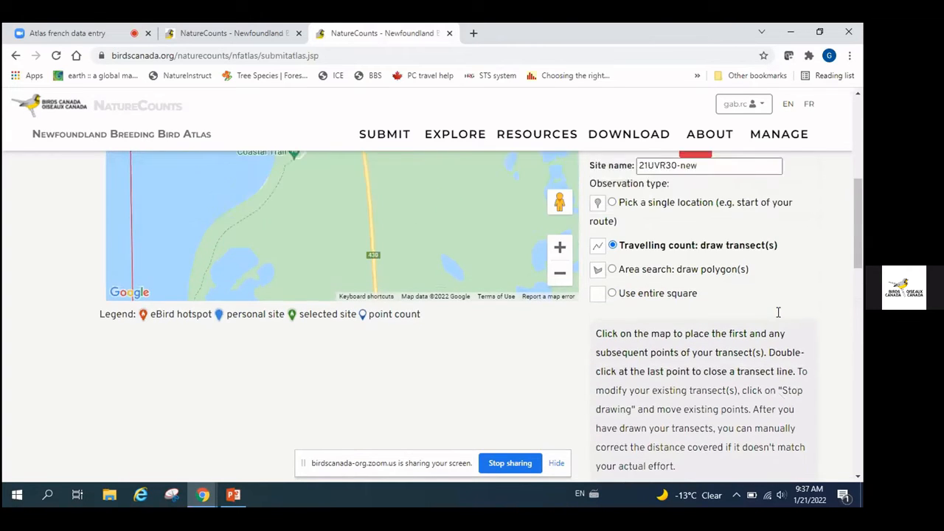
{"action": "scroll", "coordinate": [777, 312], "scroll_direction": "down", "scroll_amount": 10}
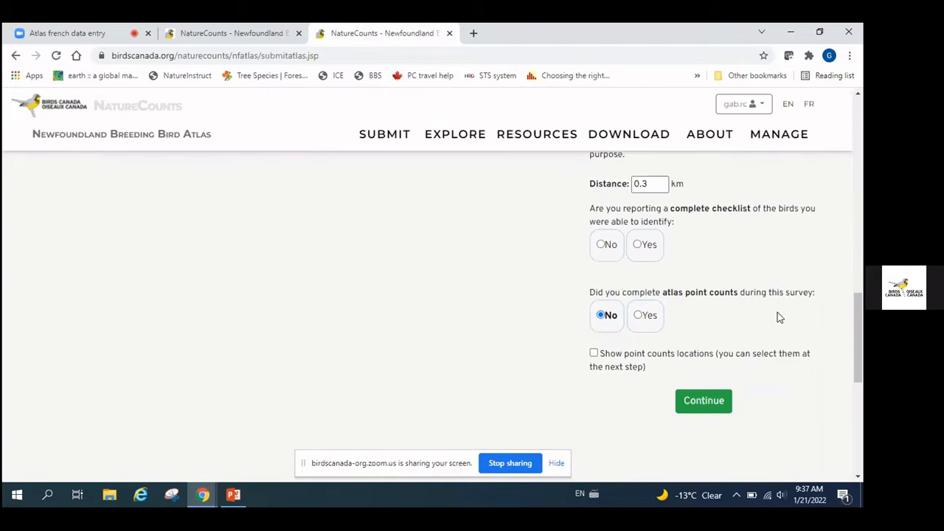
{"action": "scroll", "coordinate": [777, 312], "scroll_direction": "down", "scroll_amount": 2}
{"action": "scroll", "coordinate": [777, 312], "scroll_direction": "up", "scroll_amount": 6}
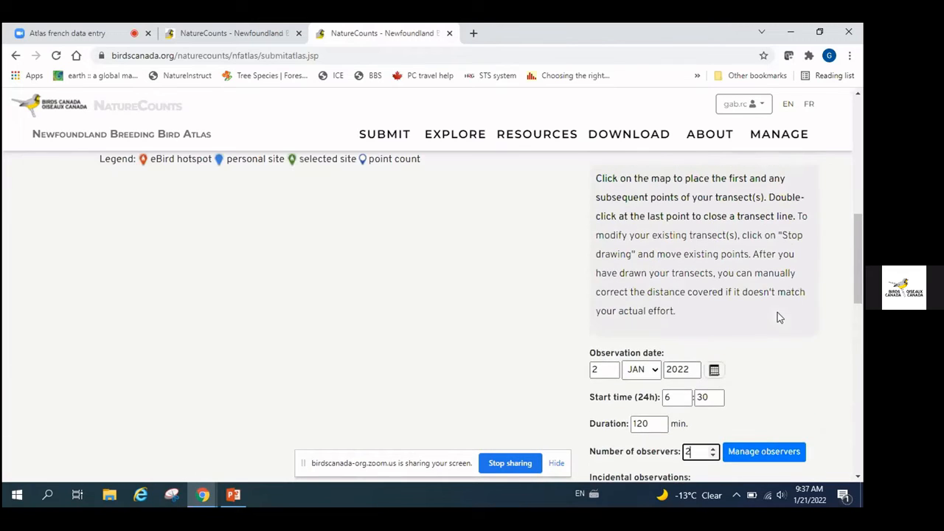
{"action": "scroll", "coordinate": [777, 312], "scroll_direction": "up", "scroll_amount": 2}
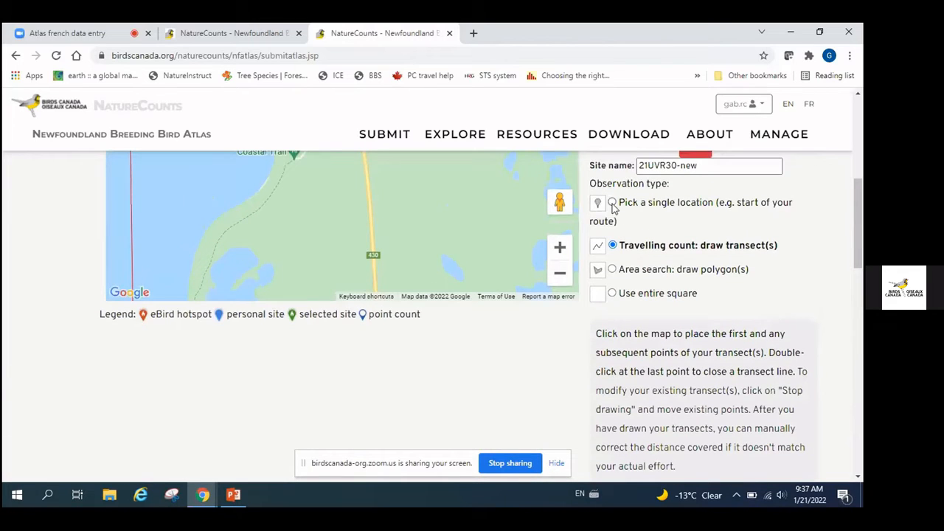
Switch to 'Pick a single location', dropping site 21UVR30-new and clearing the distance
{"action": "left_click", "coordinate": [612, 204]}
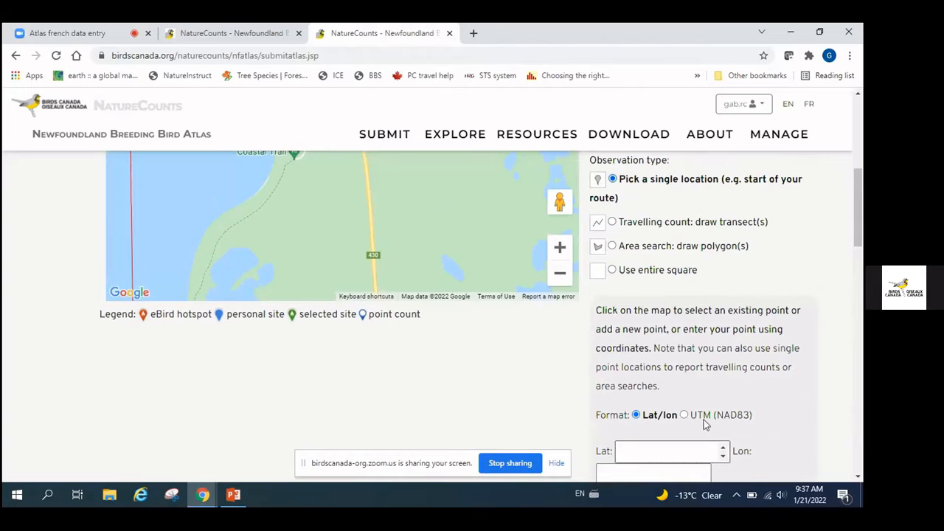
{"action": "scroll", "coordinate": [772, 348], "scroll_direction": "down", "scroll_amount": 2}
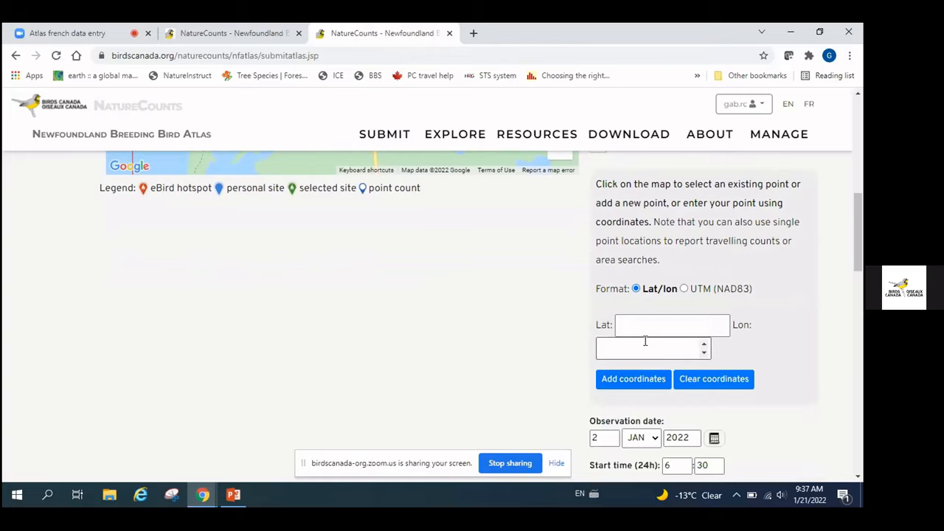
{"action": "scroll", "coordinate": [686, 248], "scroll_direction": "up", "scroll_amount": 7}
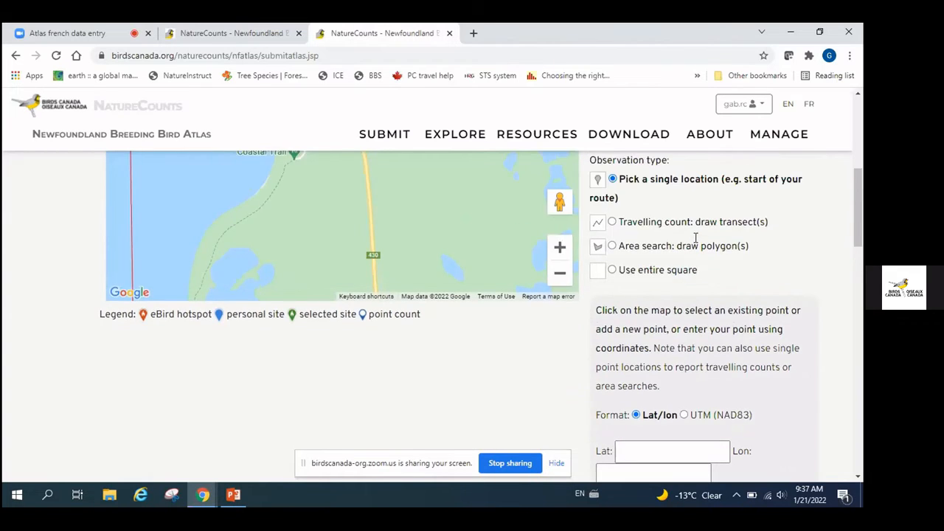
{"action": "scroll", "coordinate": [694, 238], "scroll_direction": "up", "scroll_amount": 1}
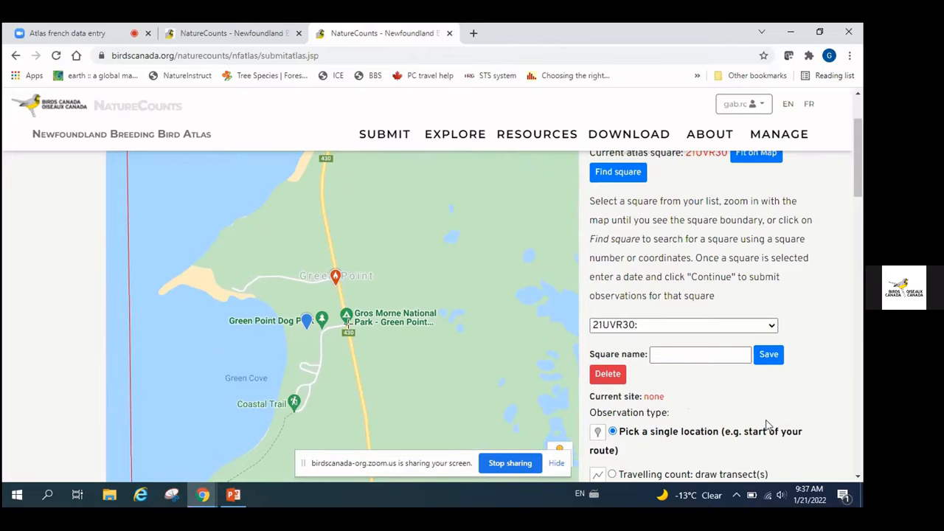
{"action": "scroll", "coordinate": [767, 425], "scroll_direction": "down", "scroll_amount": 2}
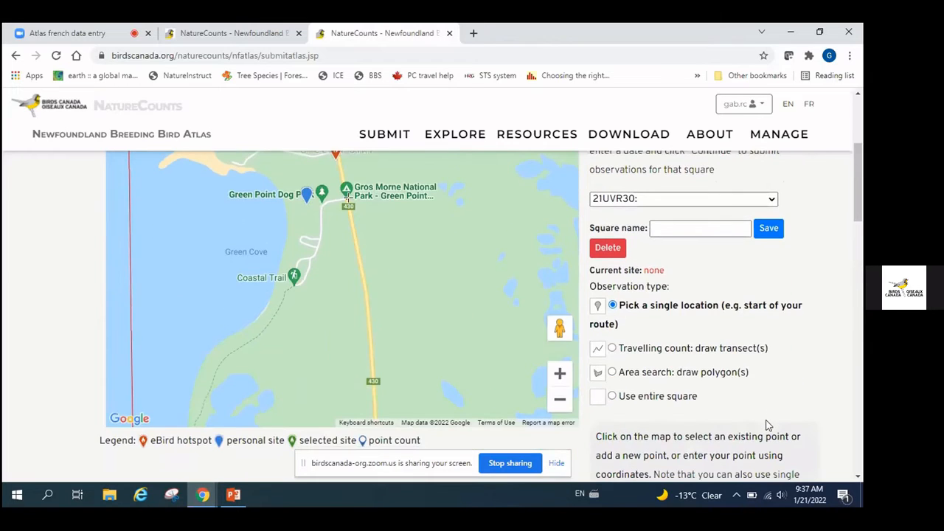
{"action": "scroll", "coordinate": [672, 298], "scroll_direction": "down", "scroll_amount": 2}
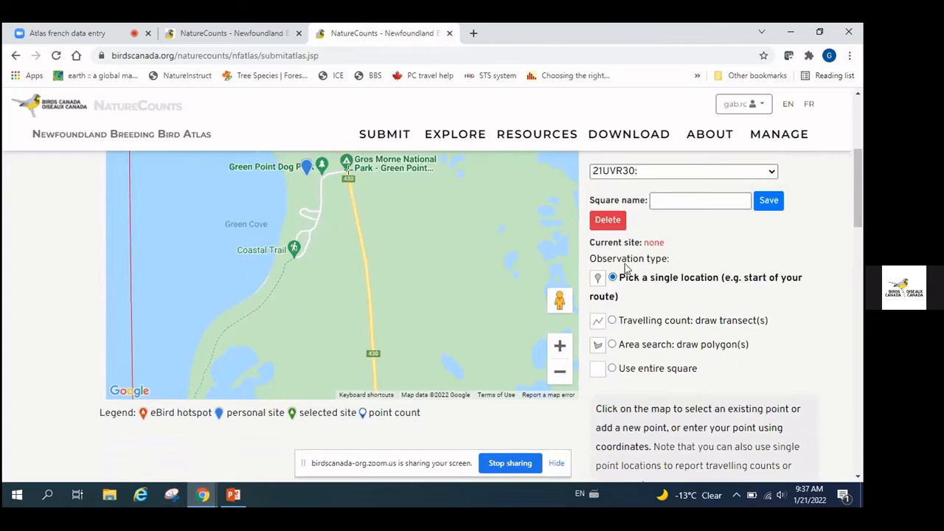
{"action": "scroll", "coordinate": [672, 274], "scroll_direction": "down", "scroll_amount": 5}
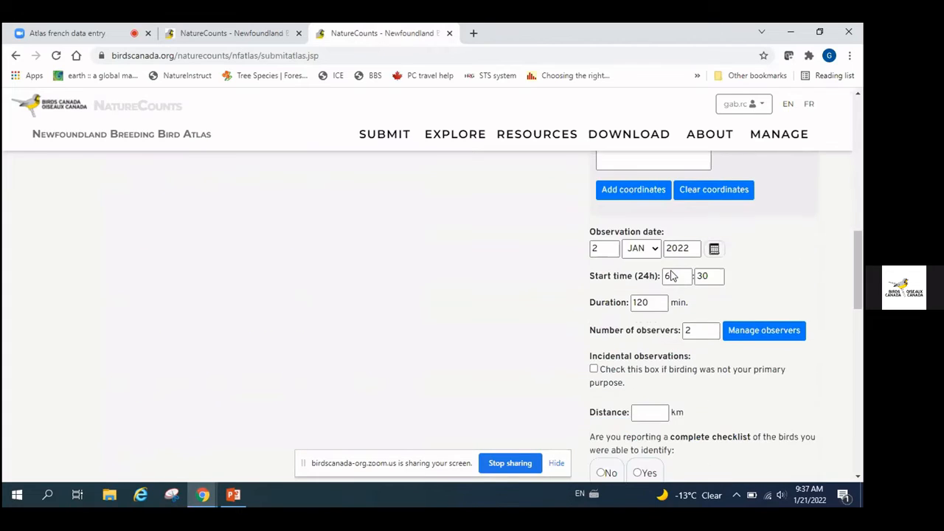
{"action": "scroll", "coordinate": [720, 308], "scroll_direction": "down", "scroll_amount": 5}
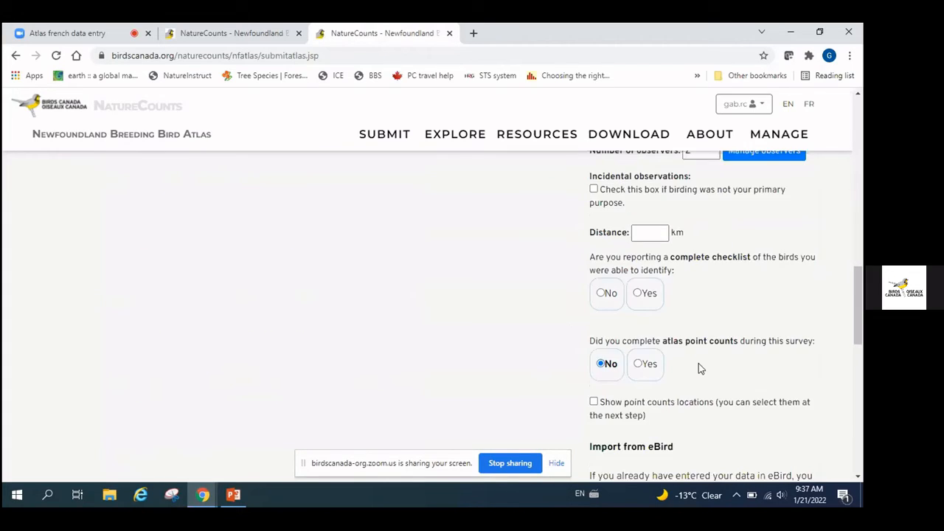
{"action": "scroll", "coordinate": [701, 281], "scroll_direction": "up", "scroll_amount": 2}
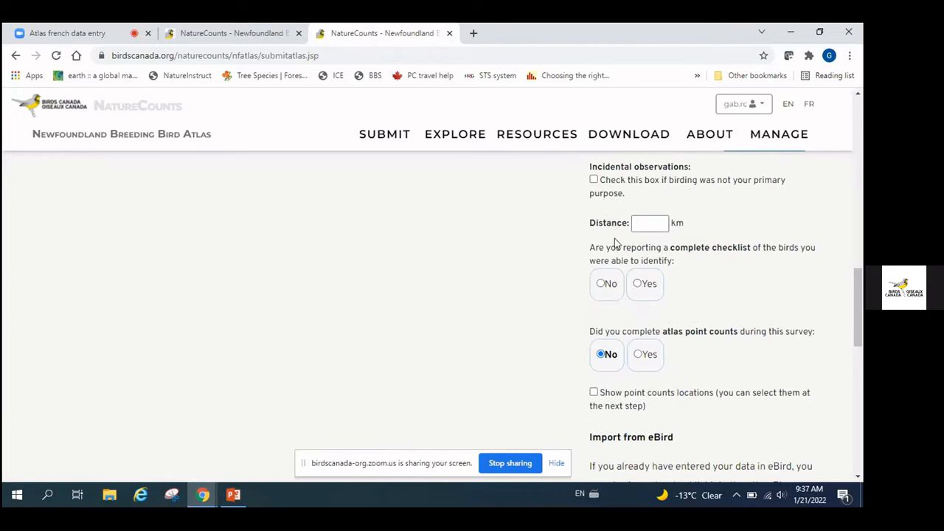
{"action": "left_click", "coordinate": [638, 287]}
{"action": "left_click", "coordinate": [642, 227]}
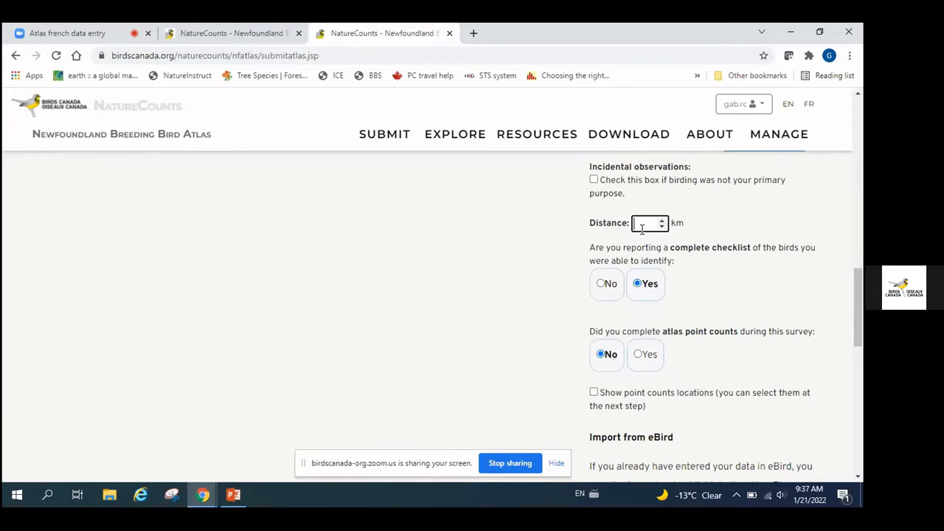
{"action": "type", "text": "0.3"}
{"action": "left_click", "coordinate": [640, 355]}
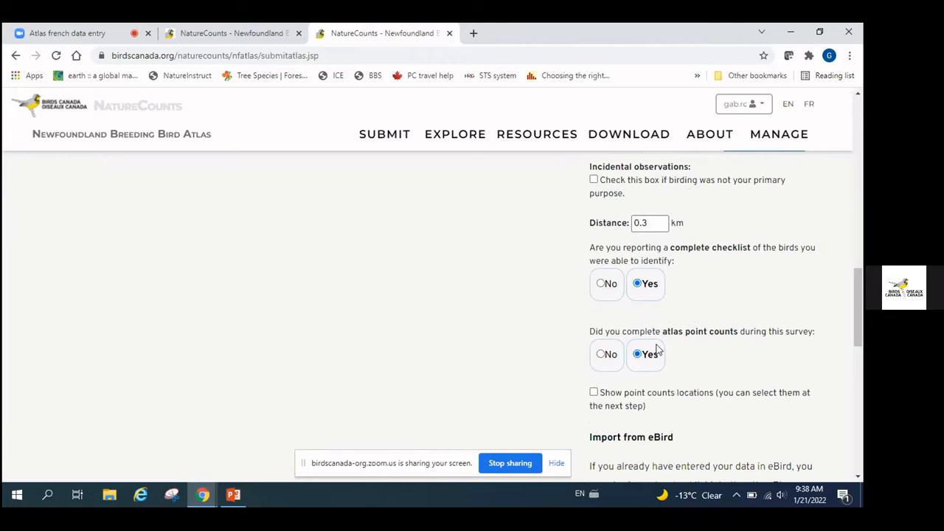
{"action": "scroll", "coordinate": [764, 369], "scroll_direction": "down", "scroll_amount": 4}
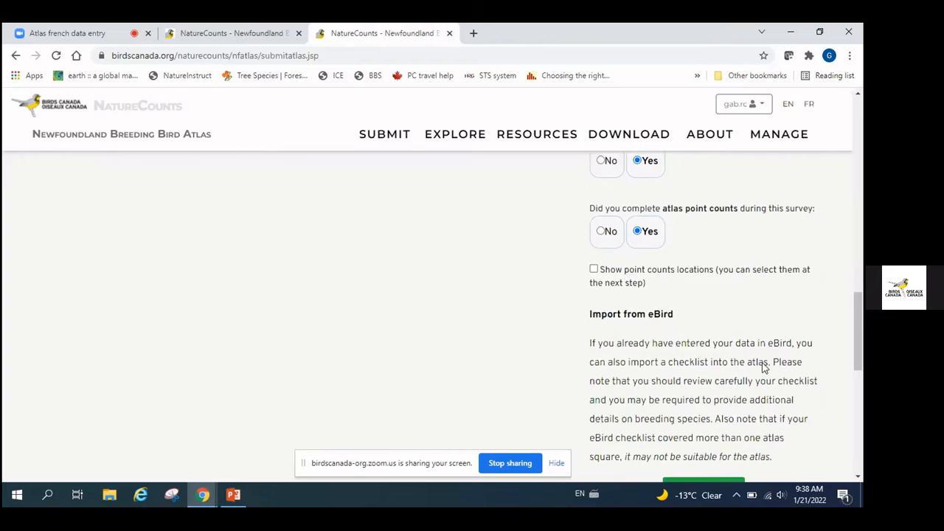
{"action": "scroll", "coordinate": [764, 368], "scroll_direction": "down", "scroll_amount": 1}
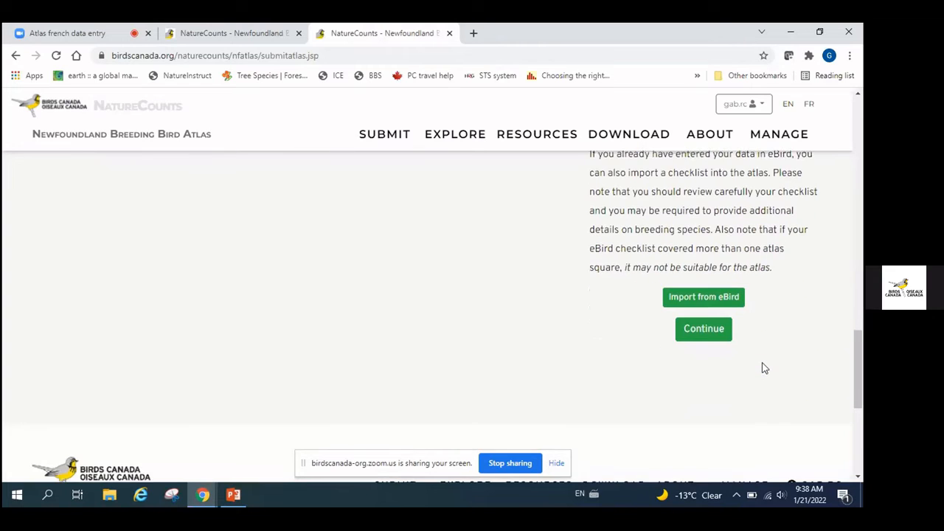
{"action": "scroll", "coordinate": [764, 368], "scroll_direction": "up", "scroll_amount": 3}
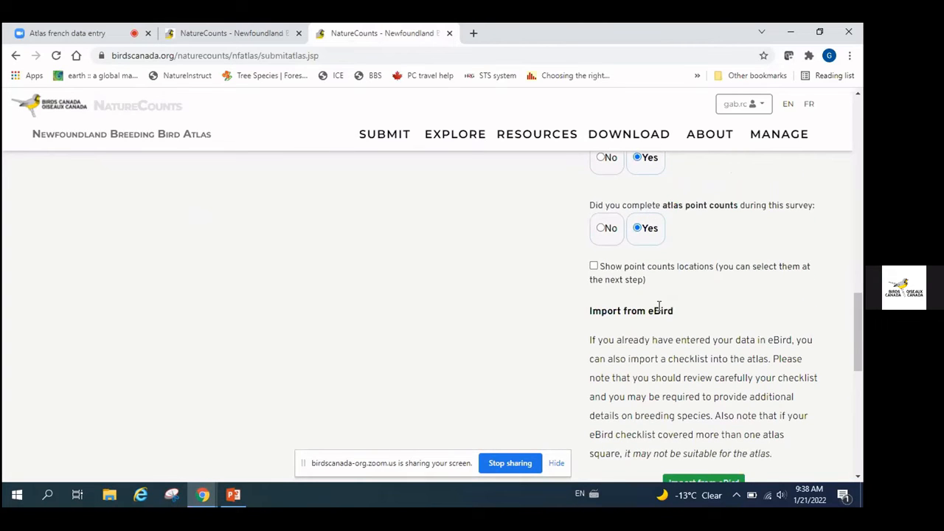
Tick 'Show point counts locations' and scroll down to the Continue button
{"action": "left_click", "coordinate": [593, 266]}
{"action": "scroll", "coordinate": [735, 322], "scroll_direction": "up", "scroll_amount": 3}
{"action": "scroll", "coordinate": [736, 322], "scroll_direction": "up", "scroll_amount": 5}
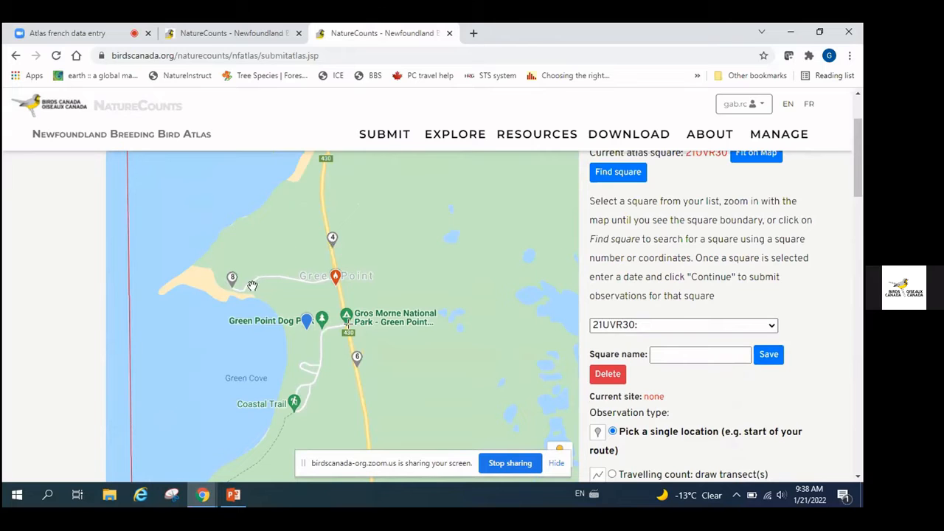
{"action": "scroll", "coordinate": [848, 408], "scroll_direction": "down", "scroll_amount": 5}
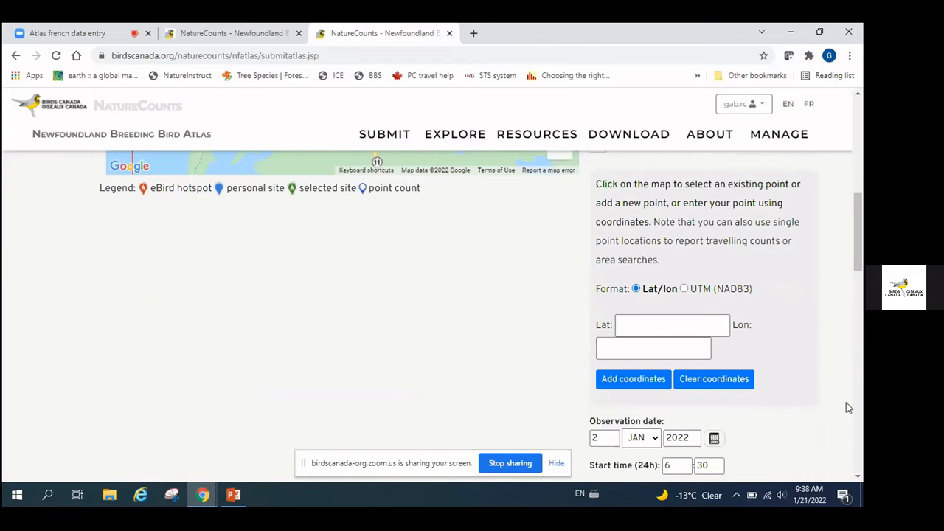
{"action": "scroll", "coordinate": [846, 402], "scroll_direction": "up", "scroll_amount": 4}
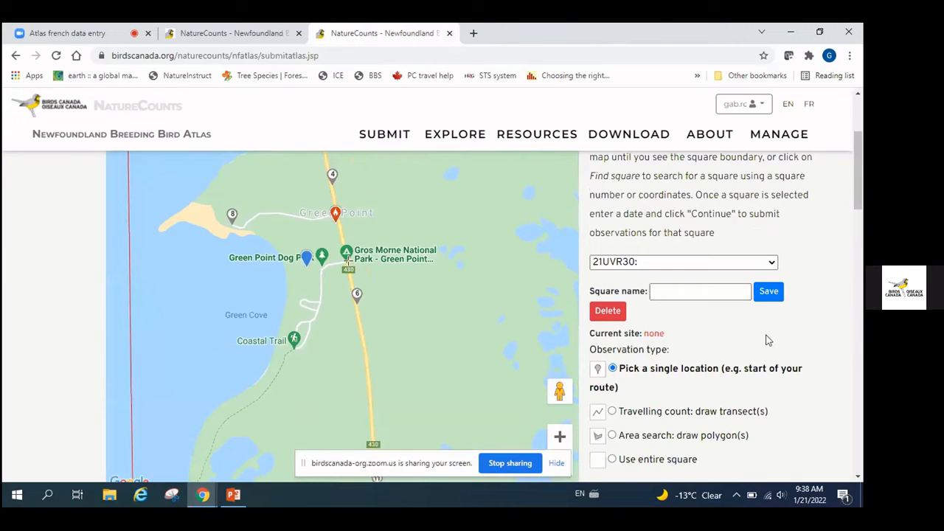
{"action": "scroll", "coordinate": [850, 381], "scroll_direction": "down", "scroll_amount": 8}
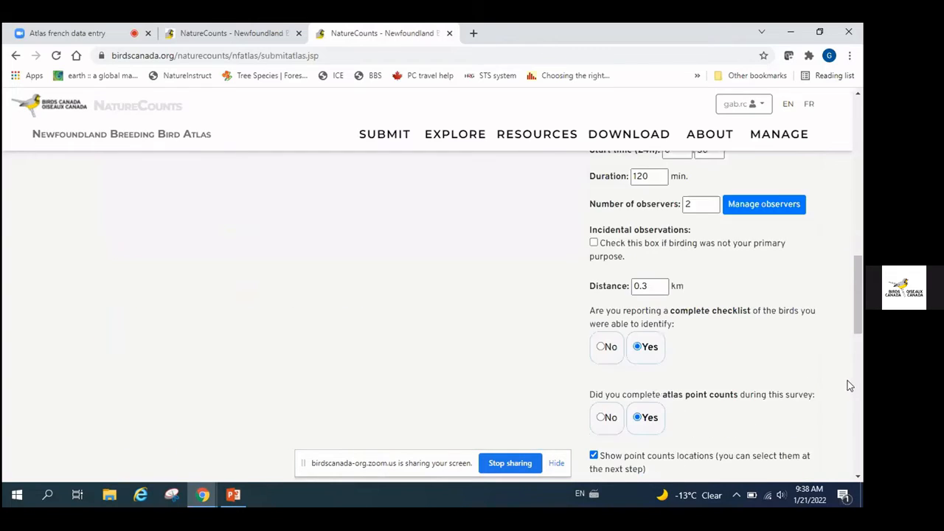
{"action": "scroll", "coordinate": [847, 385], "scroll_direction": "down", "scroll_amount": 5}
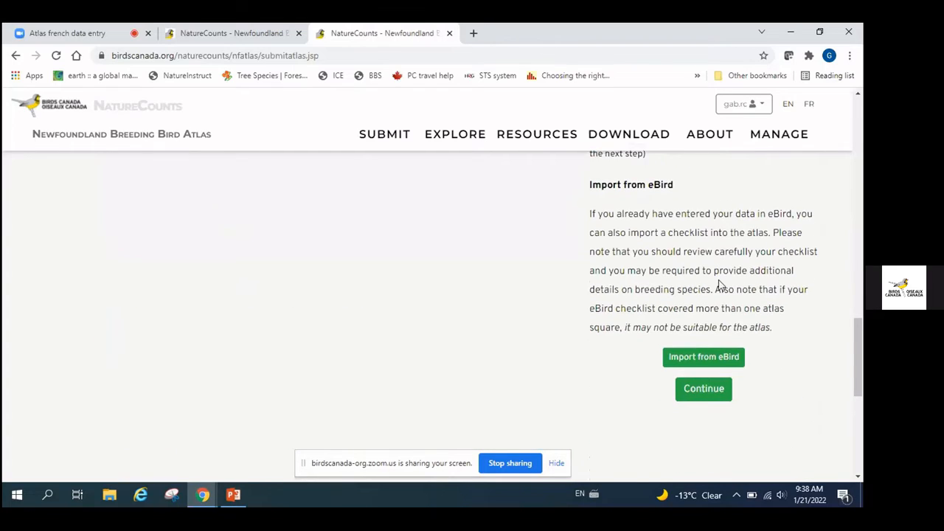
{"action": "scroll", "coordinate": [719, 284], "scroll_direction": "down", "scroll_amount": 1}
{"action": "scroll", "coordinate": [719, 284], "scroll_direction": "down", "scroll_amount": 3}
{"action": "scroll", "coordinate": [707, 265], "scroll_direction": "up", "scroll_amount": 1}
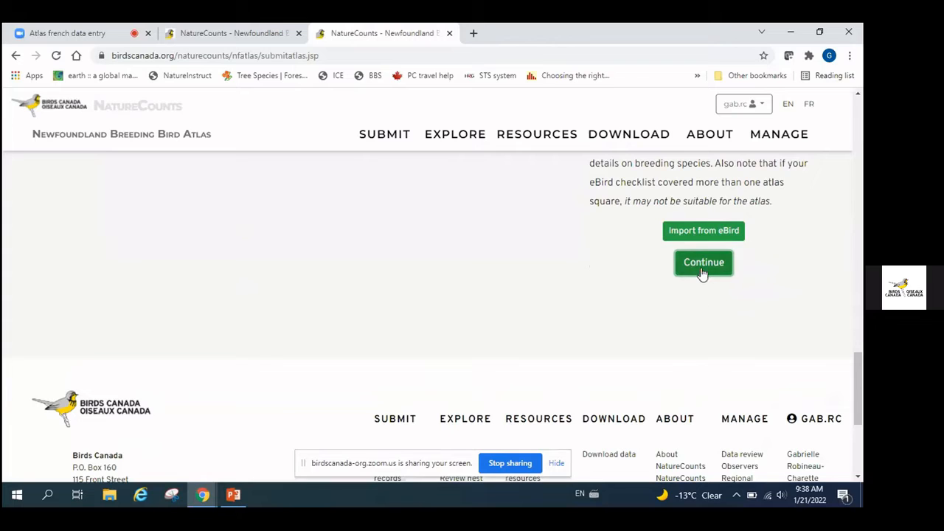
{"action": "scroll", "coordinate": [799, 287], "scroll_direction": "up", "scroll_amount": 6}
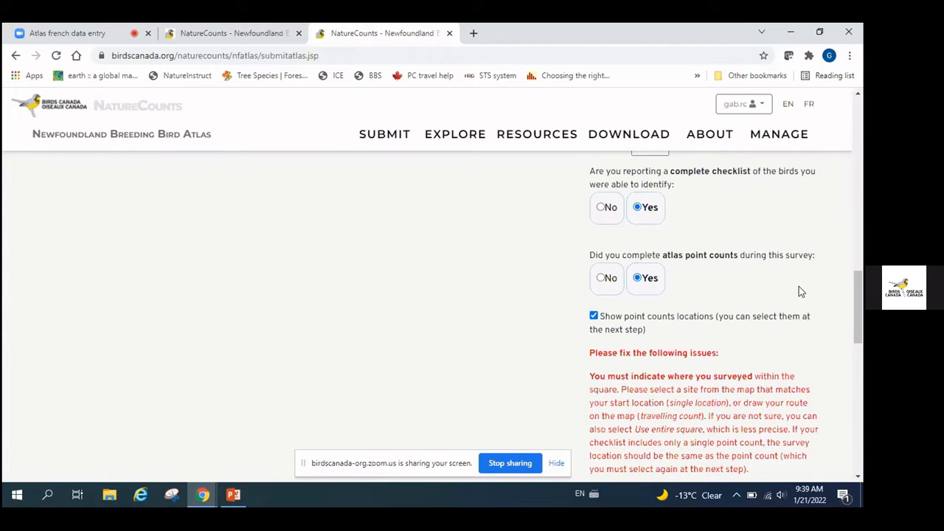
Pick the saved site 'test' on the map as the current survey site
{"action": "scroll", "coordinate": [799, 286], "scroll_direction": "down", "scroll_amount": 2}
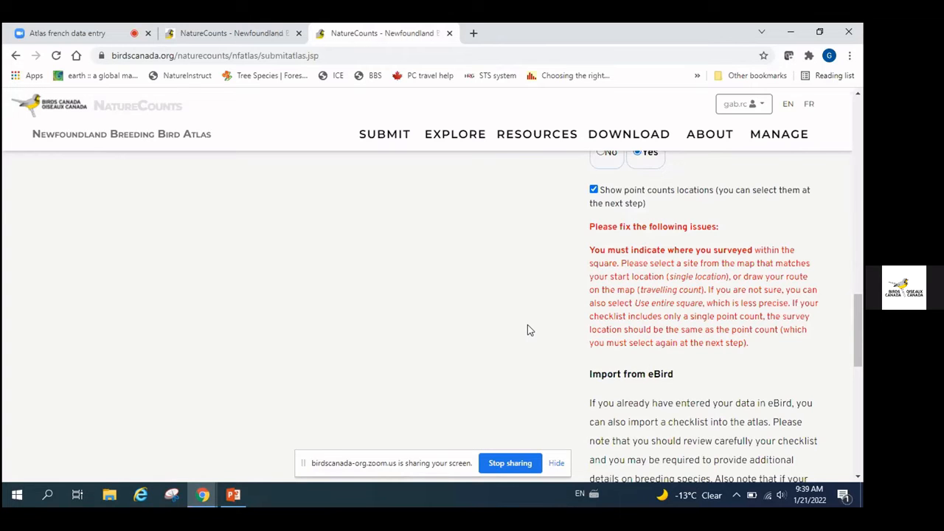
{"action": "scroll", "coordinate": [527, 329], "scroll_direction": "up", "scroll_amount": 4}
{"action": "scroll", "coordinate": [527, 329], "scroll_direction": "up", "scroll_amount": 6}
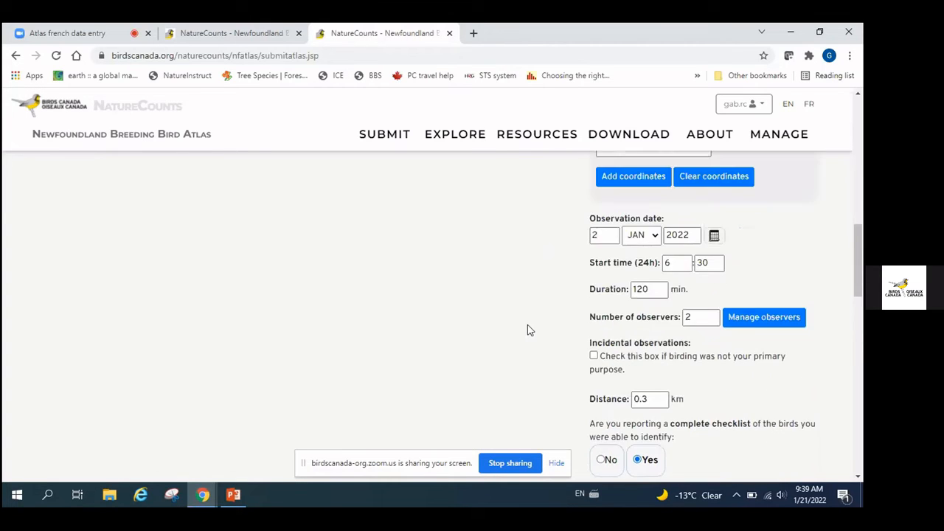
{"action": "scroll", "coordinate": [527, 329], "scroll_direction": "up", "scroll_amount": 2}
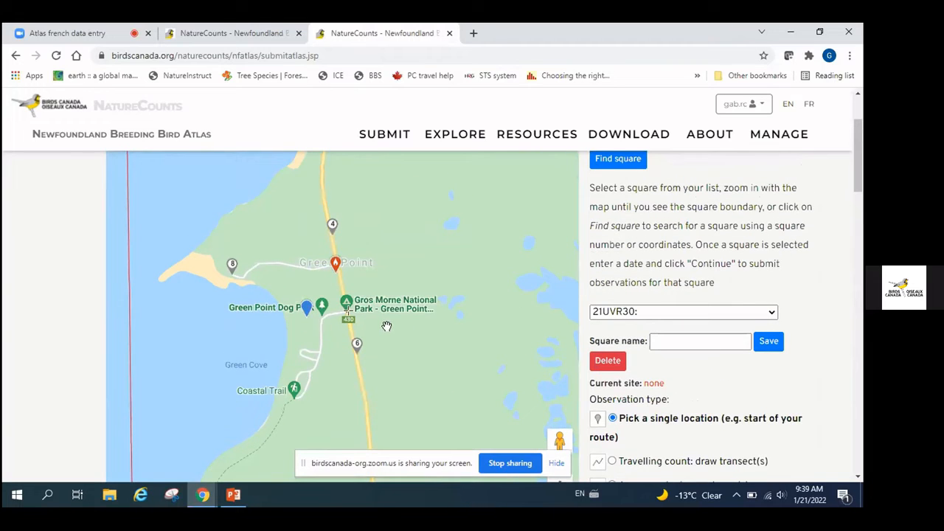
{"action": "scroll", "coordinate": [383, 324], "scroll_direction": "down", "scroll_amount": 1}
{"action": "scroll", "coordinate": [376, 324], "scroll_direction": "up", "scroll_amount": 1}
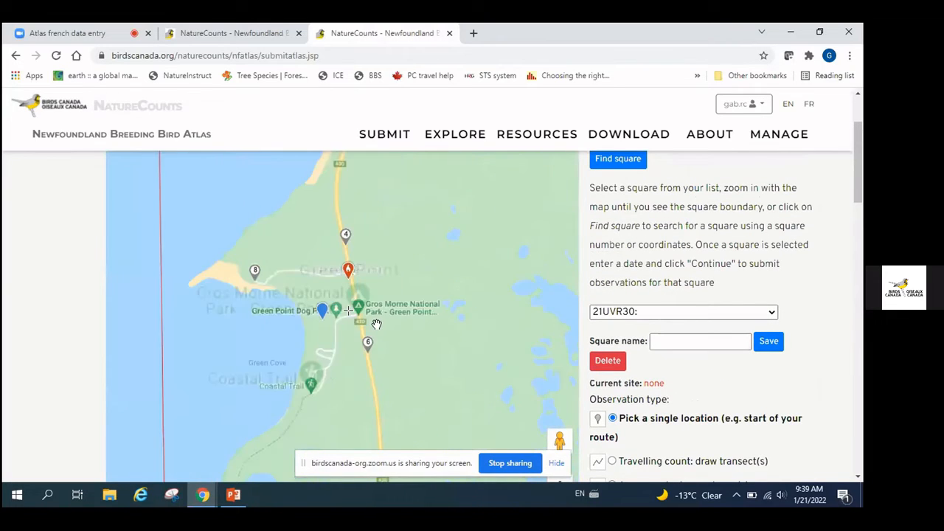
{"action": "left_click", "coordinate": [317, 310]}
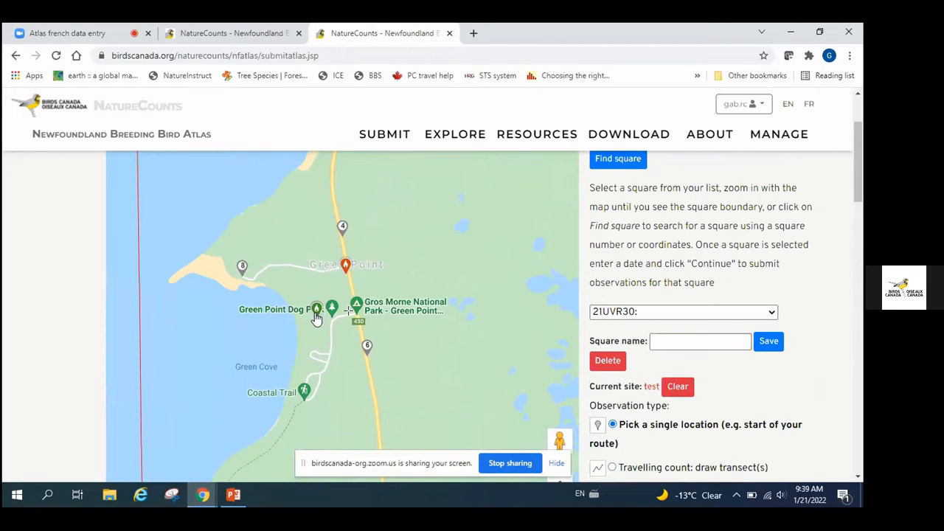
Continue to the step for entering point count locations and times
{"action": "scroll", "coordinate": [801, 365], "scroll_direction": "down", "scroll_amount": 6}
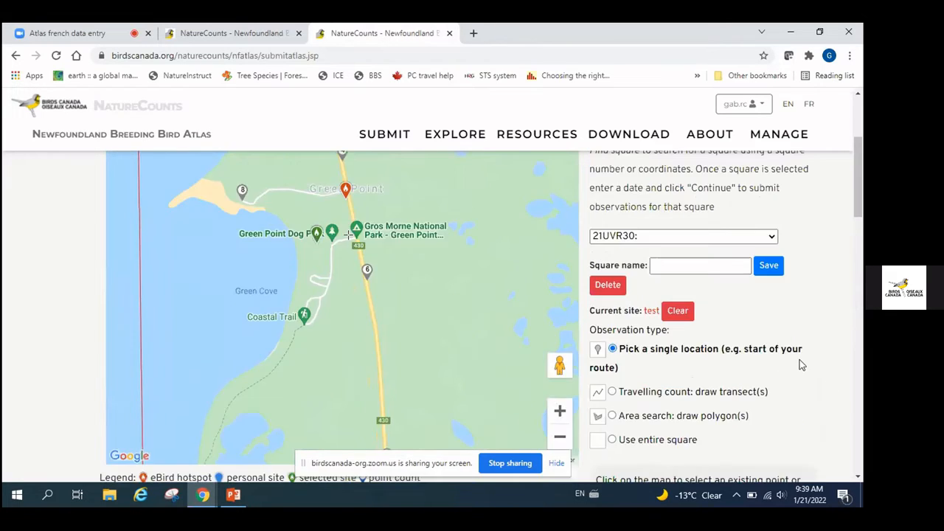
{"action": "scroll", "coordinate": [802, 365], "scroll_direction": "down", "scroll_amount": 8}
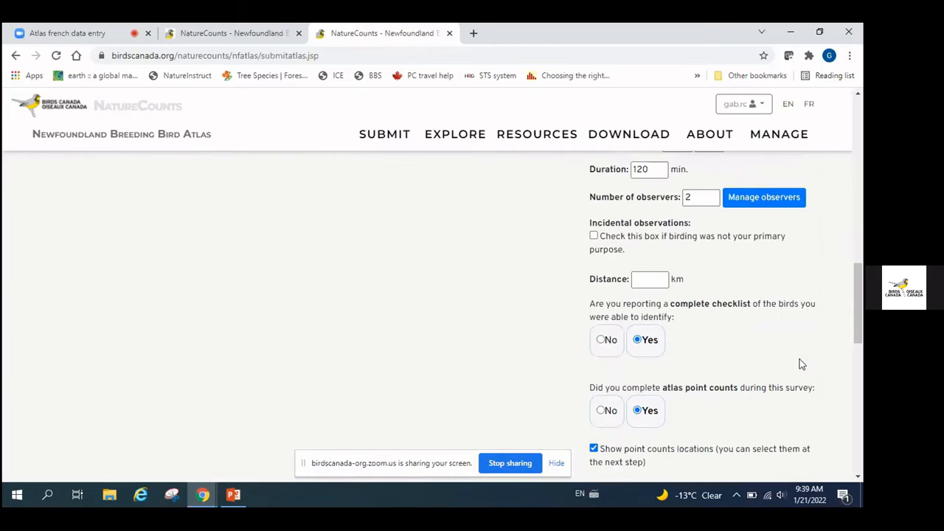
{"action": "scroll", "coordinate": [802, 365], "scroll_direction": "down", "scroll_amount": 2}
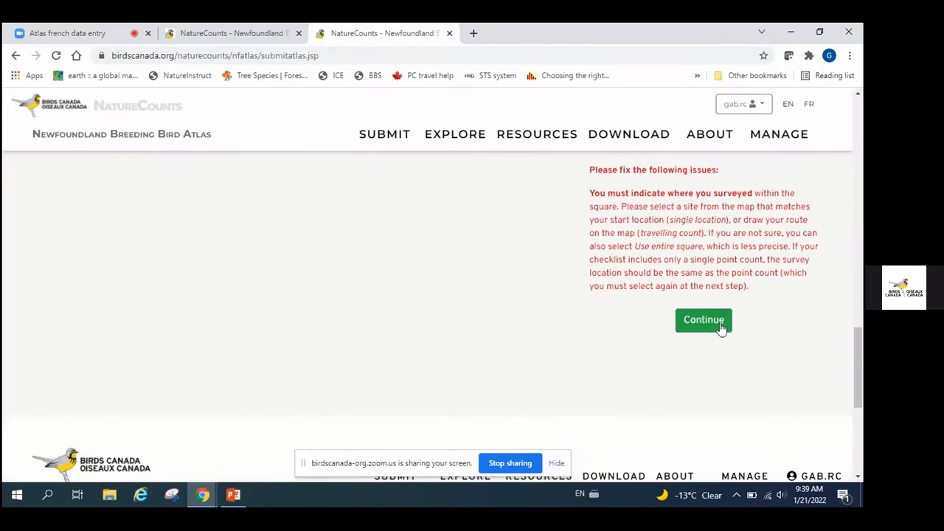
{"action": "left_click", "coordinate": [706, 320]}
Add point count locations 21UVR30.08 and 21UVR30.04 from the map
{"action": "scroll", "coordinate": [709, 319], "scroll_direction": "up", "scroll_amount": 3}
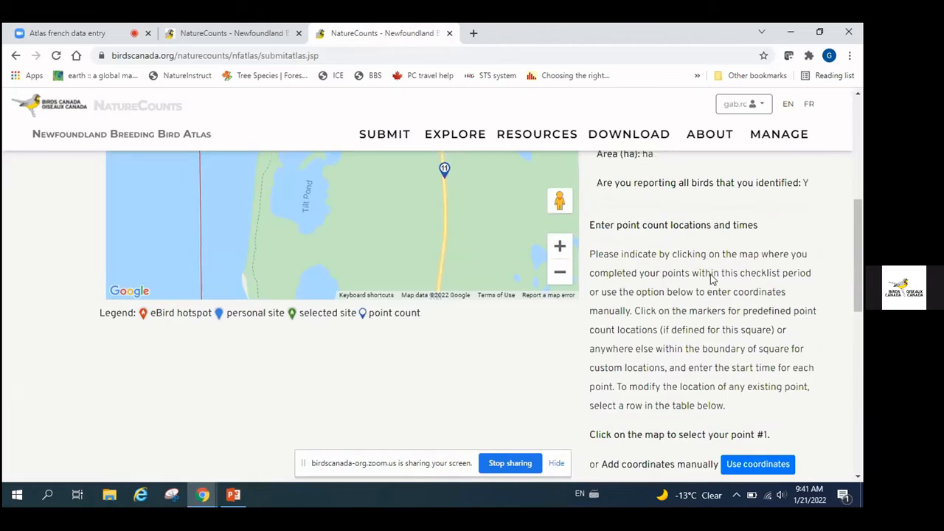
{"action": "scroll", "coordinate": [710, 279], "scroll_direction": "up", "scroll_amount": 3}
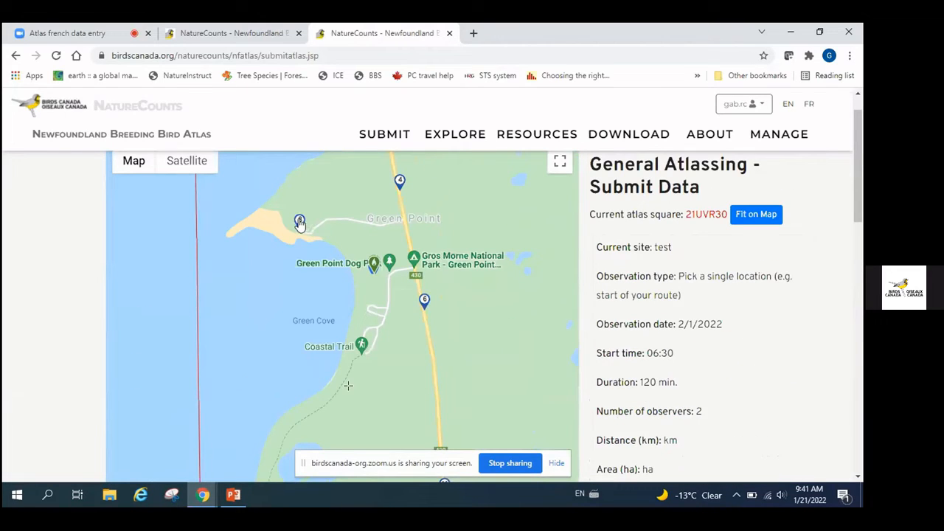
{"action": "left_click", "coordinate": [299, 222]}
{"action": "left_click", "coordinate": [400, 182]}
{"action": "scroll", "coordinate": [819, 394], "scroll_direction": "down", "scroll_amount": 6}
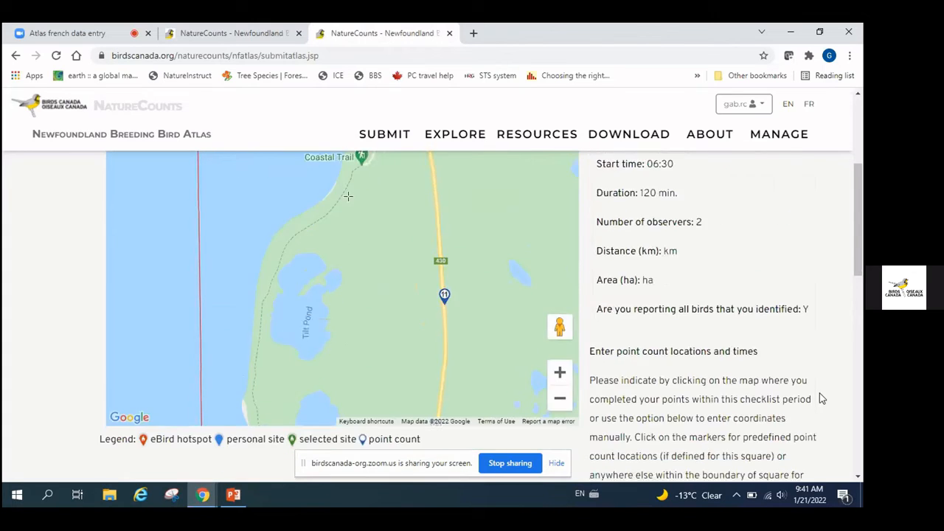
{"action": "scroll", "coordinate": [820, 396], "scroll_direction": "down", "scroll_amount": 1}
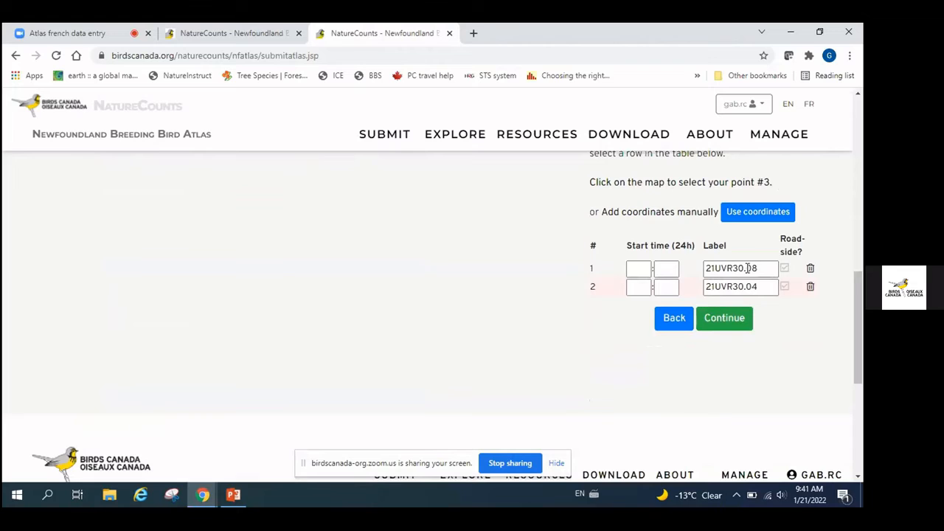
Enter start times 6:30 and 7:15 for the two point counts
{"action": "left_click", "coordinate": [633, 270]}
{"action": "type", "text": "6"}
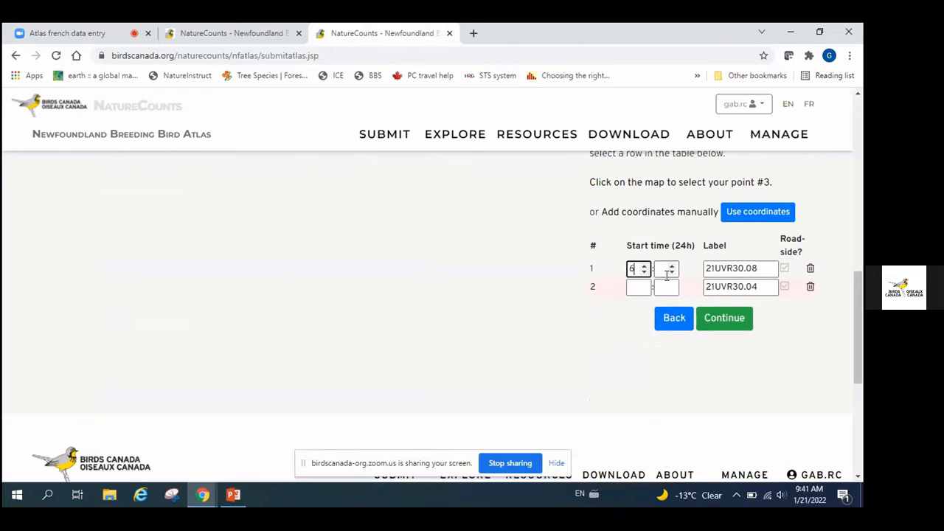
{"action": "left_click", "coordinate": [667, 271]}
{"action": "type", "text": "0"}
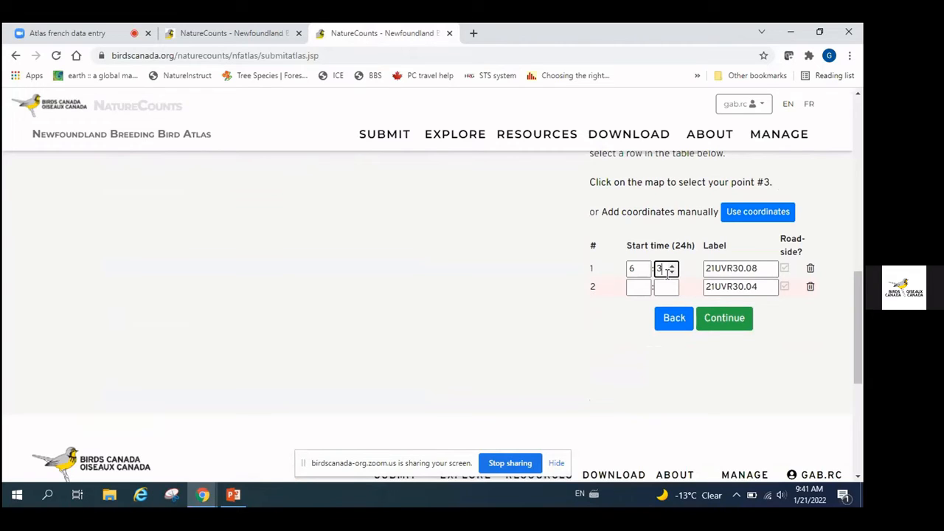
{"action": "left_click", "coordinate": [633, 288]}
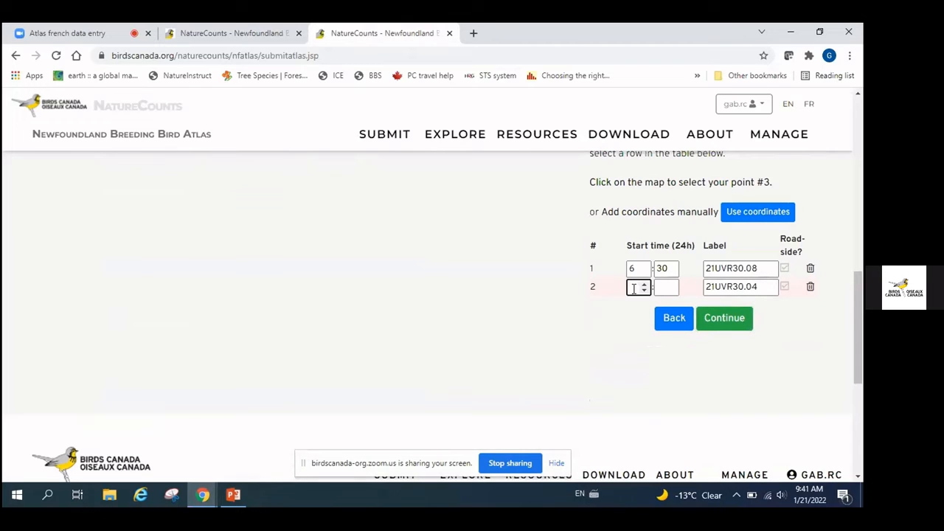
{"action": "type", "text": "7"}
{"action": "left_click", "coordinate": [659, 287]}
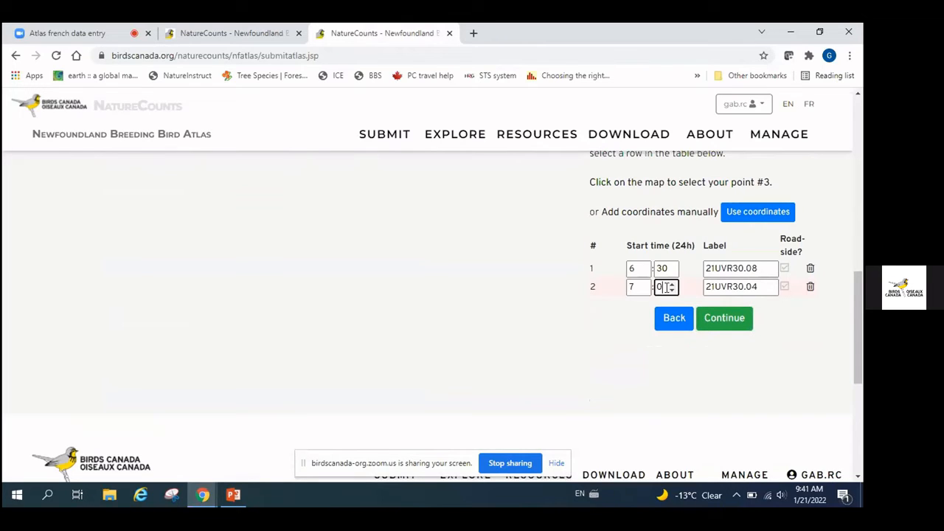
{"action": "type", "text": "0"}
{"action": "type", "text": "5"}
Save the two point counts and view the species table with columns for 21UVR30.08 and 21UVR30.04
{"action": "left_click", "coordinate": [733, 327]}
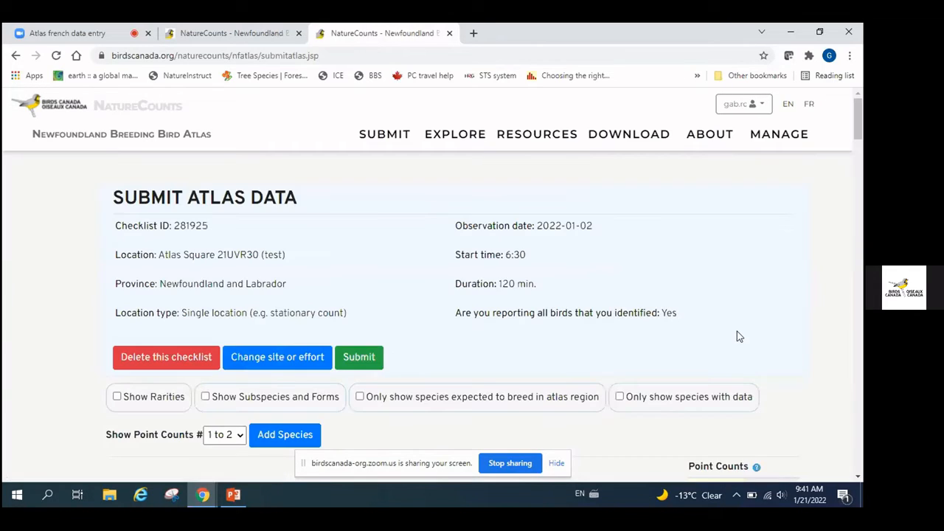
{"action": "scroll", "coordinate": [701, 248], "scroll_direction": "down", "scroll_amount": 3}
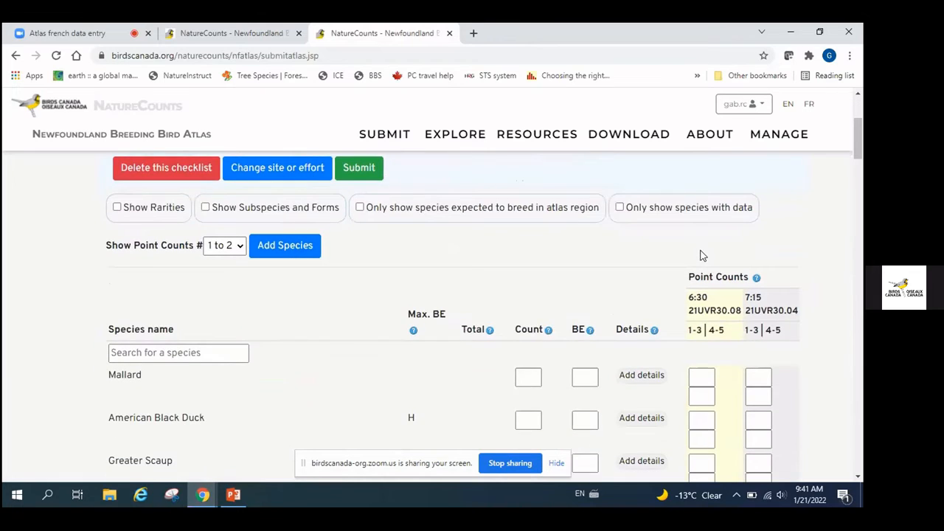
{"action": "scroll", "coordinate": [701, 255], "scroll_direction": "down", "scroll_amount": 1}
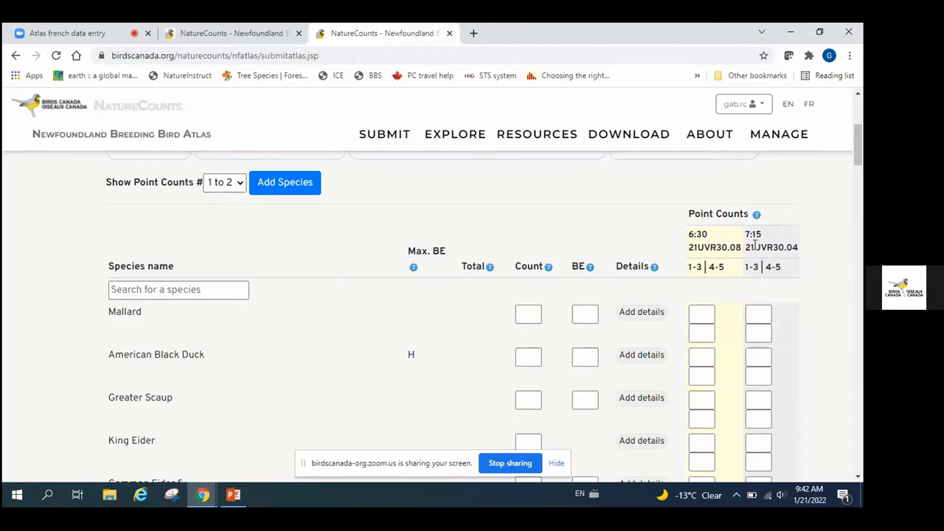
Record Common Eider with count 2 and 1 bird at each of the 6:30 and 7:15 point counts
{"action": "scroll", "coordinate": [760, 244], "scroll_direction": "down", "scroll_amount": 1}
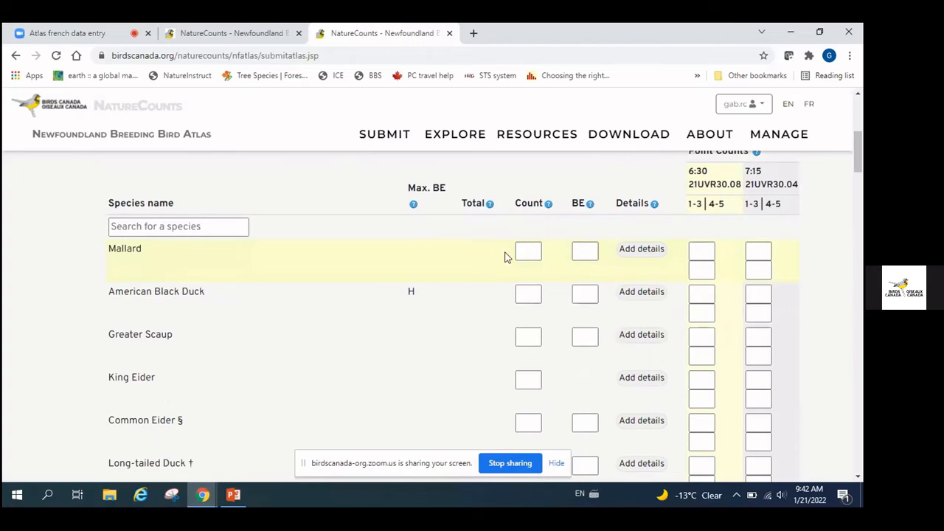
{"action": "scroll", "coordinate": [505, 256], "scroll_direction": "down", "scroll_amount": 1}
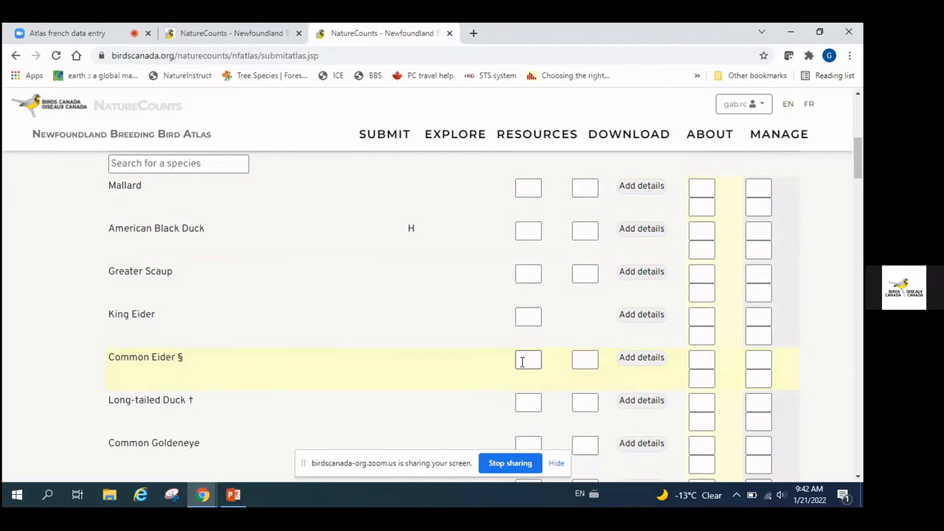
{"action": "scroll", "coordinate": [522, 361], "scroll_direction": "up", "scroll_amount": 1}
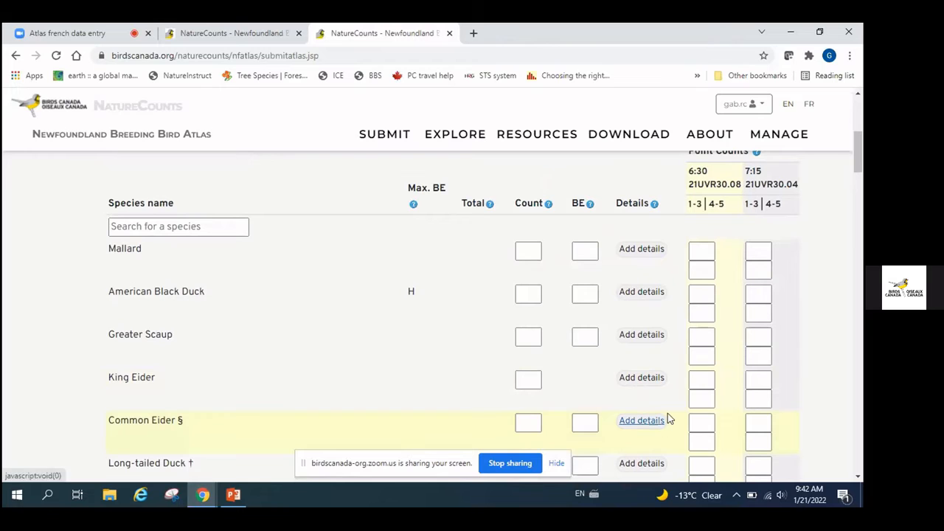
{"action": "scroll", "coordinate": [669, 417], "scroll_direction": "down", "scroll_amount": 1}
{"action": "scroll", "coordinate": [670, 418], "scroll_direction": "up", "scroll_amount": 1}
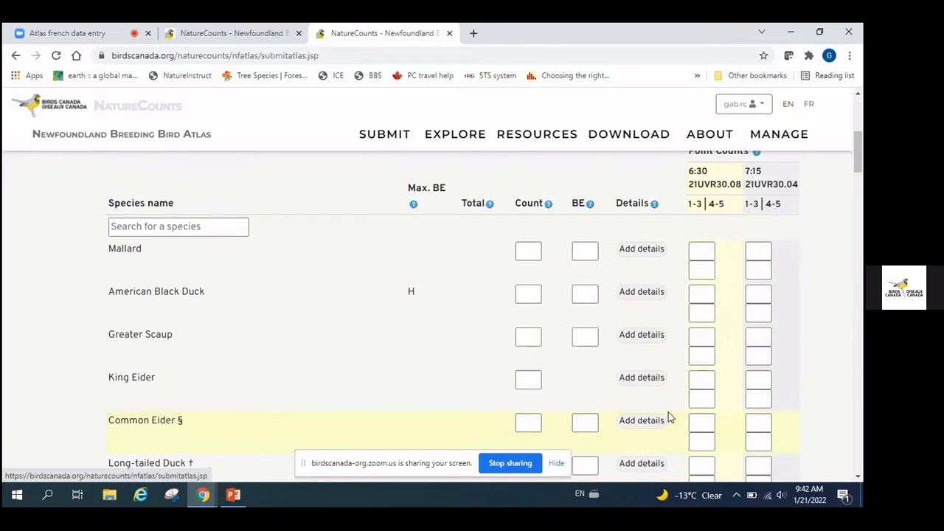
{"action": "left_click", "coordinate": [528, 423]}
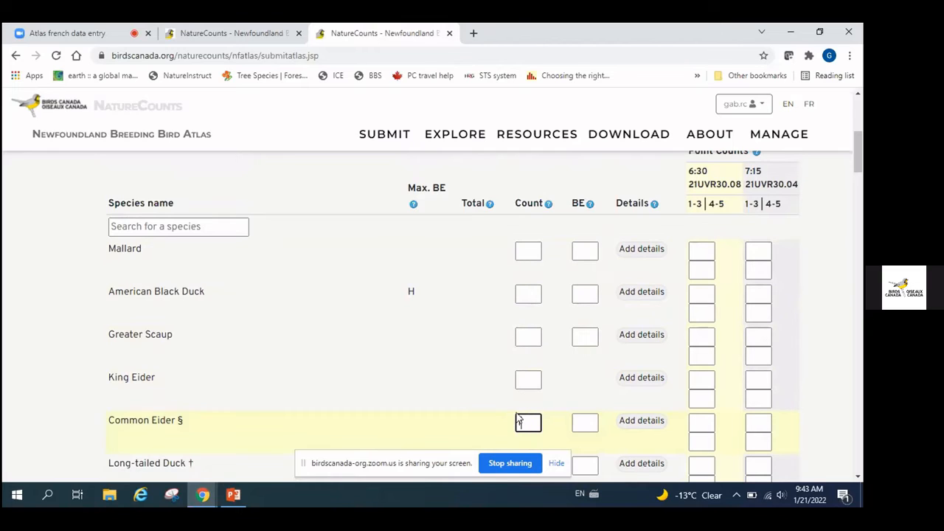
{"action": "type", "text": "1"}
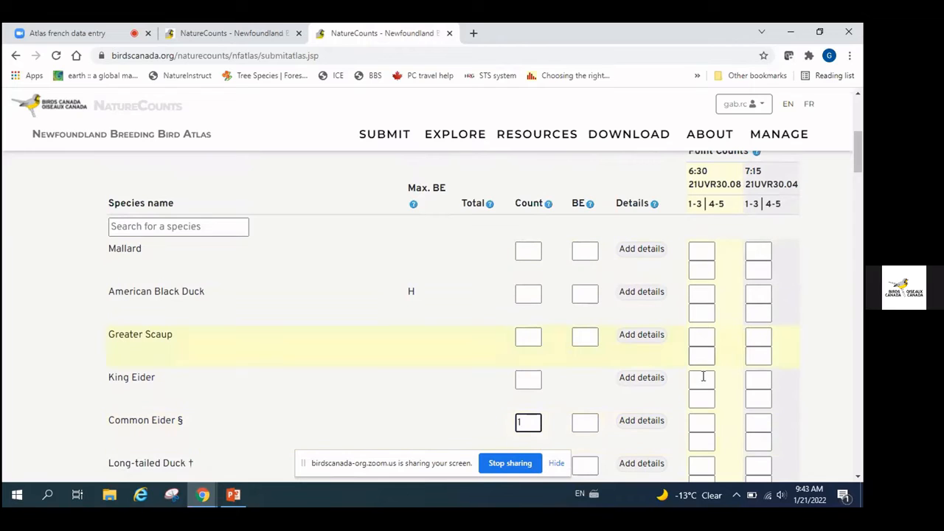
{"action": "left_click", "coordinate": [704, 424]}
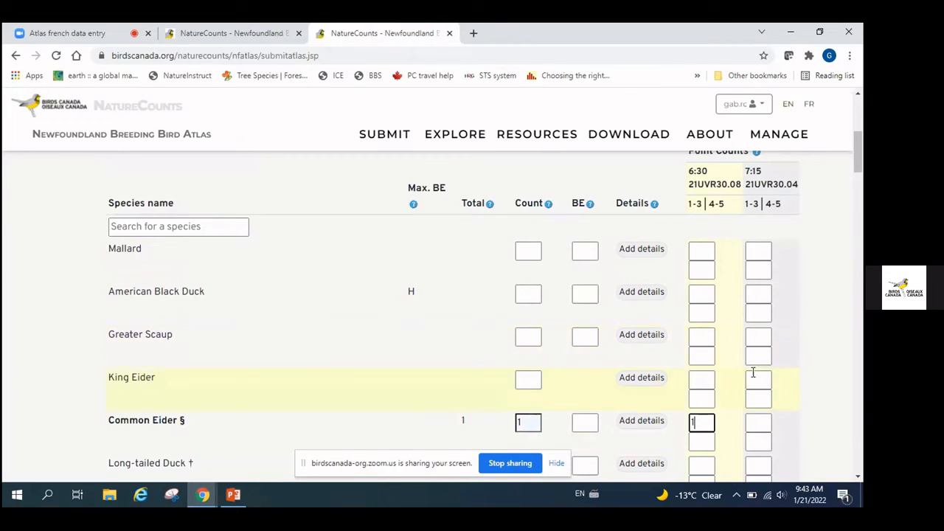
{"action": "left_click", "coordinate": [760, 422]}
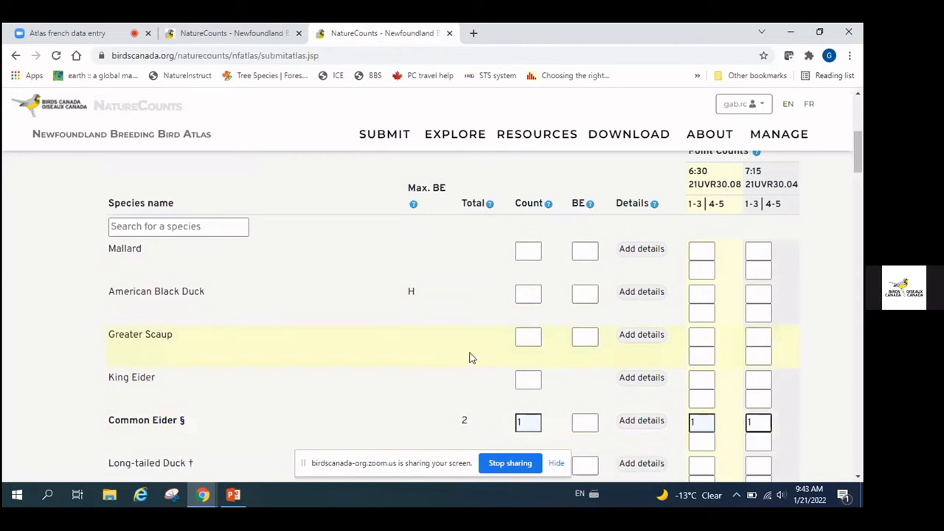
{"action": "left_click", "coordinate": [783, 427]}
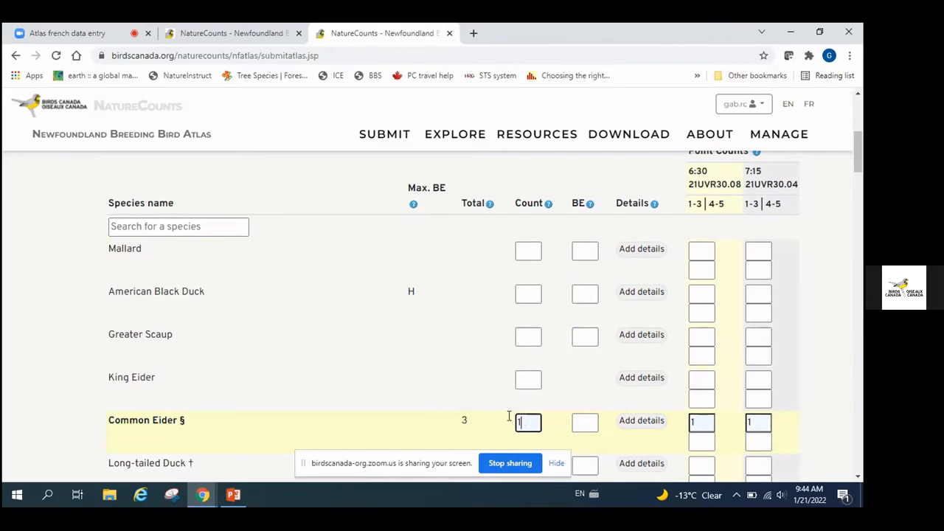
{"action": "type", "text": "2"}
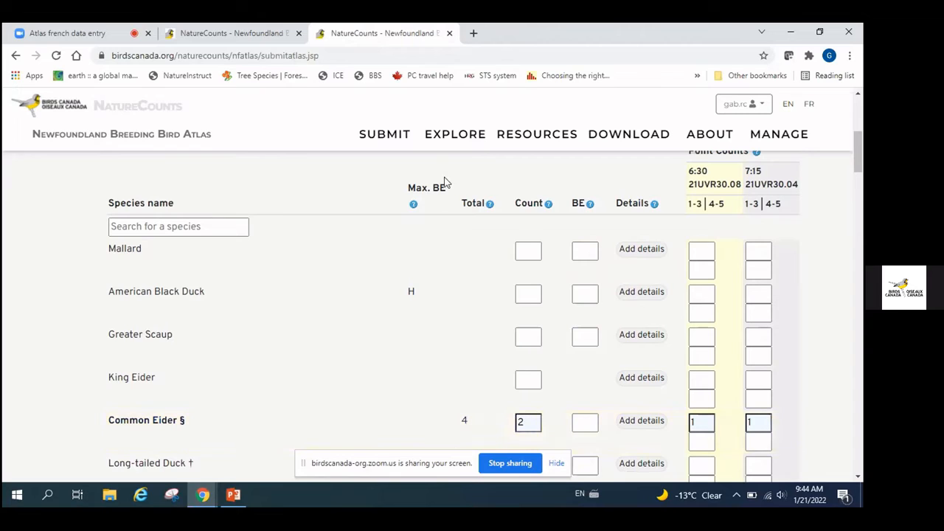
Choose breeding evidence code P for Common Eider
{"action": "left_click", "coordinate": [586, 423]}
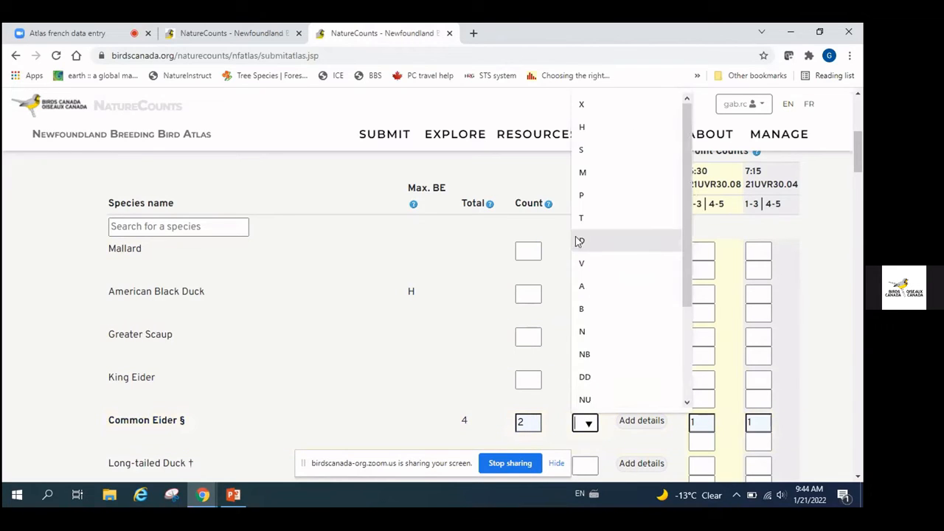
{"action": "left_click", "coordinate": [588, 197]}
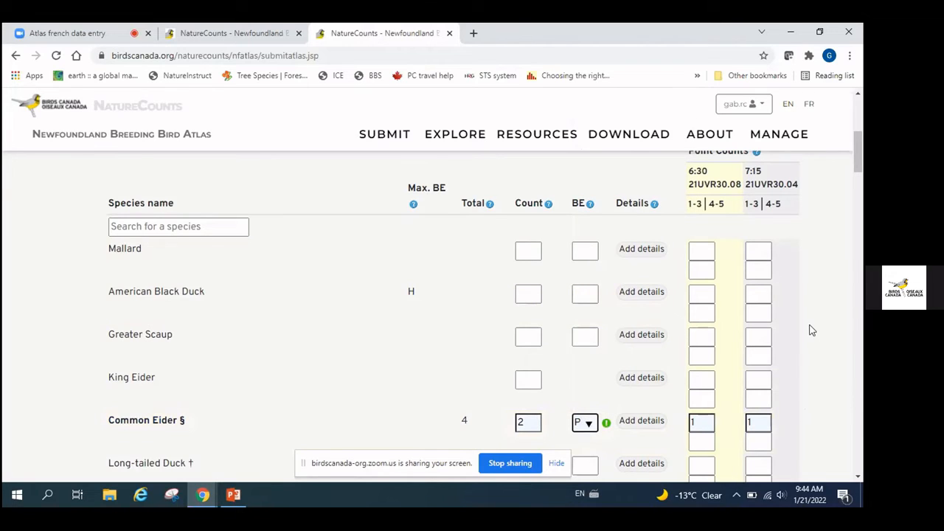
{"action": "scroll", "coordinate": [811, 330], "scroll_direction": "down", "scroll_amount": 1}
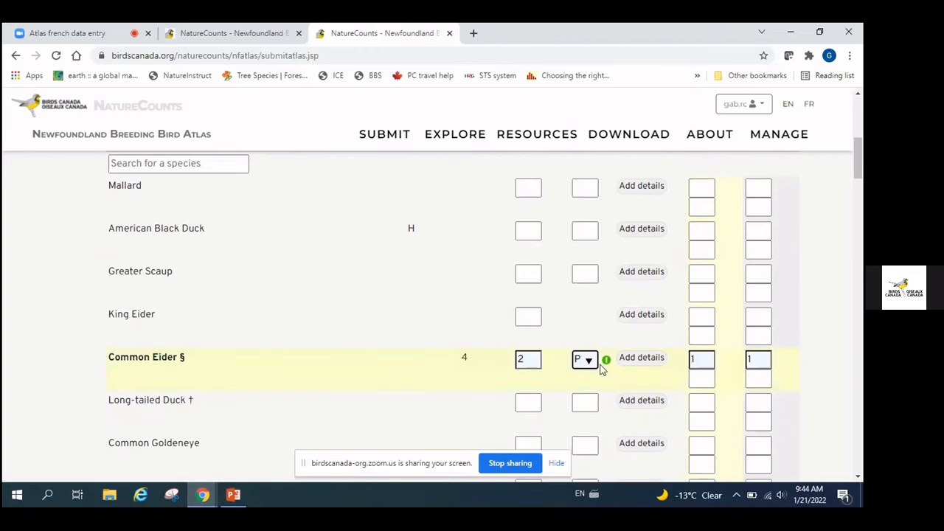
{"action": "mouse_move", "coordinate": [606, 366]}
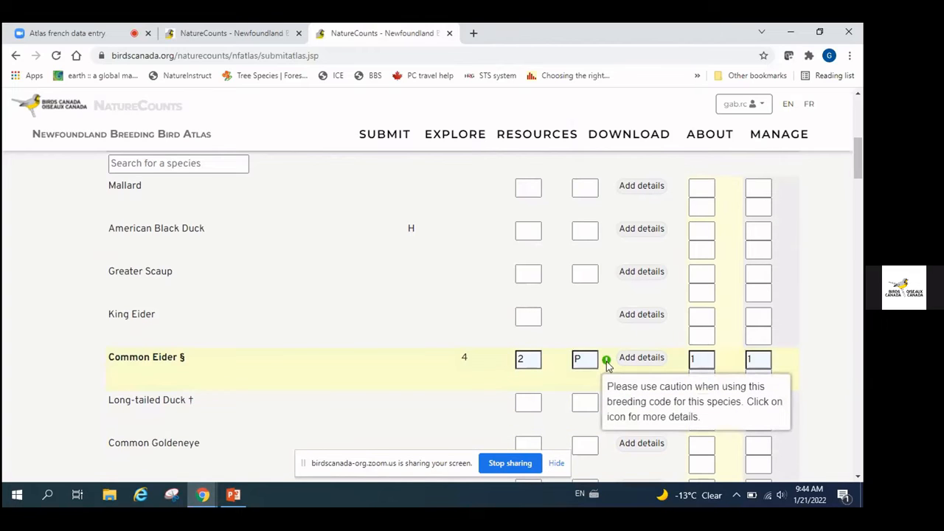
{"action": "left_click", "coordinate": [606, 359]}
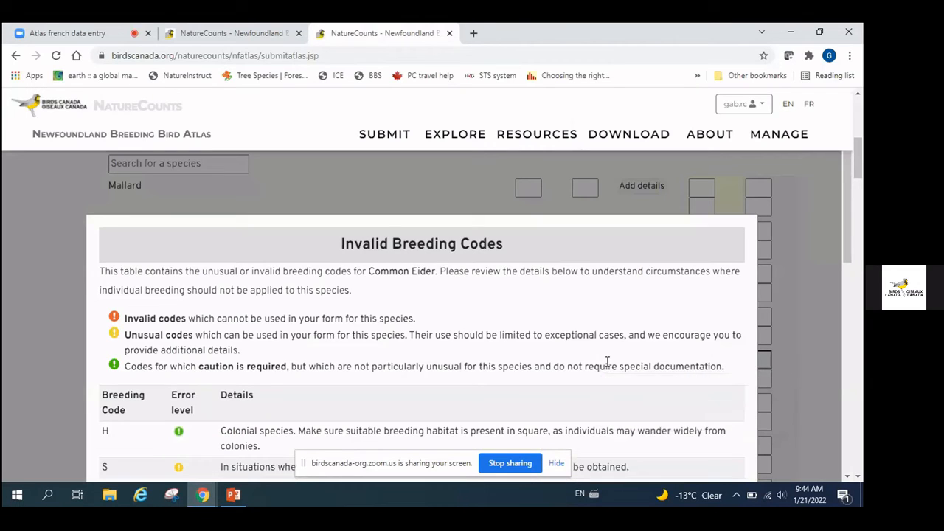
{"action": "scroll", "coordinate": [429, 332], "scroll_direction": "down", "scroll_amount": 4}
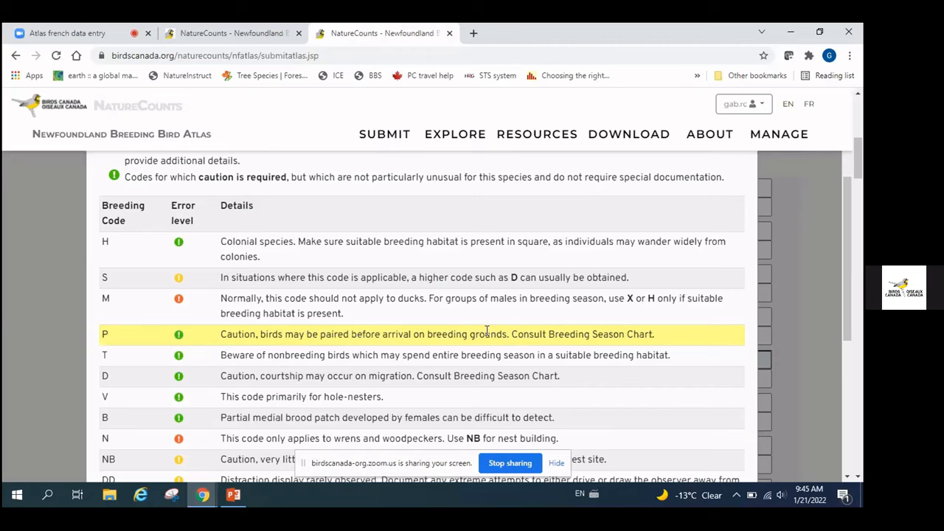
{"action": "scroll", "coordinate": [568, 334], "scroll_direction": "down", "scroll_amount": 1}
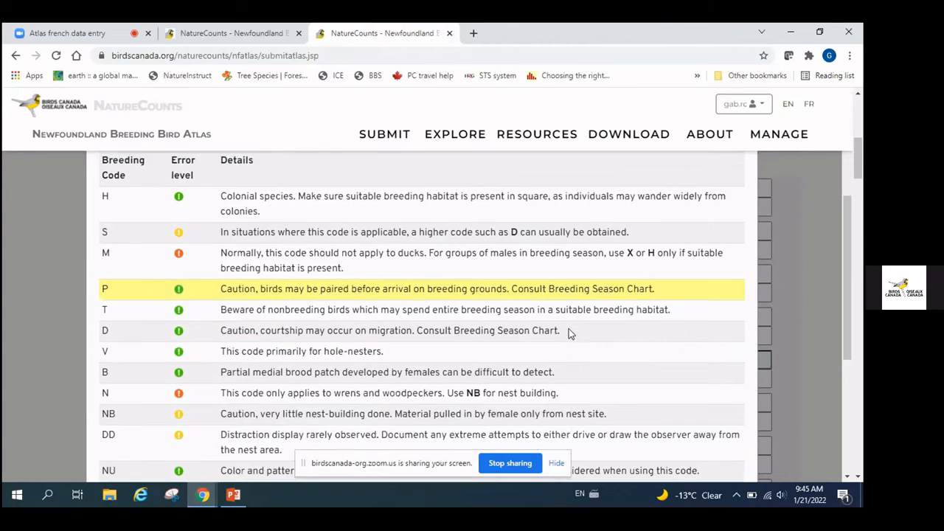
{"action": "scroll", "coordinate": [569, 333], "scroll_direction": "down", "scroll_amount": 1}
{"action": "scroll", "coordinate": [567, 333], "scroll_direction": "down", "scroll_amount": 2}
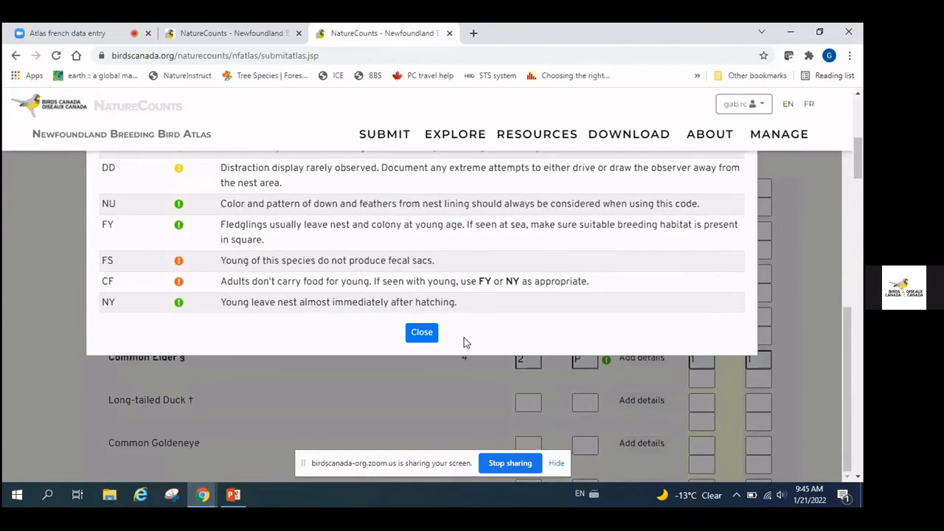
{"action": "left_click", "coordinate": [422, 333]}
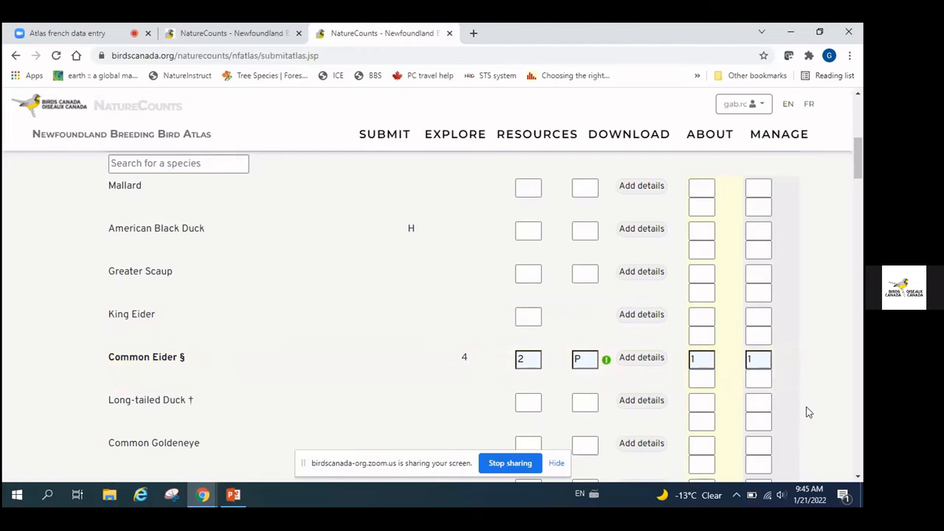
Go to the bottom of the atlas form and submit the checklist
{"action": "scroll", "coordinate": [807, 408], "scroll_direction": "down", "scroll_amount": 5}
{"action": "scroll", "coordinate": [803, 407], "scroll_direction": "down", "scroll_amount": 10}
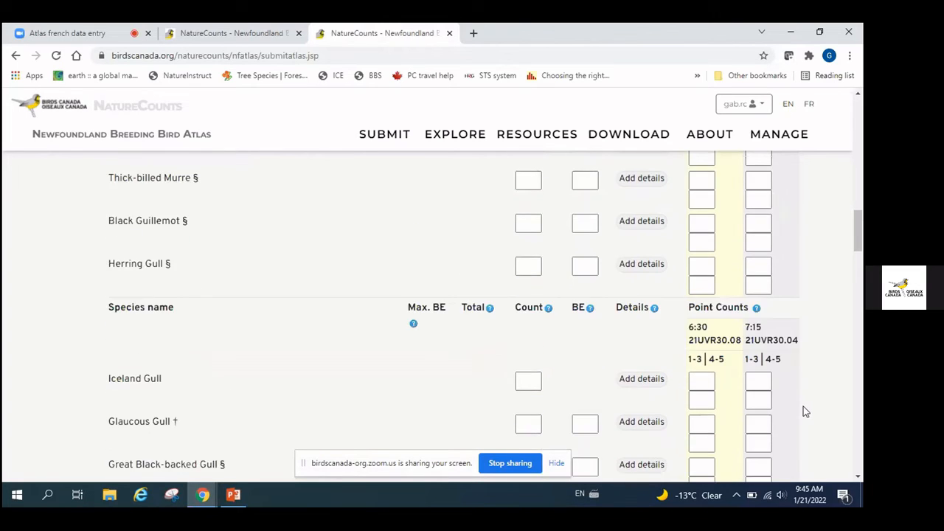
{"action": "scroll", "coordinate": [803, 406], "scroll_direction": "down", "scroll_amount": 15}
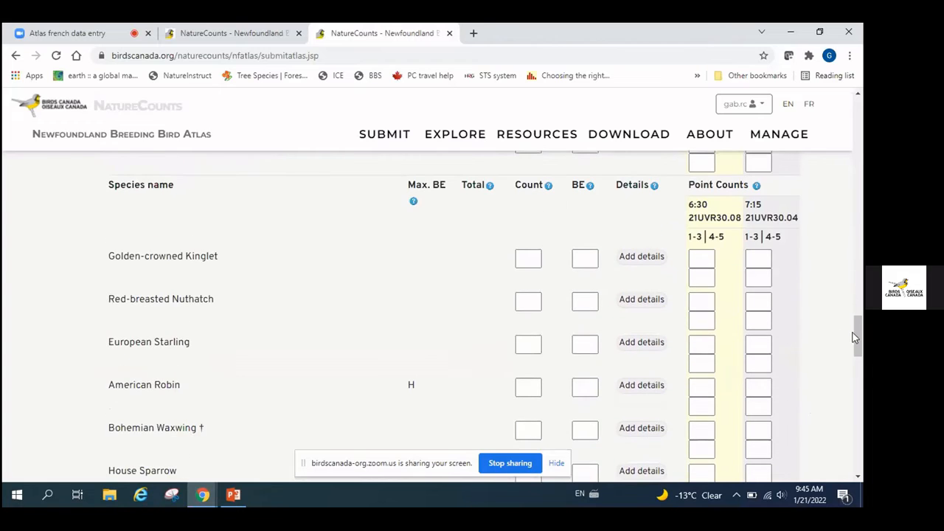
{"action": "left_click_drag", "start_coordinate": [851, 337], "coordinate": [853, 415]}
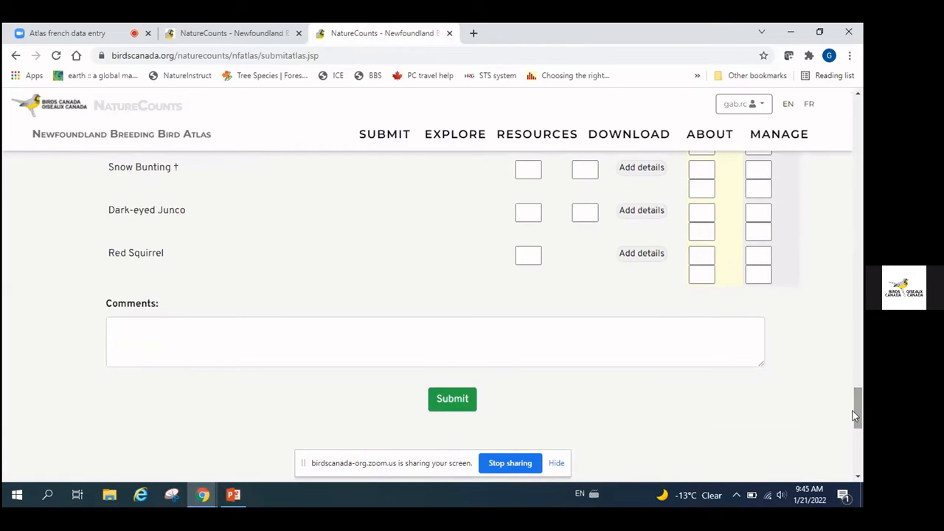
{"action": "left_click", "coordinate": [457, 401]}
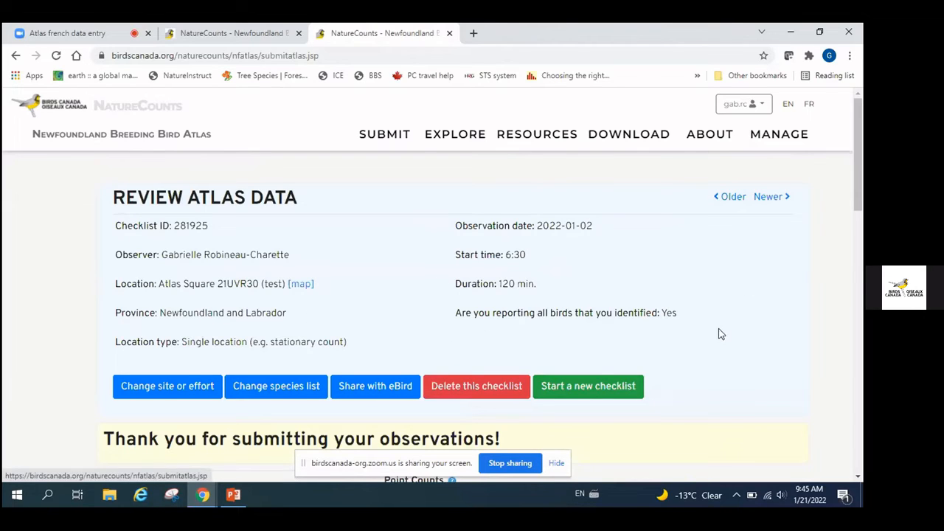
Scroll the Review Atlas Data page to verify Common Eider's total 4, count 2, code P
{"action": "scroll", "coordinate": [721, 332], "scroll_direction": "down", "scroll_amount": 3}
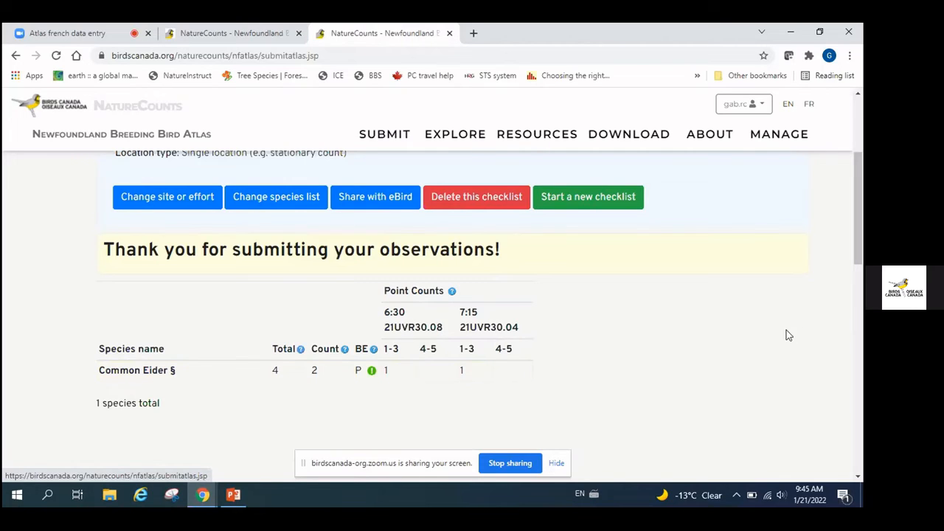
{"action": "scroll", "coordinate": [783, 331], "scroll_direction": "down", "scroll_amount": 5}
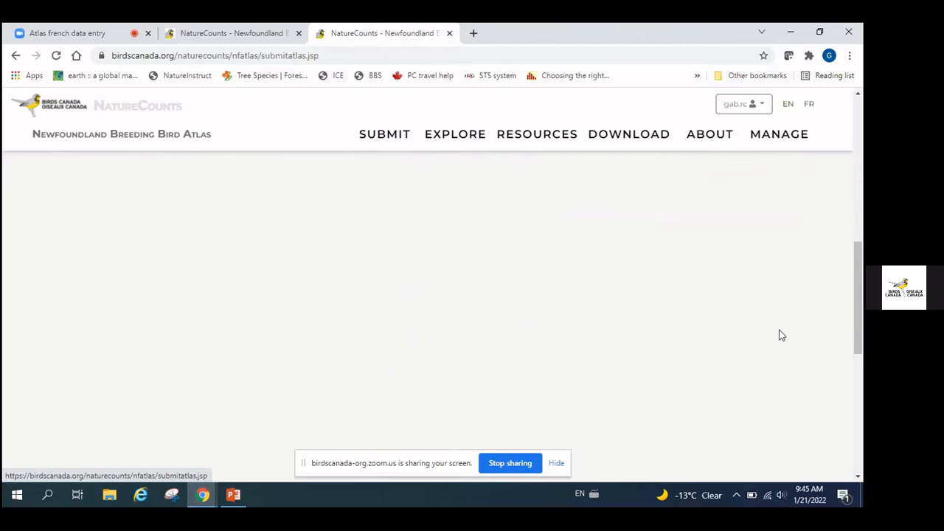
{"action": "left_click_drag", "start_coordinate": [859, 321], "coordinate": [859, 225]}
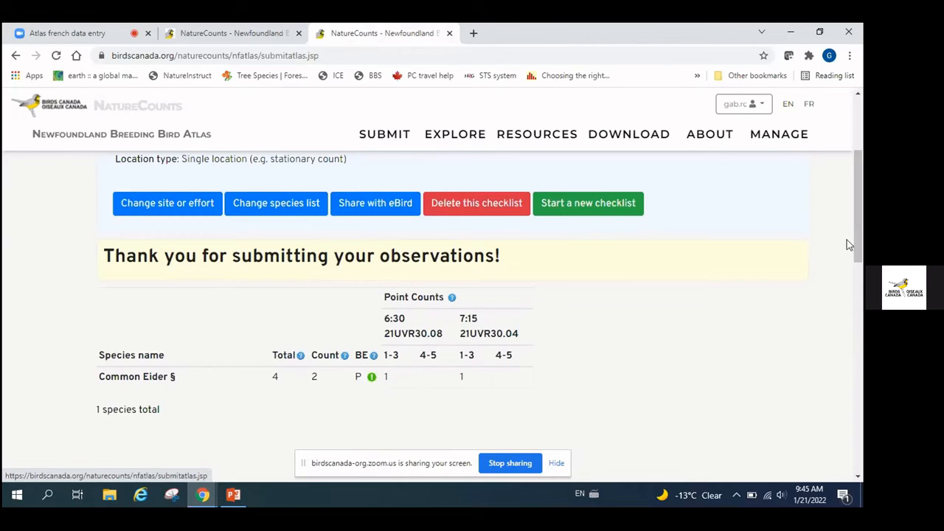